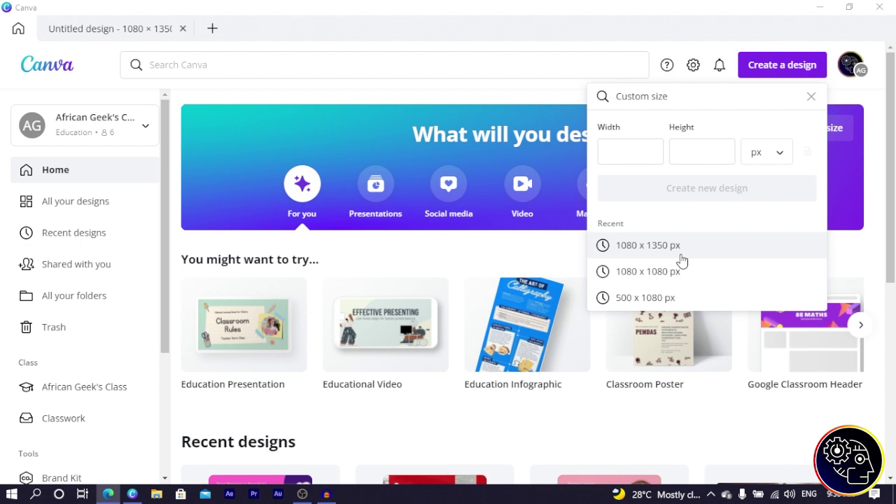
Step: Close the custom size options, leaving the 1080 × 1350 px design open
left_click(448, 96)
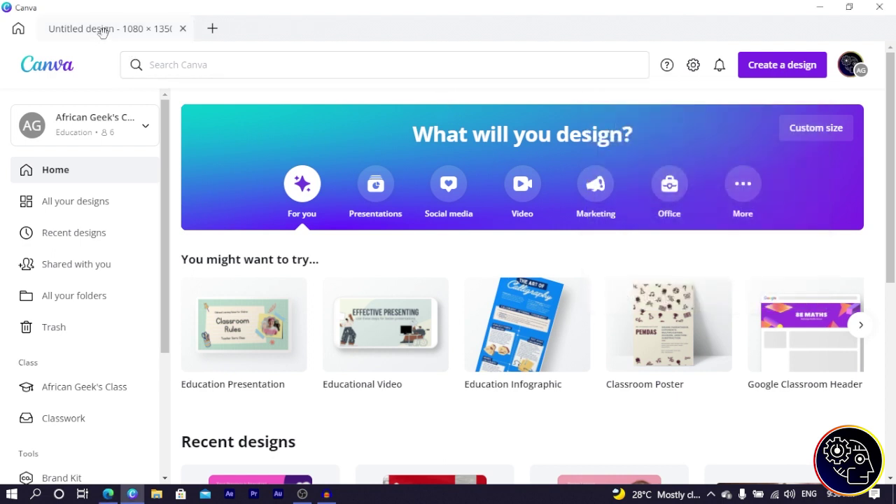
Step: In the new design, add the smiling doctor photo from the 'doctor' photo search
left_click(100, 30)
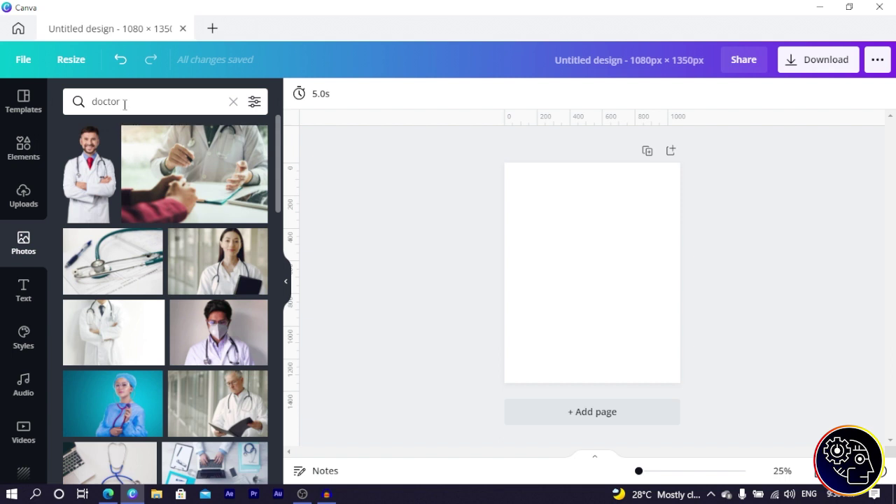
left_click_drag(125, 105, 102, 107)
left_click(422, 232)
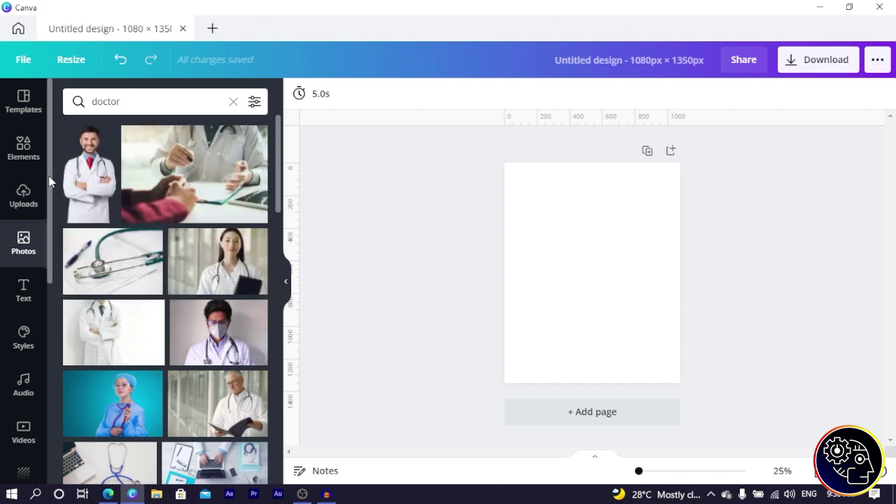
left_click(100, 186)
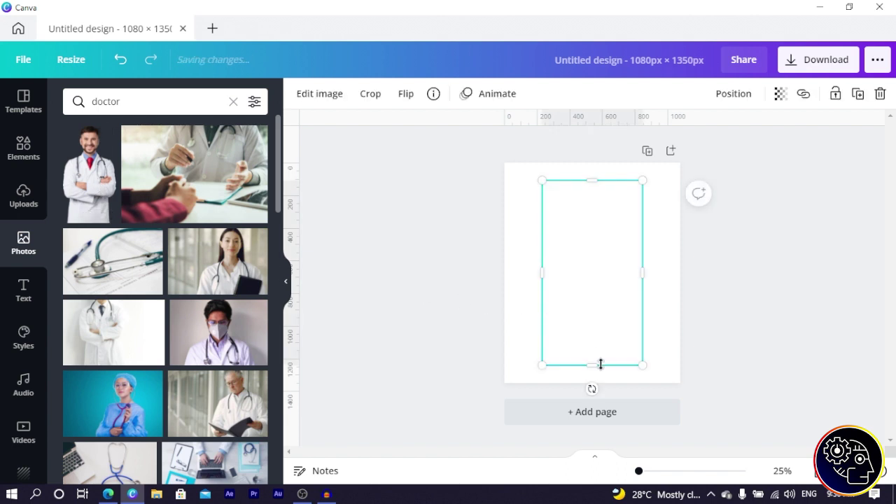
Step: Resize the doctor photo and snap it to the bottom centre of the page
left_click_drag(595, 365, 596, 317)
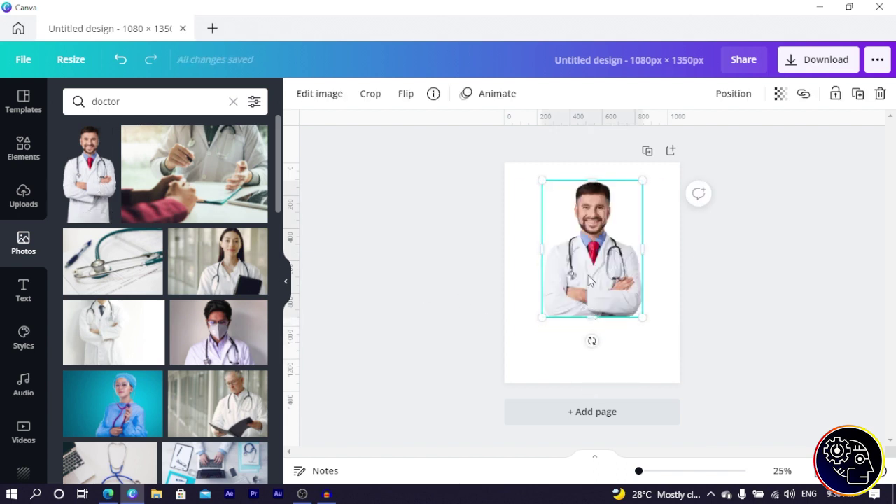
left_click_drag(593, 246, 592, 308)
left_click_drag(637, 247, 644, 246)
left_click_drag(602, 330, 602, 331)
left_click(575, 199)
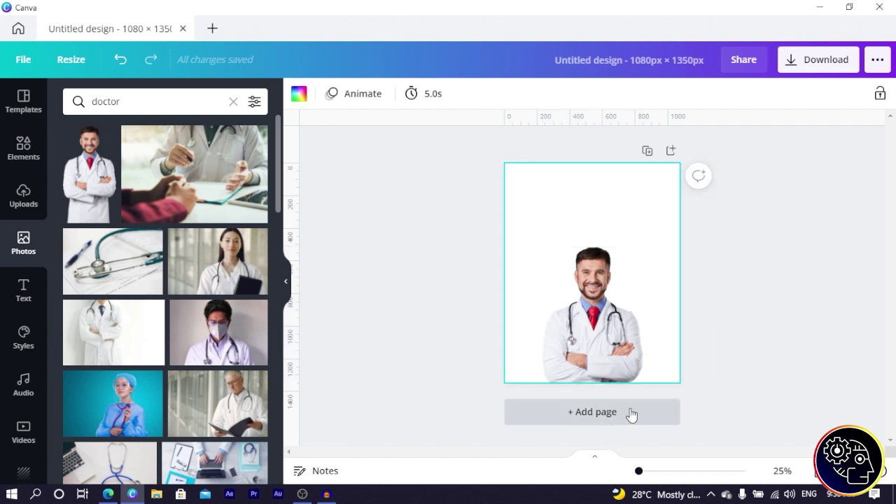
Step: Add a blank second page and search the elements library for 'hospital'
left_click(606, 421)
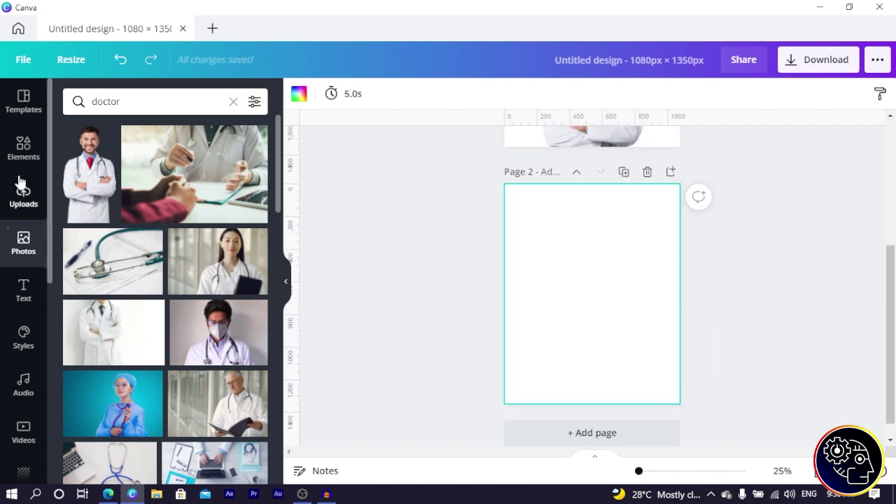
left_click(23, 148)
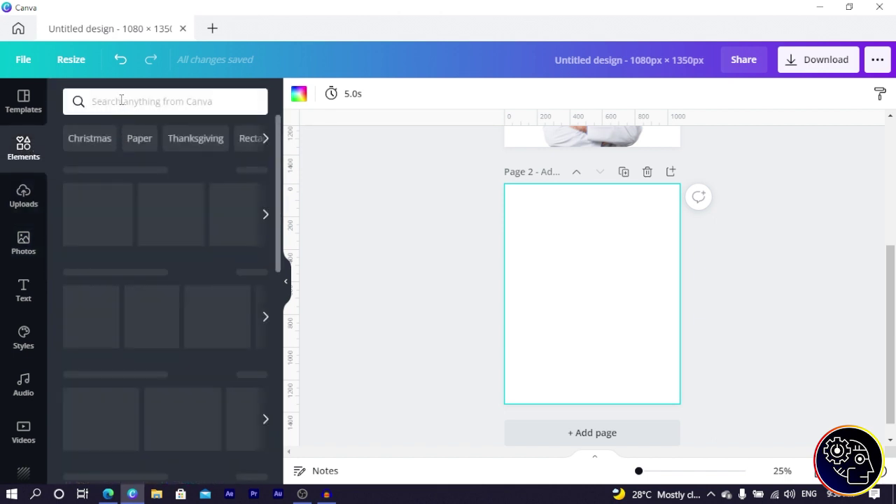
left_click(102, 105)
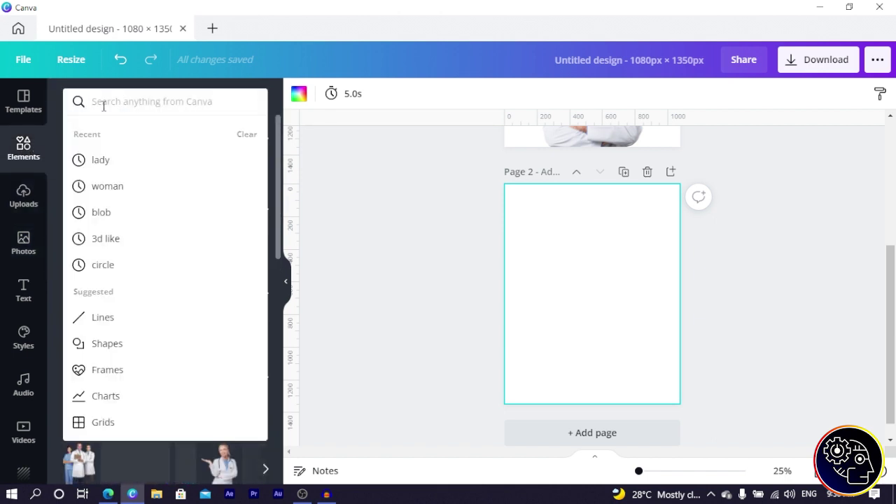
type("host")
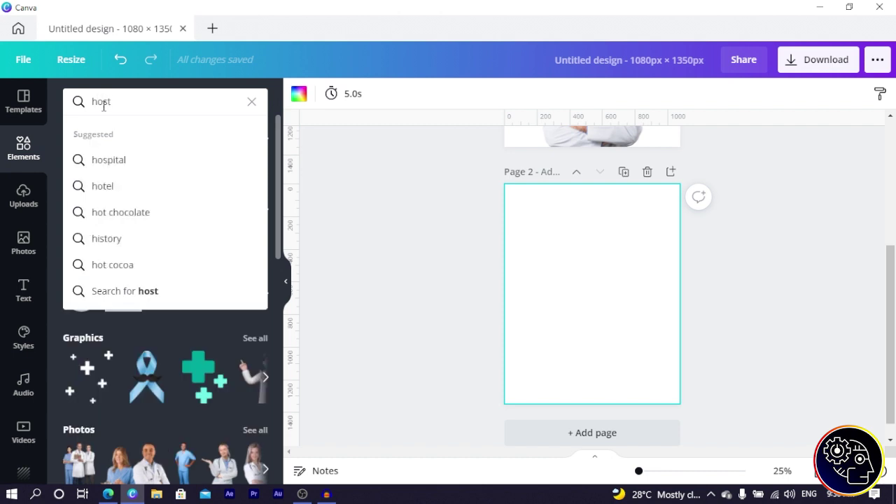
key("BackSpace")
type("pi")
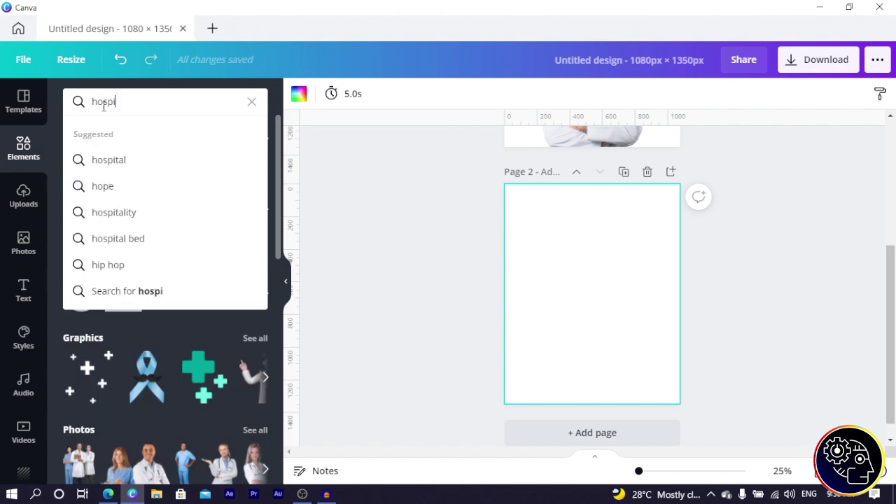
type("t")
key("Return")
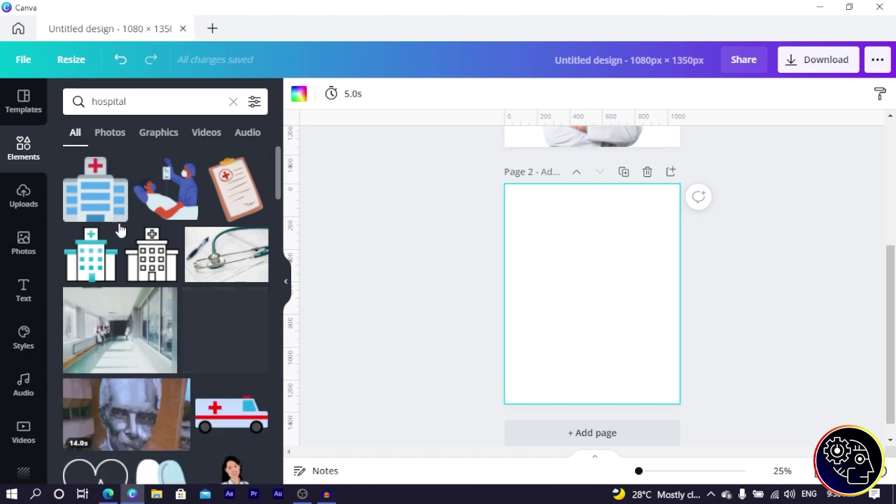
Step: Filter the hospital results to Graphics and browse through them
scroll(138, 275, "down", 5)
scroll(137, 275, "down", 3)
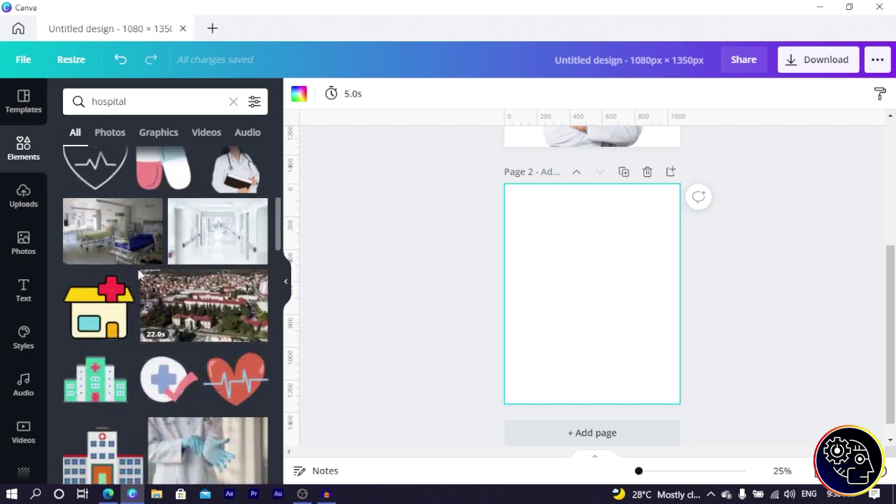
scroll(165, 167, "up", 5)
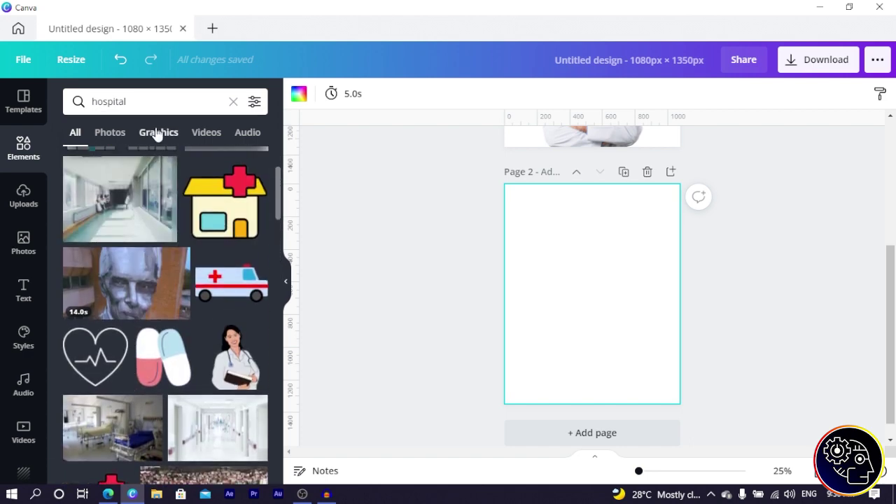
left_click(158, 132)
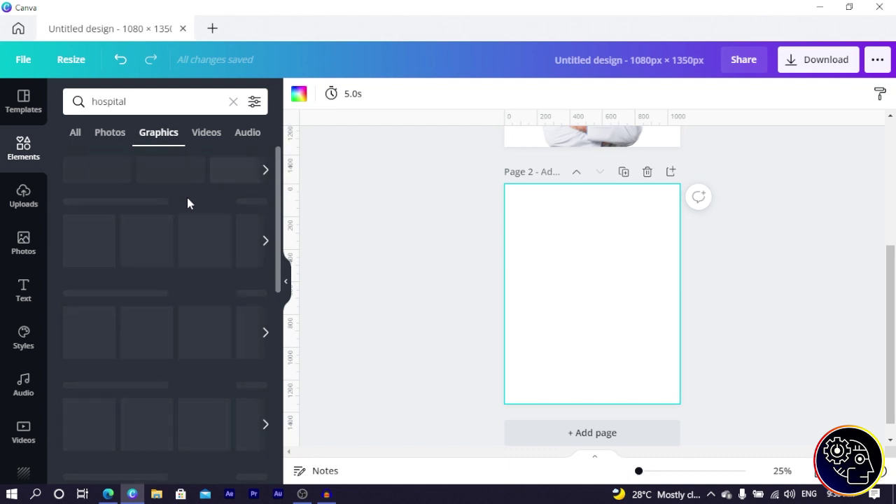
scroll(142, 264, "down", 5)
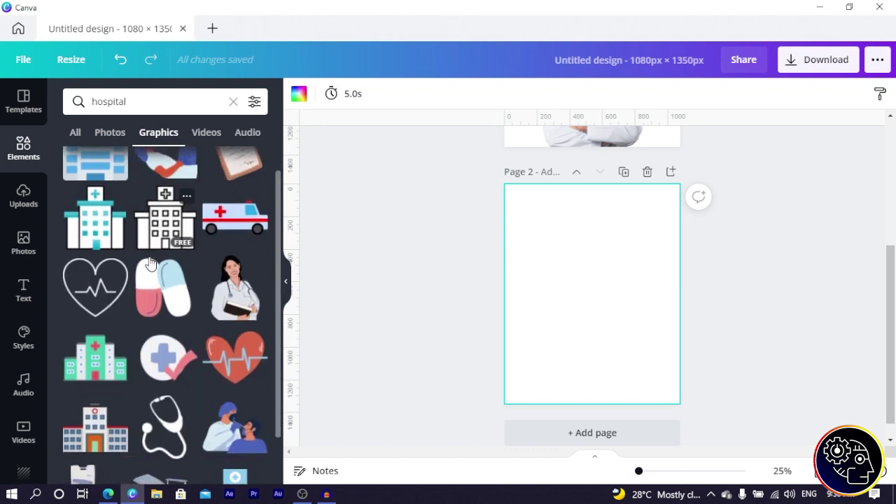
scroll(143, 266, "up", 2)
scroll(142, 266, "down", 6)
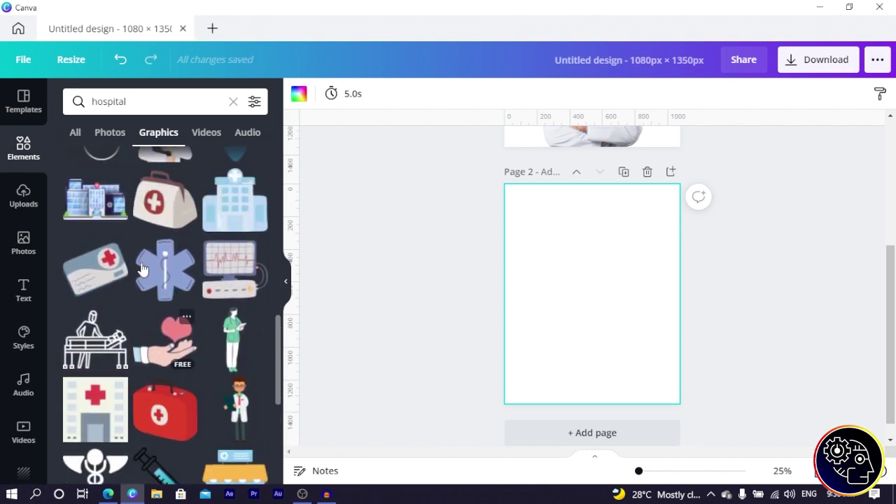
scroll(143, 271, "up", 2)
scroll(193, 277, "down", 4)
scroll(195, 277, "down", 3)
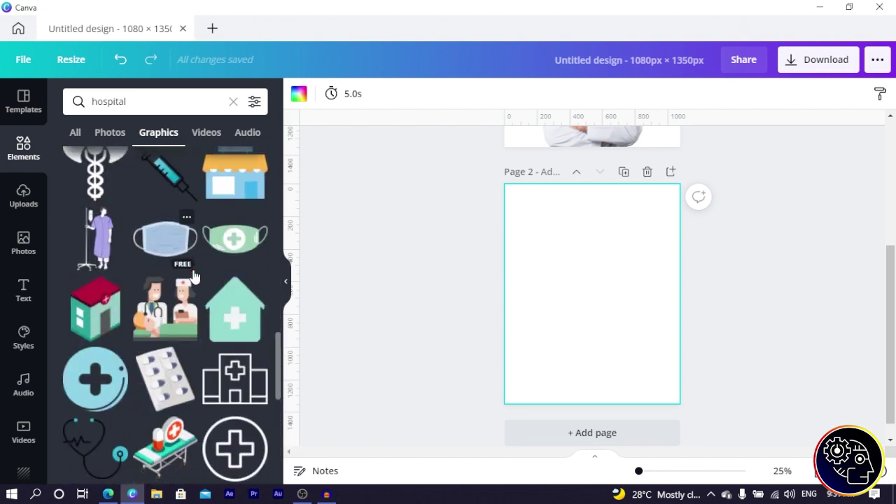
Step: Place the outlined plus-circle graphic top-left on page 2 at 223 × 223 and copy it along the row
left_click(240, 441)
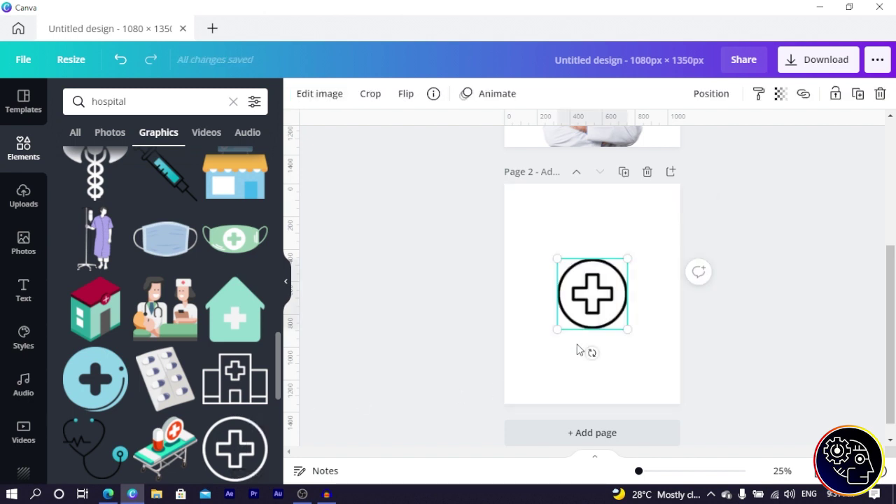
left_click_drag(599, 297, 553, 224)
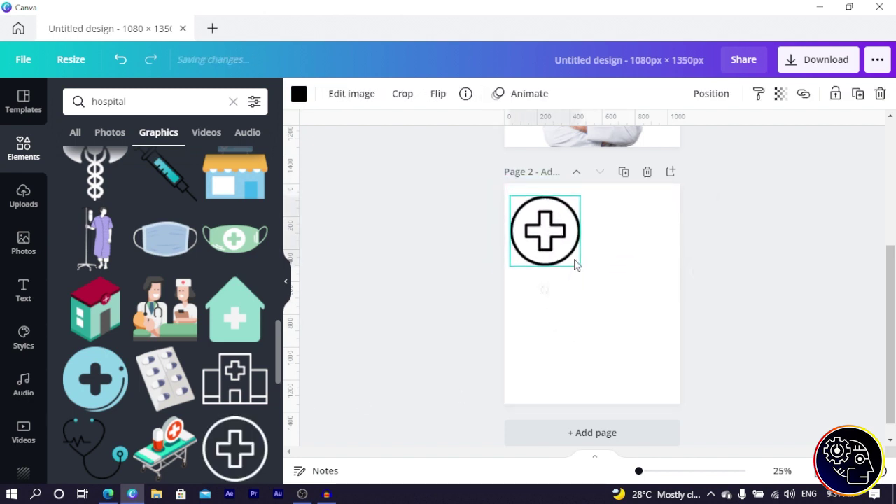
left_click_drag(583, 268, 530, 215)
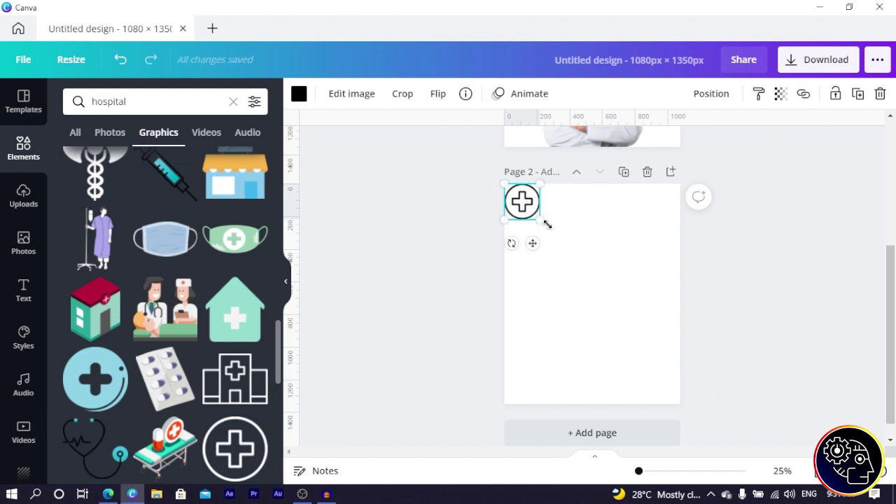
left_click_drag(524, 202, 665, 203)
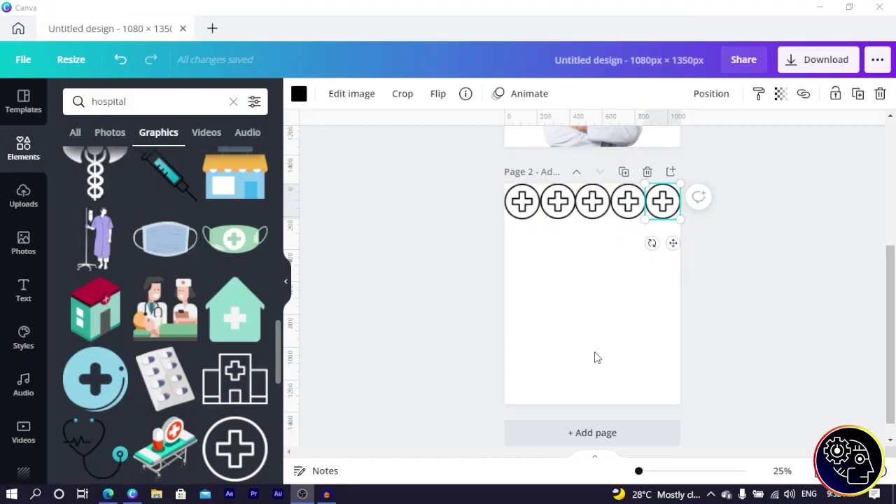
Step: Select the icon rows and duplicate them with Ctrl+D into four rows below
left_click(537, 259)
left_click_drag(664, 209, 664, 244)
left_click_drag(480, 184, 679, 244)
key("ctrl+d")
left_click_drag(662, 210, 663, 273)
Step: Duplicate the bottom two rows to complete a six-row, five-column grid of plus icons
left_click_drag(485, 189, 658, 345)
key("ctrl+d")
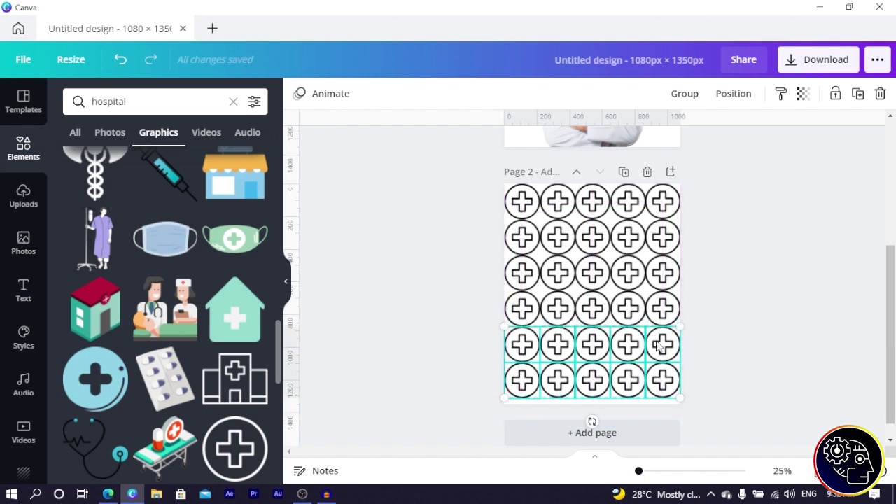
left_click(469, 281)
left_click_drag(453, 185, 764, 389)
left_click(379, 253)
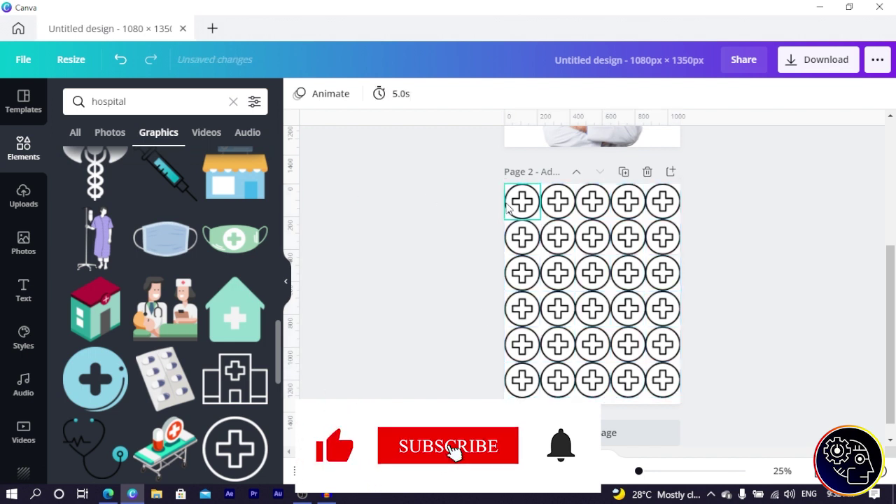
left_click(521, 201)
left_click(298, 93)
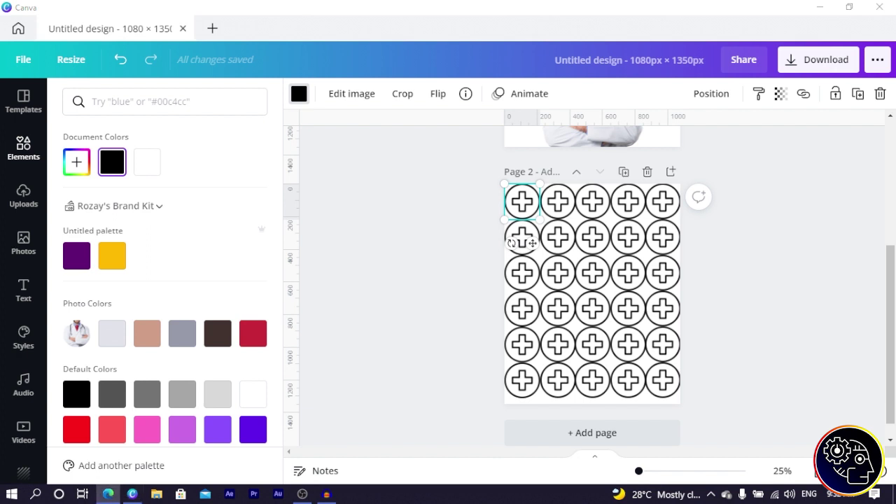
Step: Recolour all the black plus icons to green 0CE831 using Change all
left_click(114, 101)
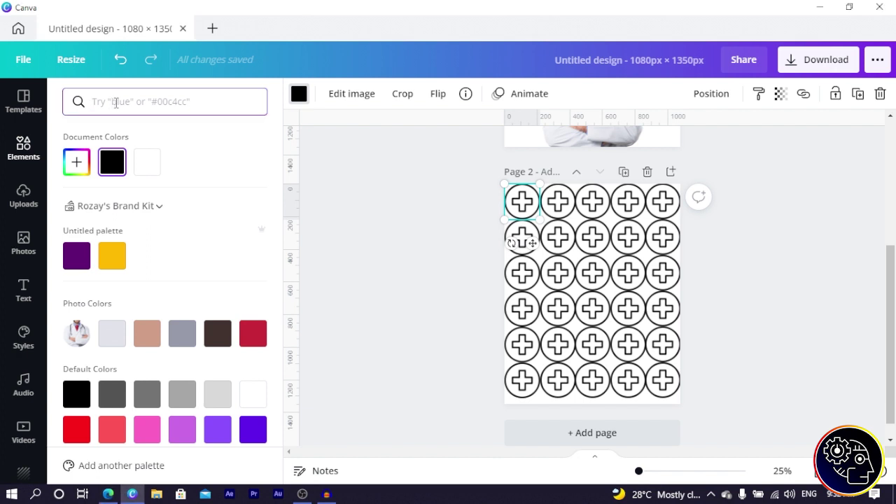
type("0CE831")
left_click(77, 161)
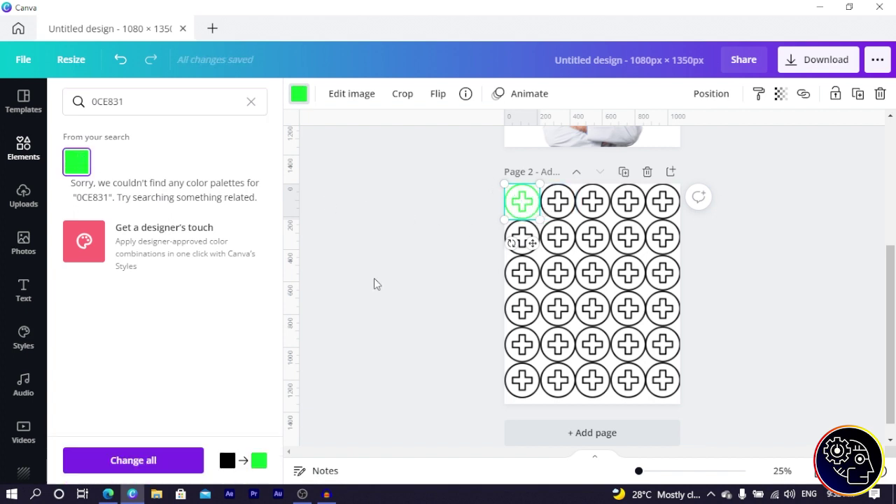
left_click(190, 456)
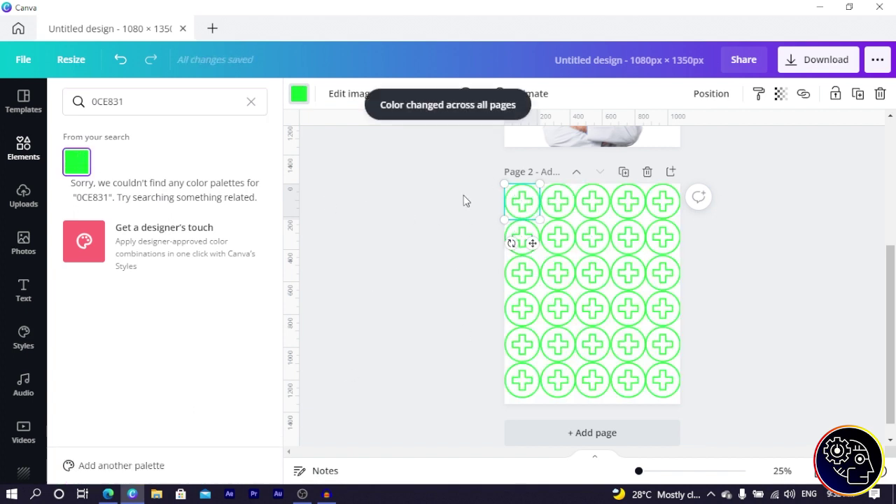
left_click(458, 249)
Step: Select all the green icons, centre them on page 2 and group them
left_click_drag(463, 190, 700, 396)
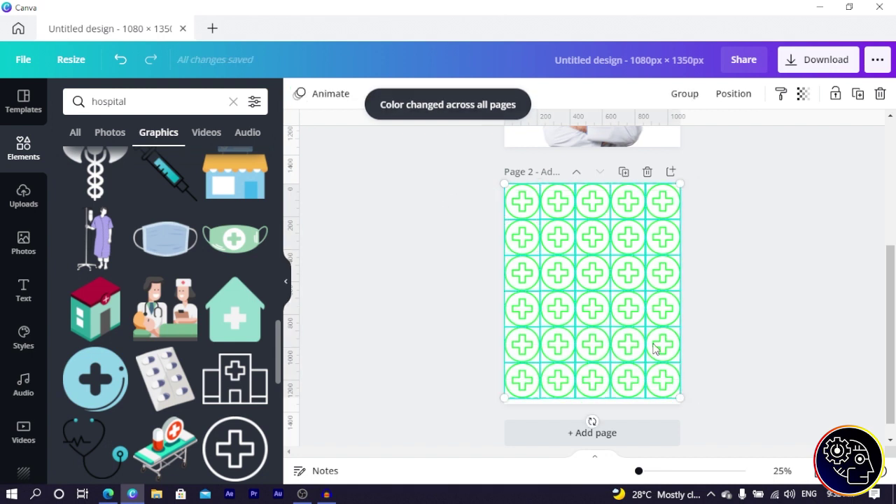
left_click_drag(592, 313, 592, 319)
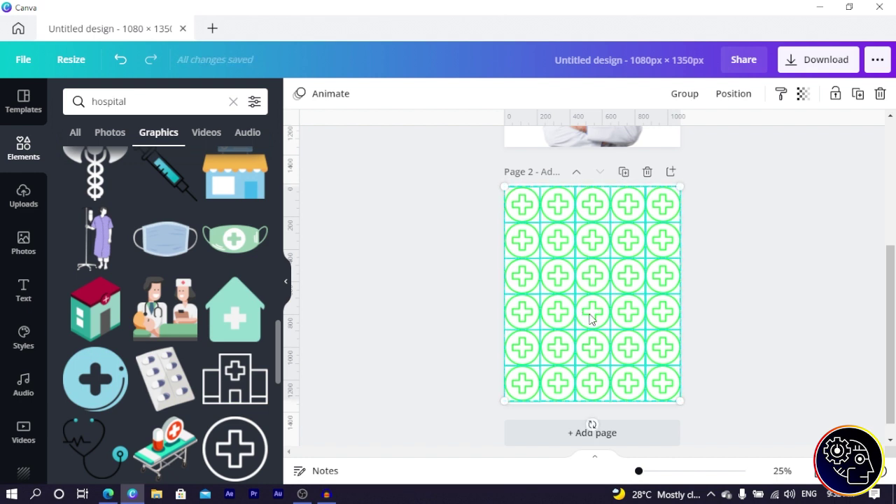
key("ctrl+g")
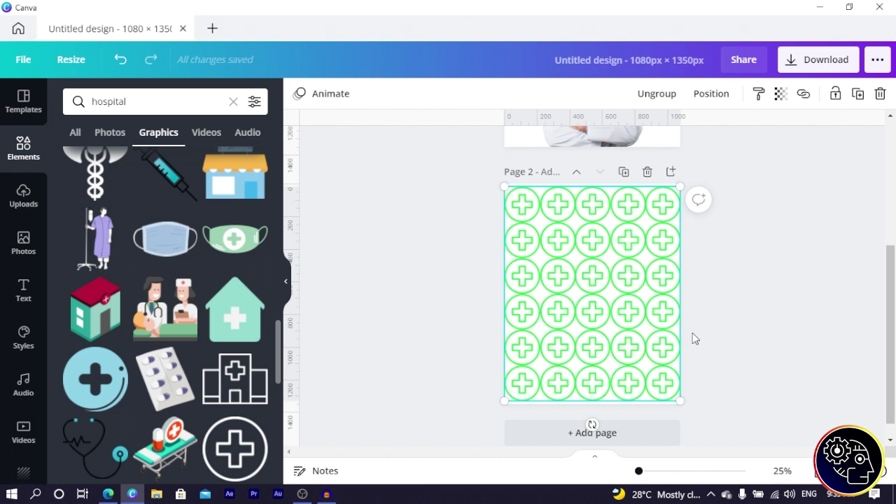
left_click(759, 226)
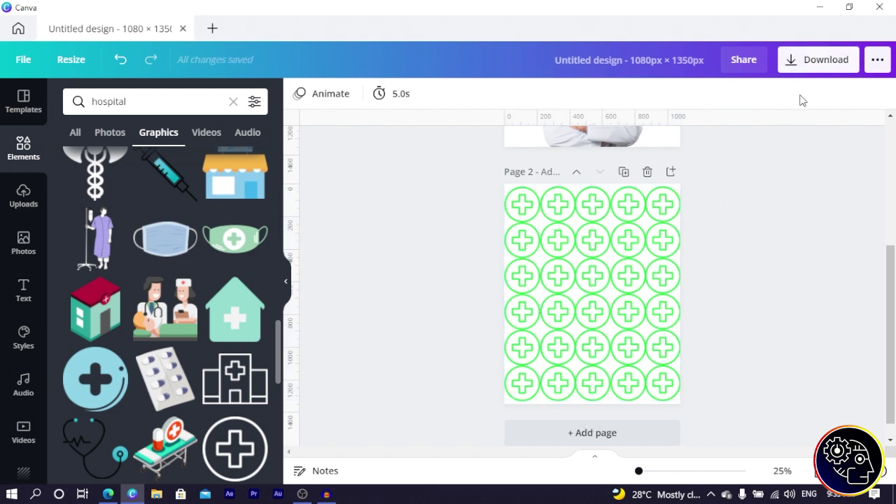
left_click(801, 69)
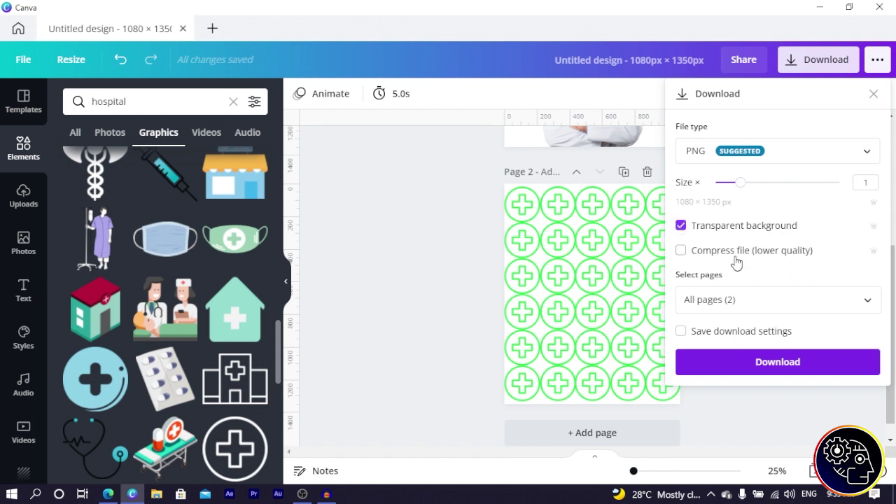
Step: Download only Page 2 as a transparent-background PNG
left_click(710, 300)
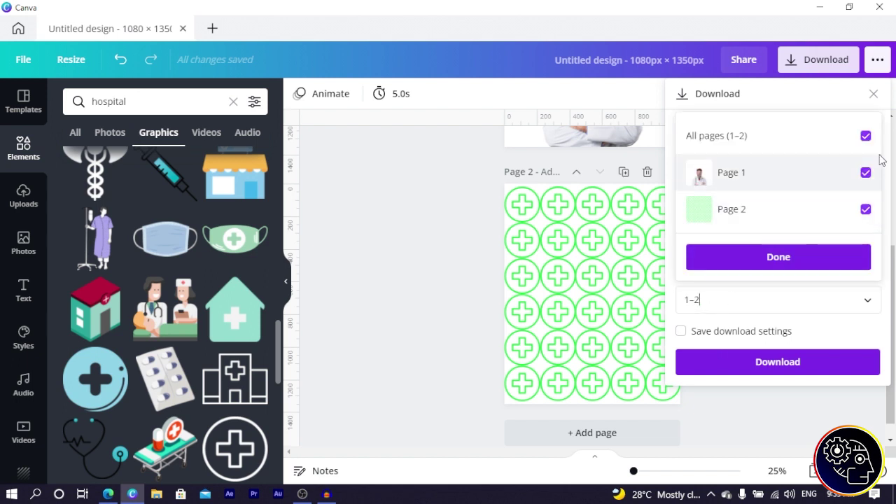
left_click(866, 137)
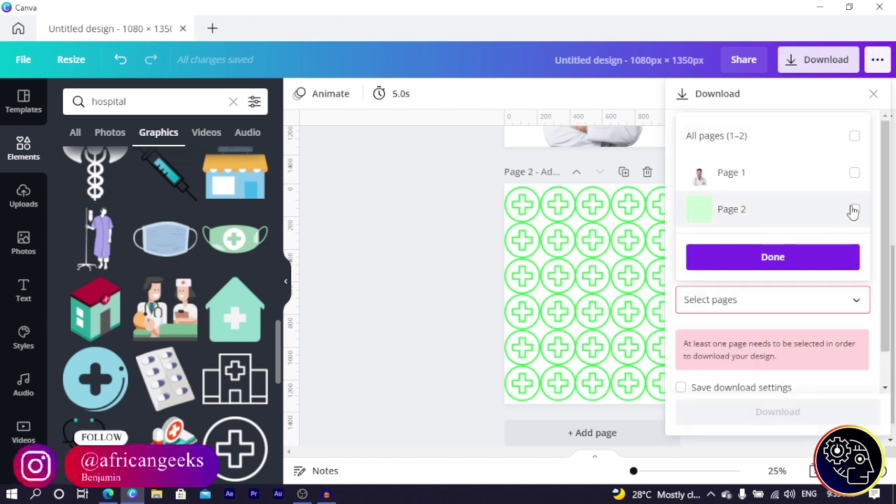
left_click(860, 209)
left_click(794, 261)
left_click(767, 375)
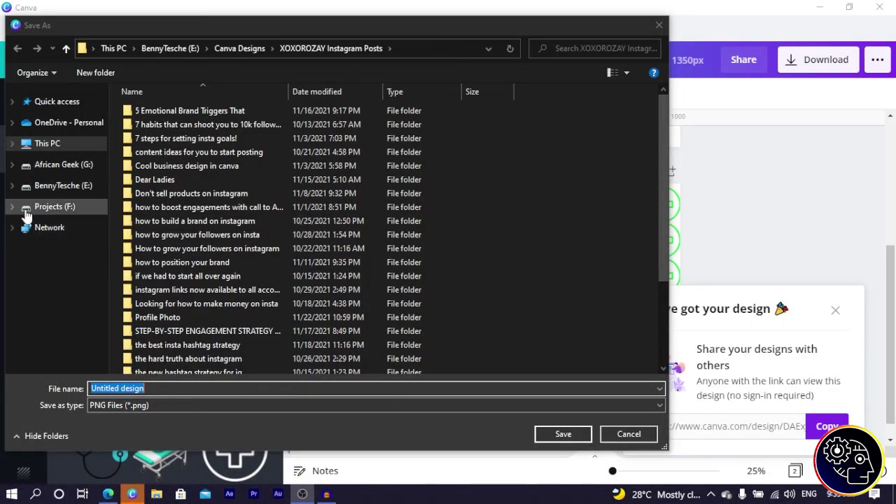
Step: Save the PNG as 'Untitled design' in the Downloads folder
left_click(46, 143)
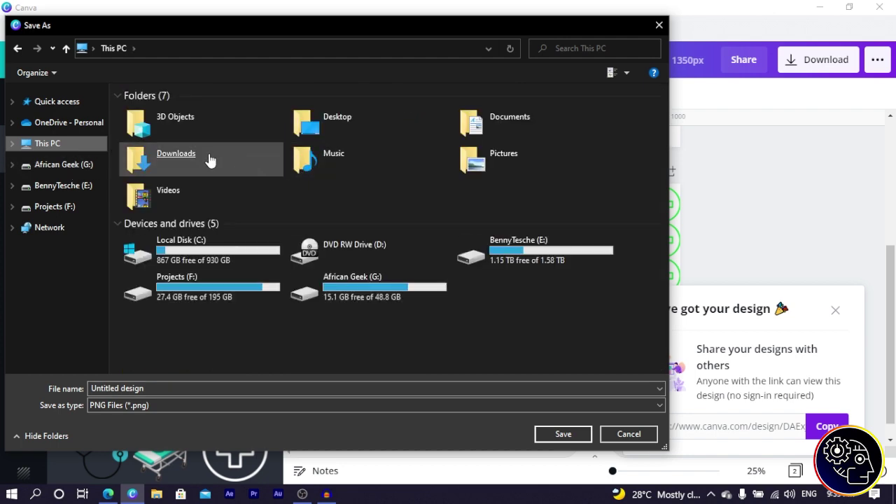
double_click(208, 159)
left_click(563, 434)
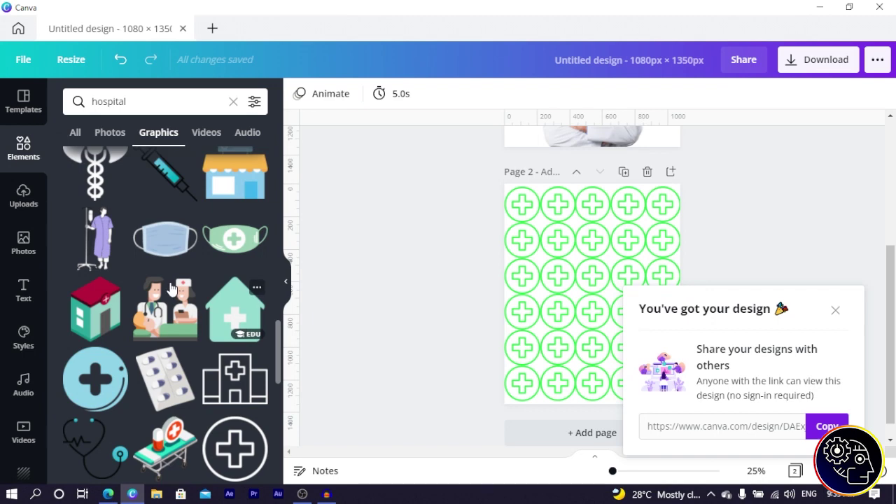
scroll(166, 294, "up", 10)
Step: Upload the 'Untitled design' PNG from Downloads to Canva's uploads
left_click(24, 197)
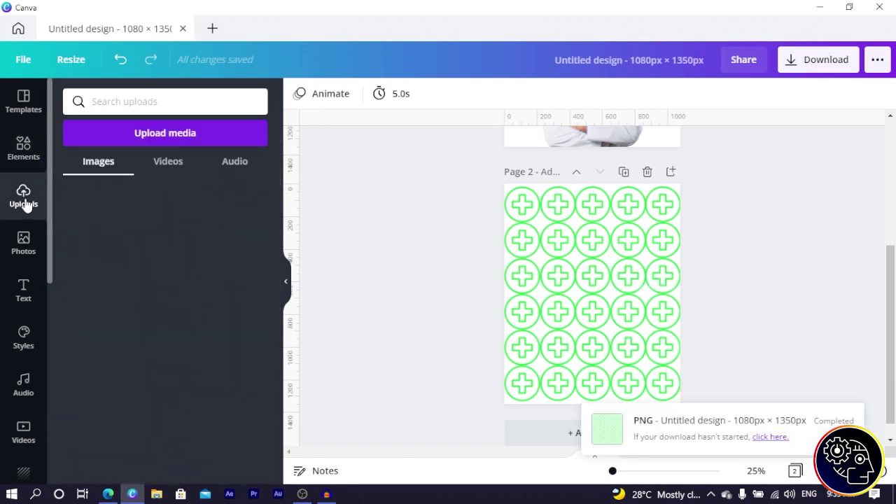
left_click(124, 140)
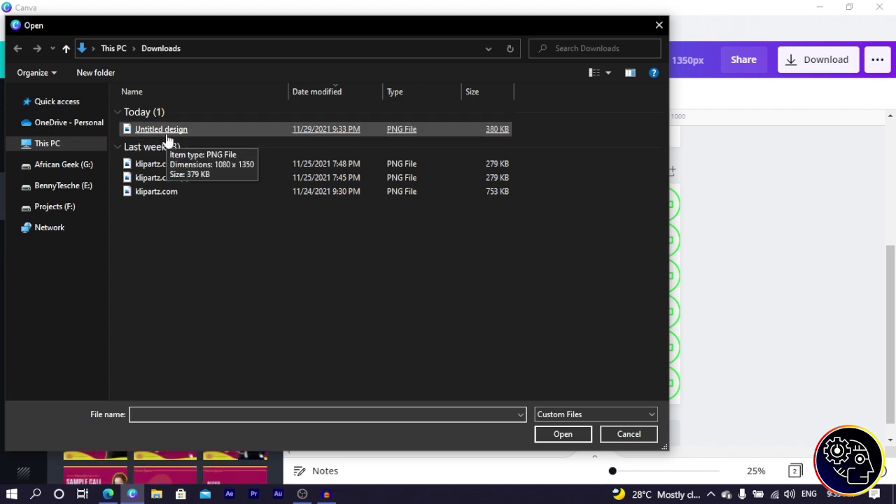
double_click(166, 133)
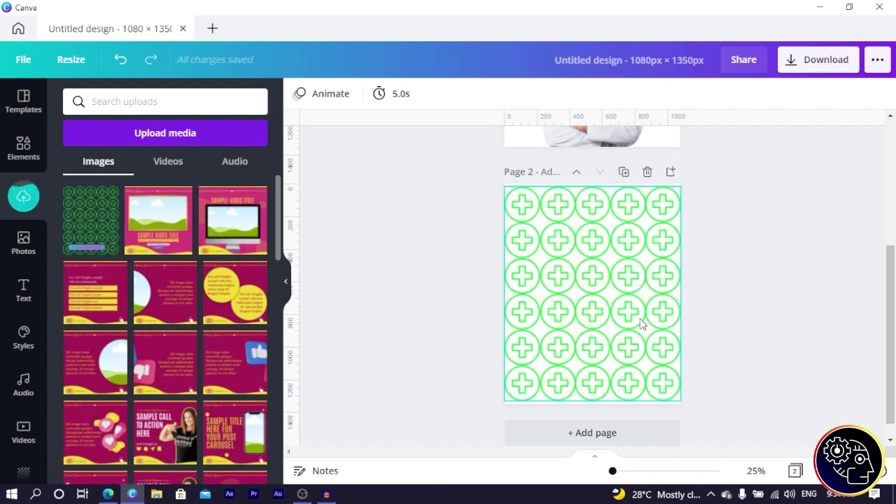
Step: Delete page 2 and place the uploaded plus pattern on page 1, enlarged to cover it
left_click(646, 171)
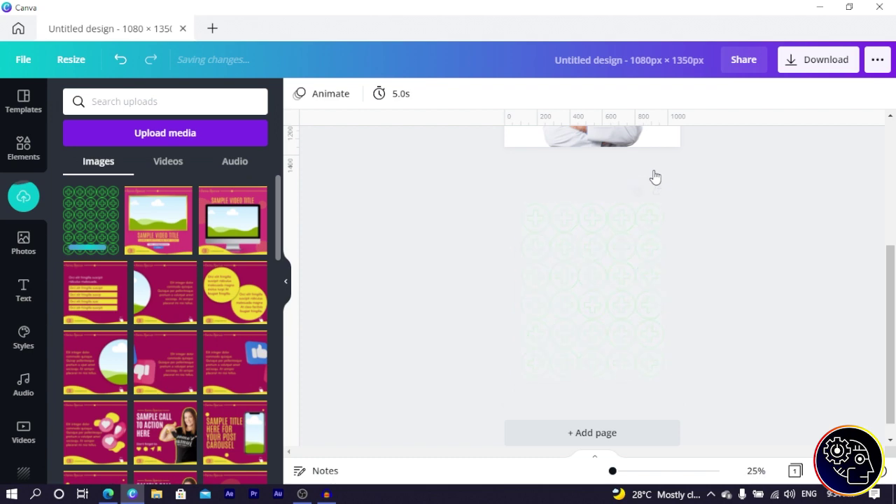
left_click(81, 219)
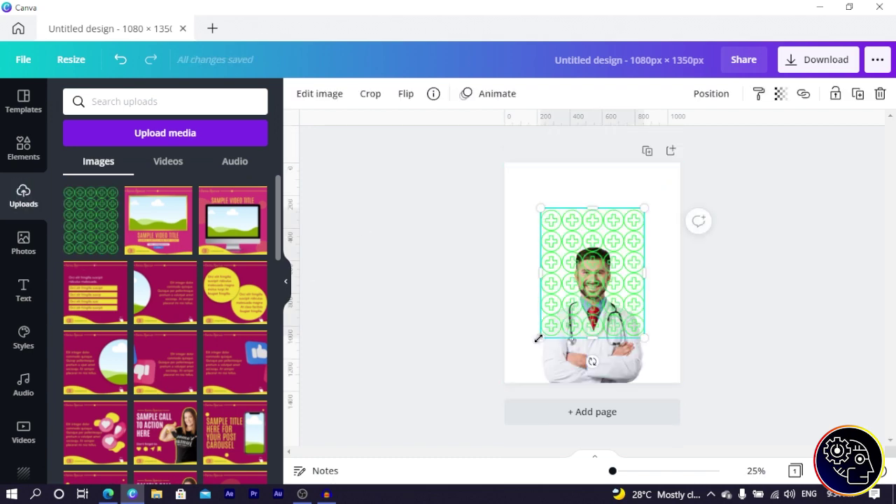
left_click_drag(538, 338, 495, 389)
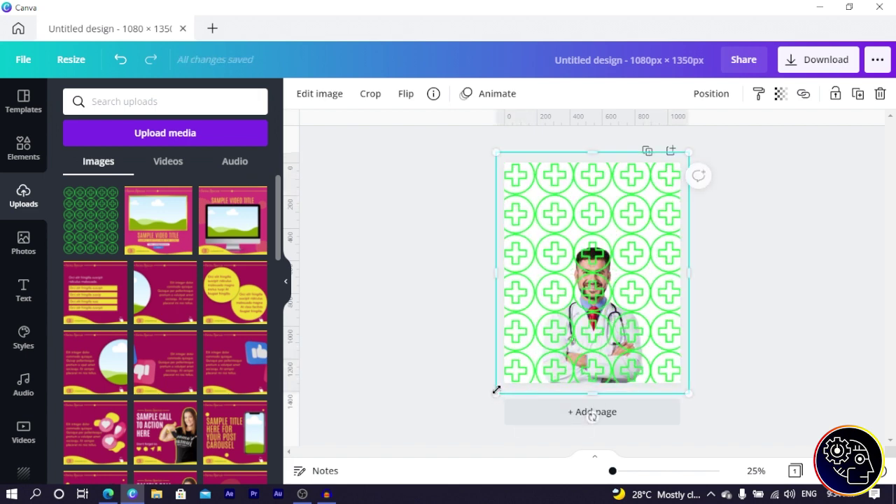
Step: Send the pattern behind the doctor and lower its transparency to 19
right_click(513, 343)
left_click(569, 274)
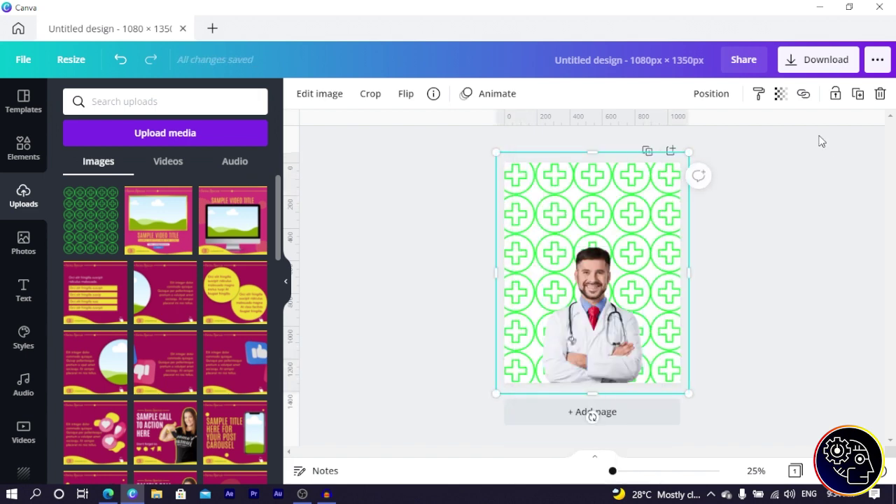
left_click(781, 95)
left_click_drag(735, 137, 672, 142)
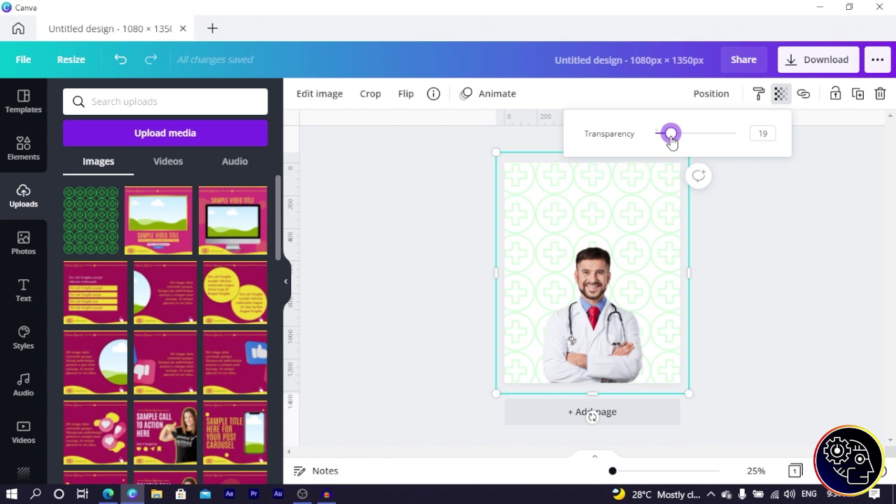
left_click(801, 228)
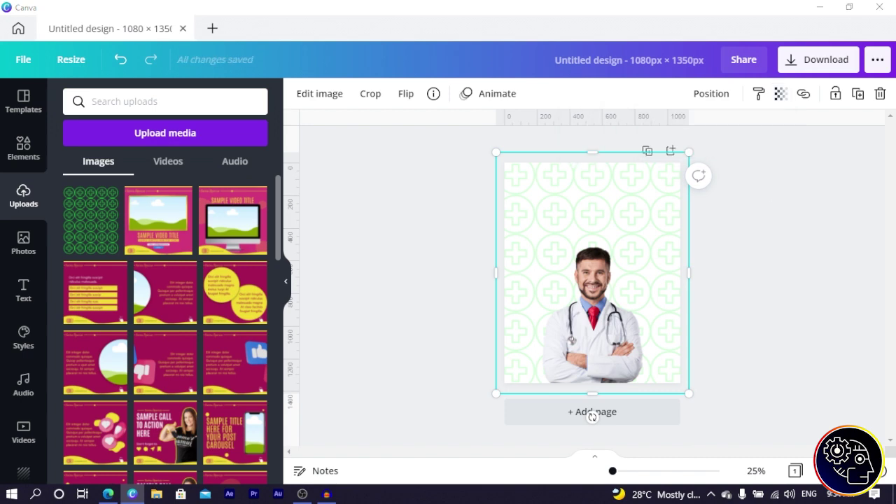
left_click(475, 233)
Step: Add a plain square from Elements' Lines & Shapes to the middle of the page
left_click(23, 151)
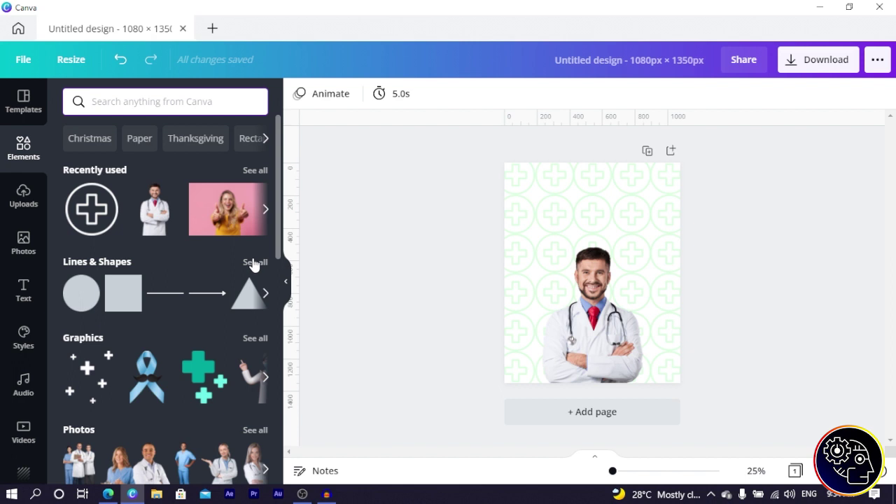
left_click(255, 262)
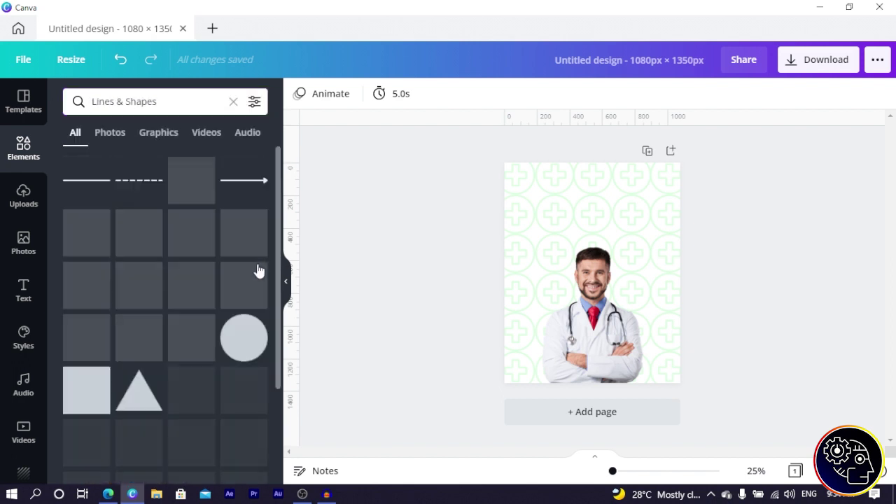
scroll(188, 268, "down", 2)
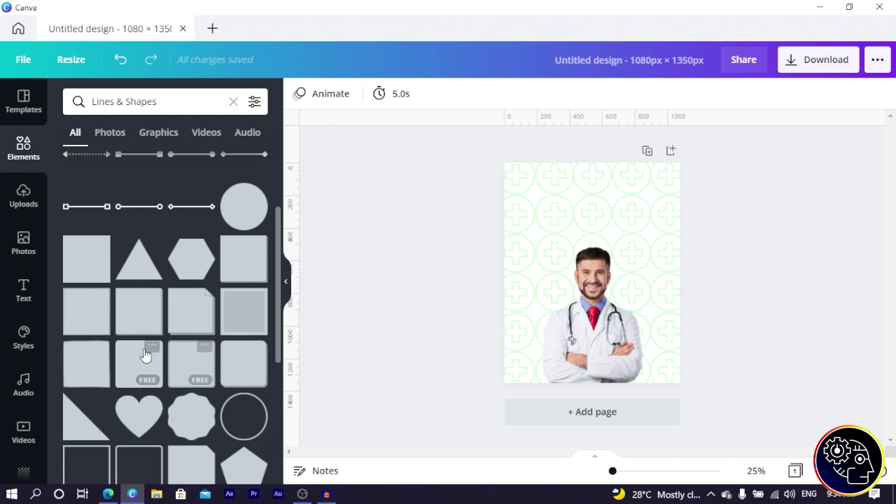
left_click(133, 372)
left_click(172, 101)
Step: Search the Elements library for 'rounded square'
key("ctrl+a")
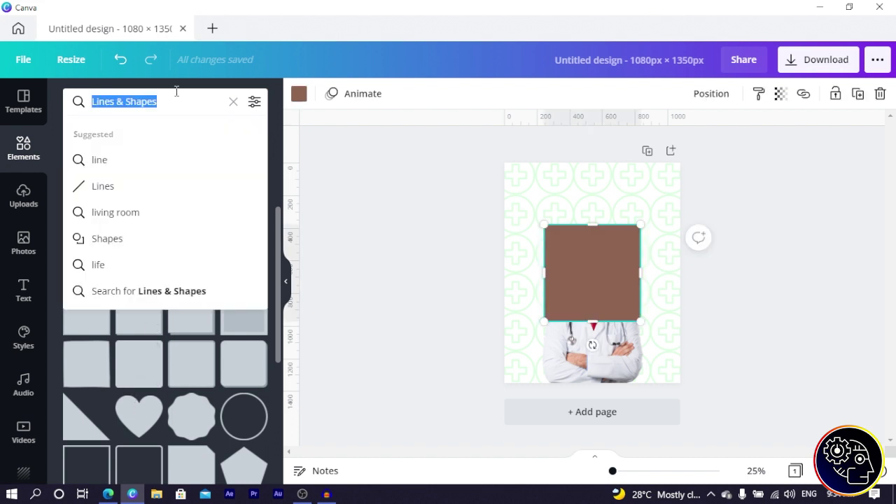
type("ruo")
key("BackSpace")
key("BackSpace")
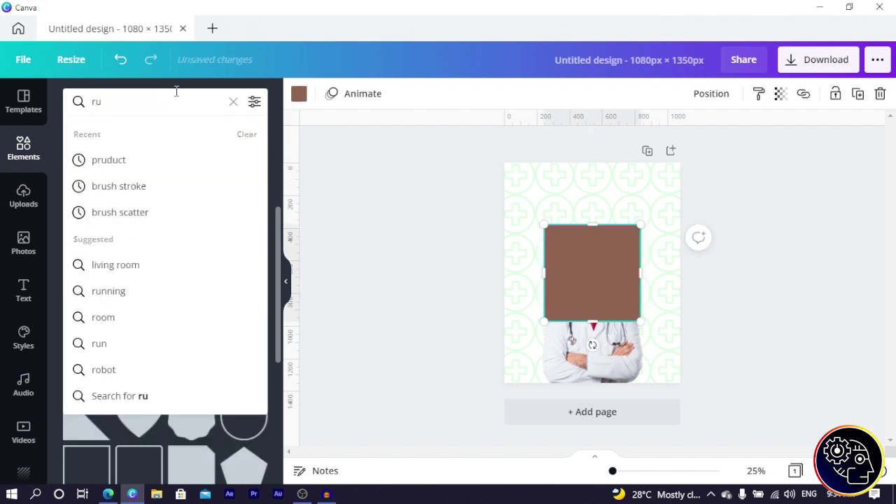
type("ounded square")
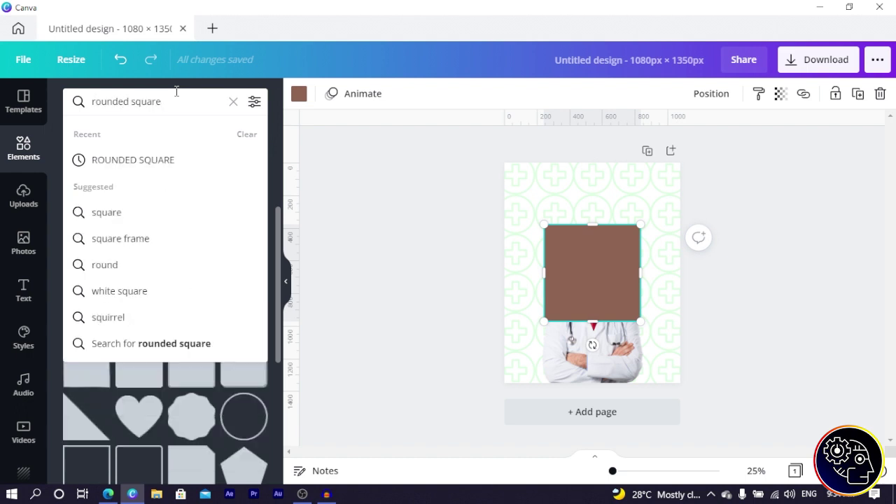
key("Return")
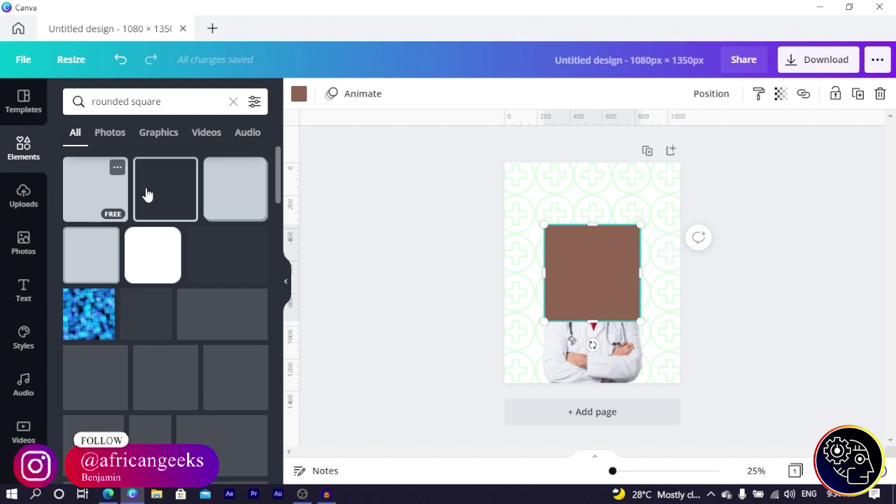
Step: Reshape the square into a centred 788 × 272 bar above the doctor's head
left_click_drag(595, 321, 567, 213)
left_click_drag(632, 238, 654, 248)
left_click_drag(620, 218, 620, 218)
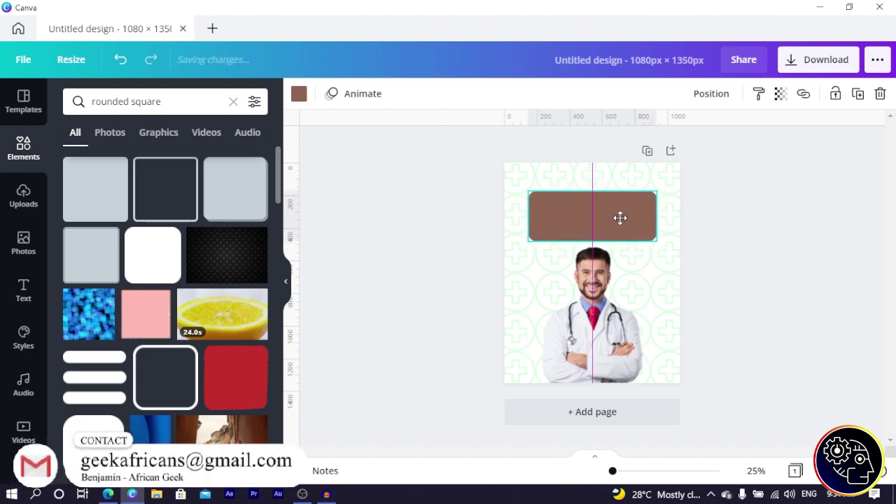
left_click(628, 250)
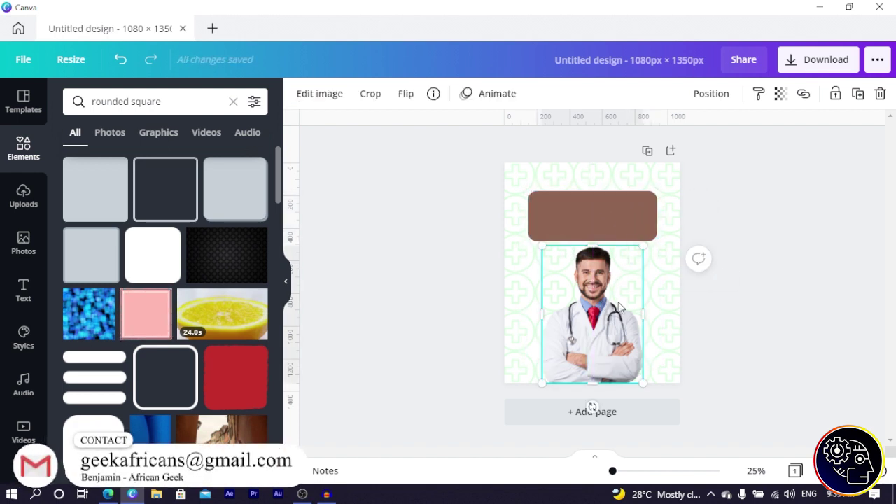
left_click(589, 217, "shift")
key("shift+Down")
key("shift+Down")
key("shift+Down")
key("shift+Down")
key("shift+Down")
key("shift+Down")
key("shift+Down")
key("shift+Down")
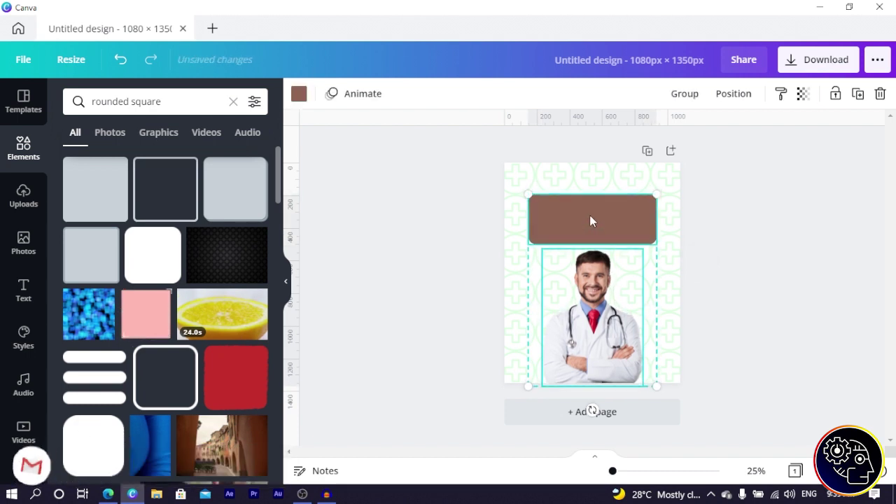
left_click(504, 235)
left_click(568, 235)
left_click_drag(592, 201, 593, 212)
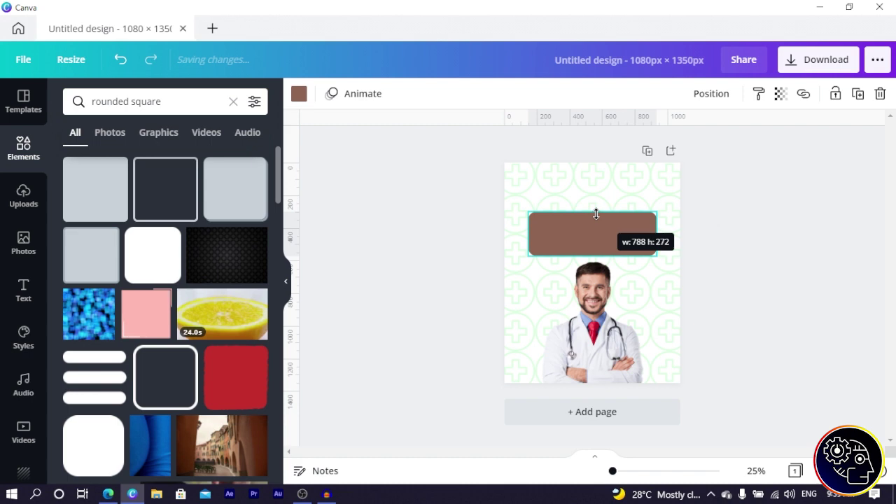
Step: Colour the bar green 0CE831 and make a copy coloured dark blue 013C95
left_click(299, 95)
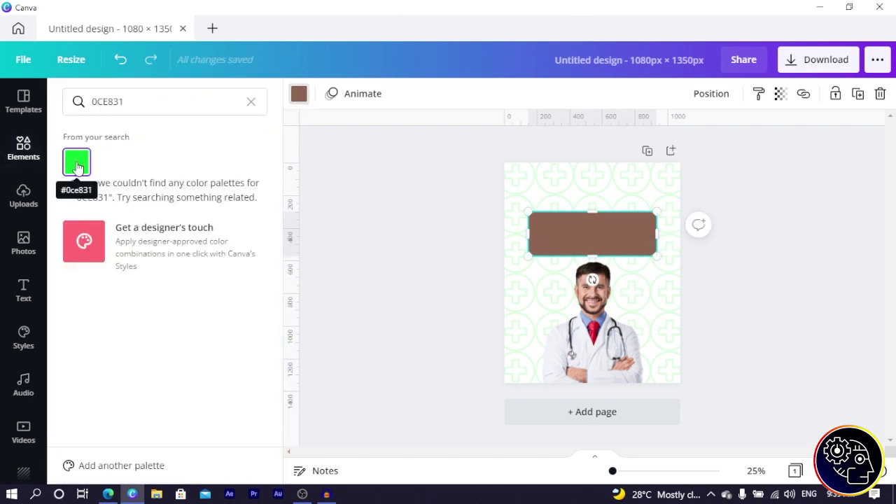
left_click(77, 162)
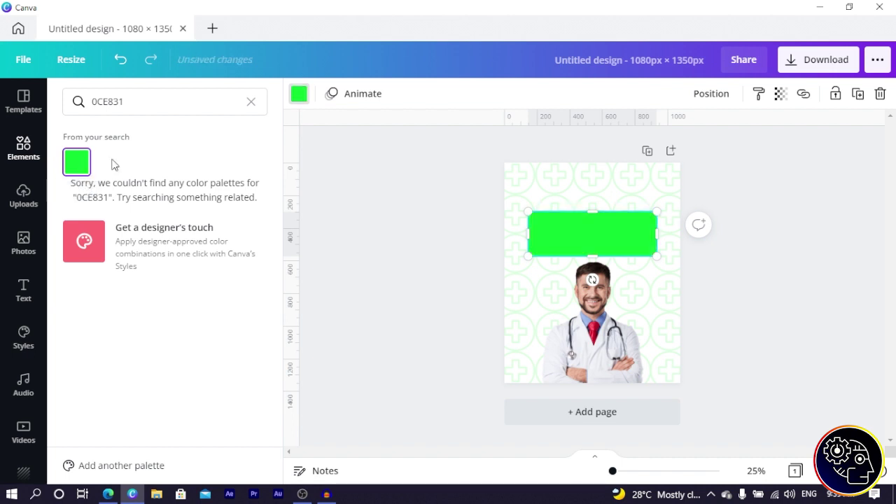
left_click_drag(617, 248, 612, 216)
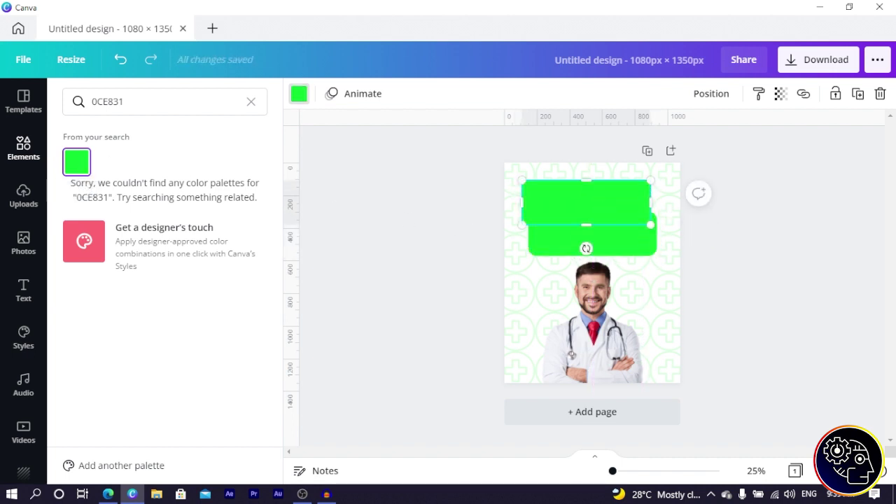
key("ctrl+a")
type("013C95")
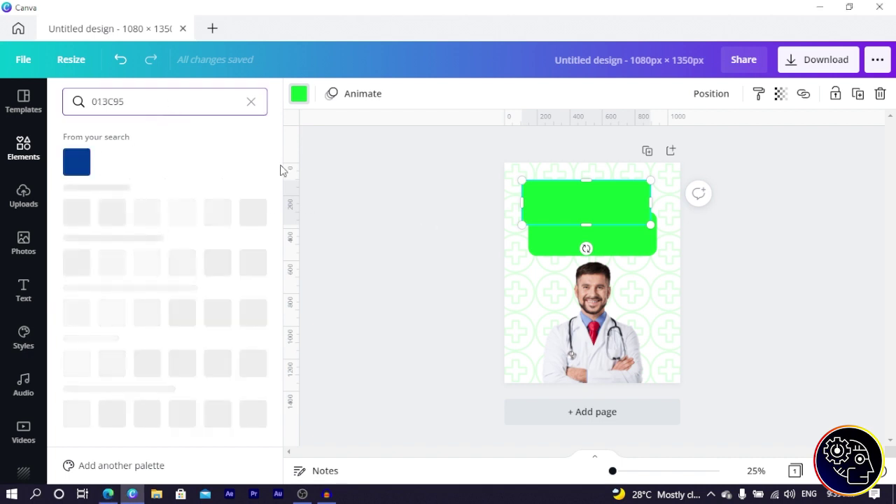
left_click(74, 174)
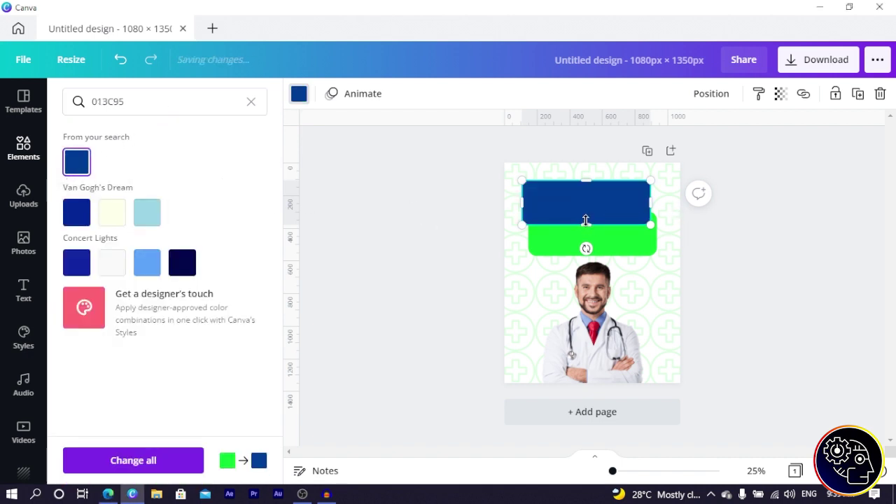
Step: Arrange the green bar so it overlaps the blue bar above the doctor
left_click_drag(622, 249, 559, 187)
left_click_drag(623, 207, 630, 236)
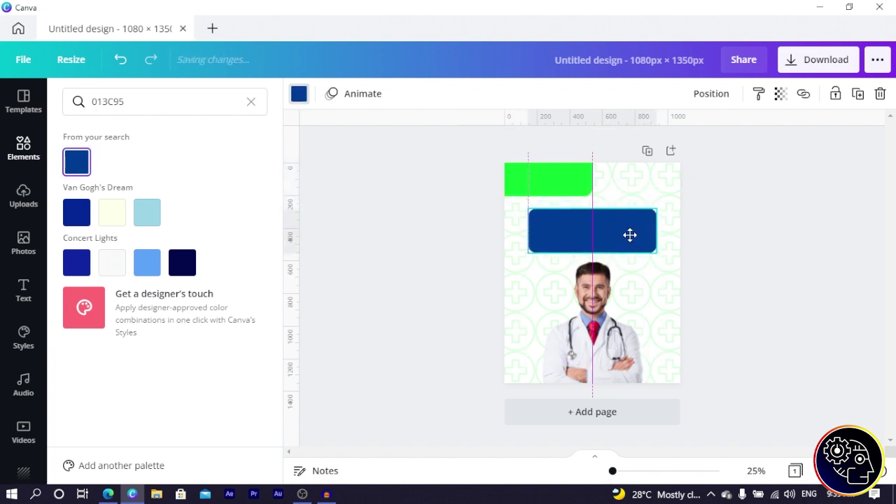
left_click_drag(569, 185, 610, 221)
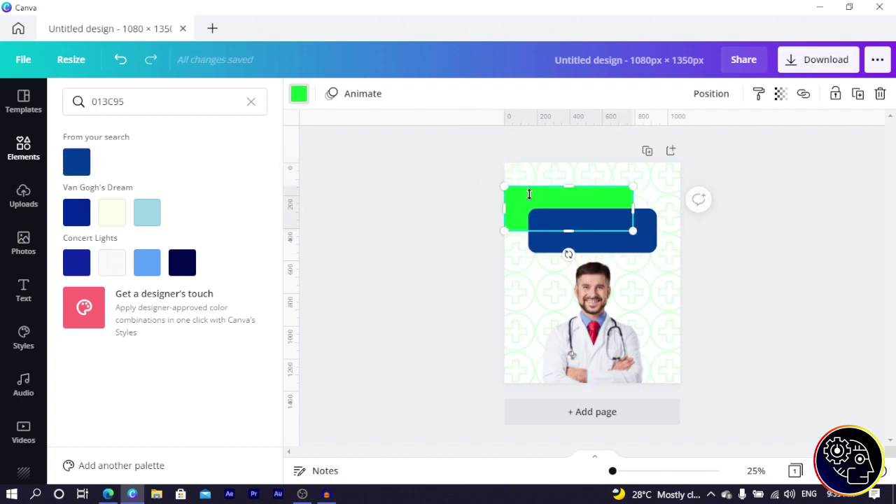
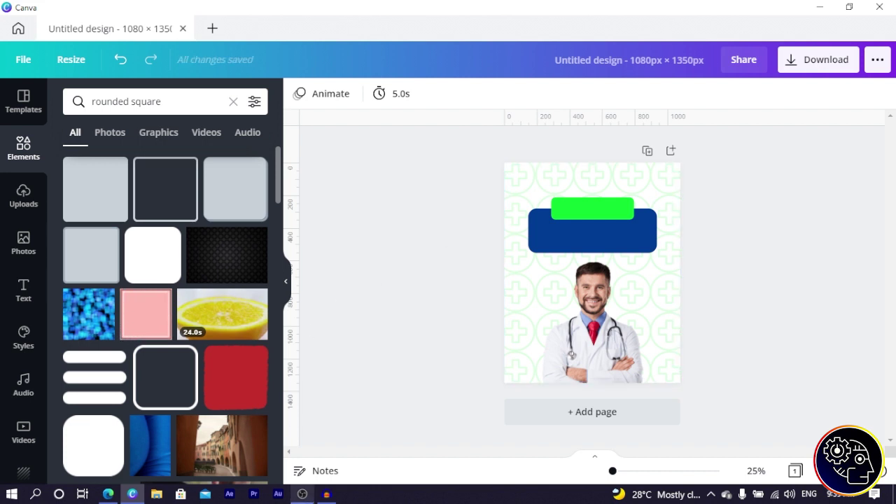
Step: Add a heading in Montserrat Classic and retype it as 'Open 24 Hours'
left_click(26, 281)
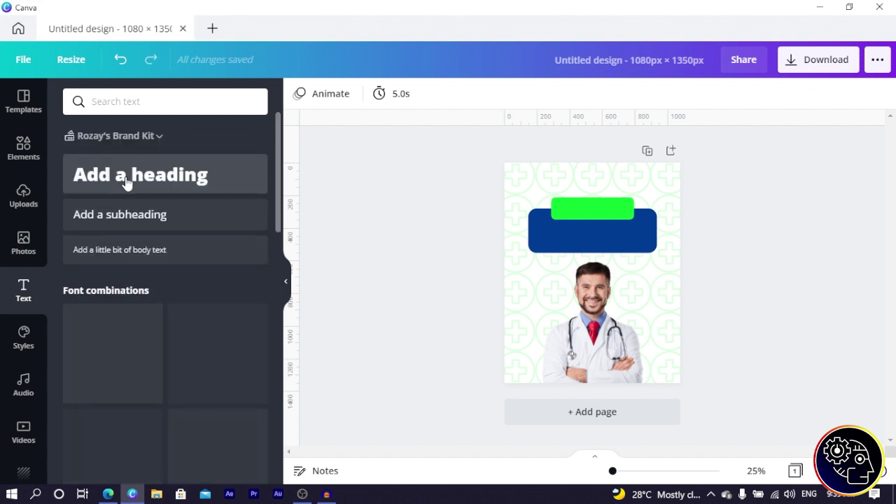
left_click(126, 180)
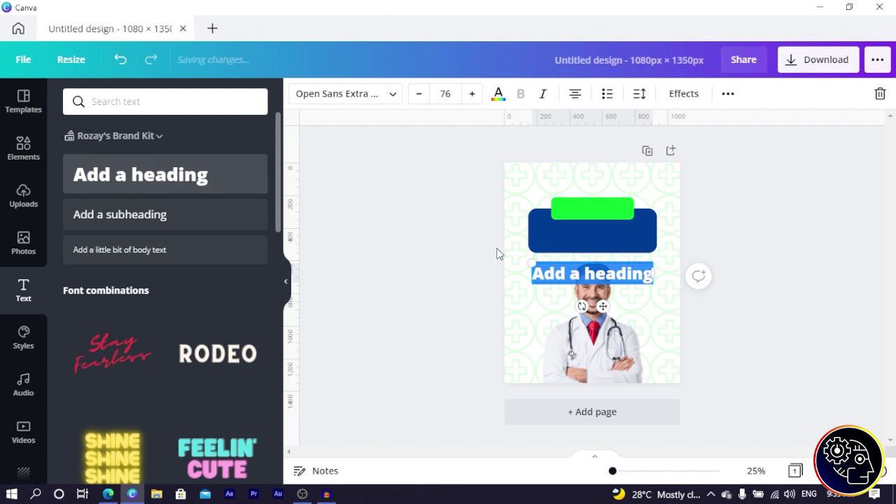
left_click(326, 95)
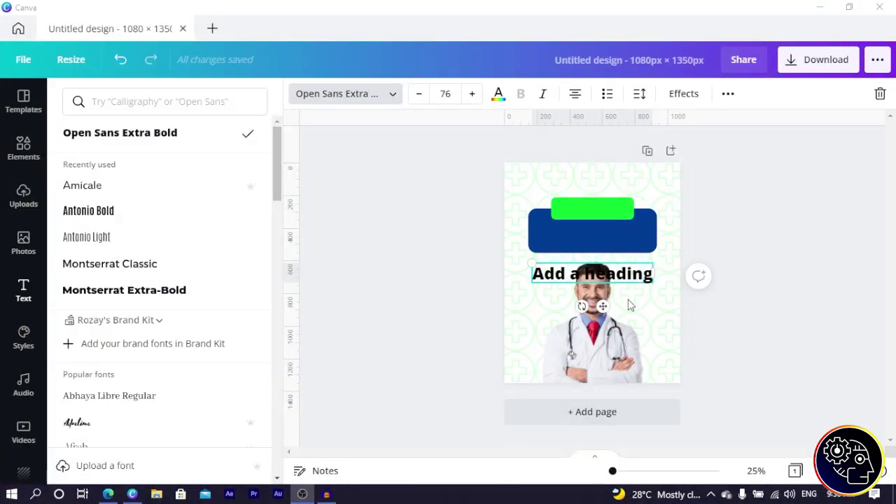
left_click(163, 99)
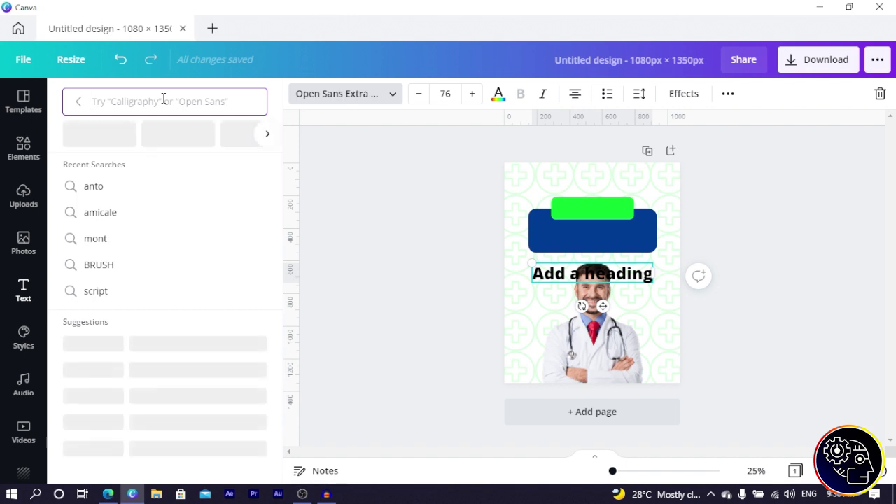
type("mont")
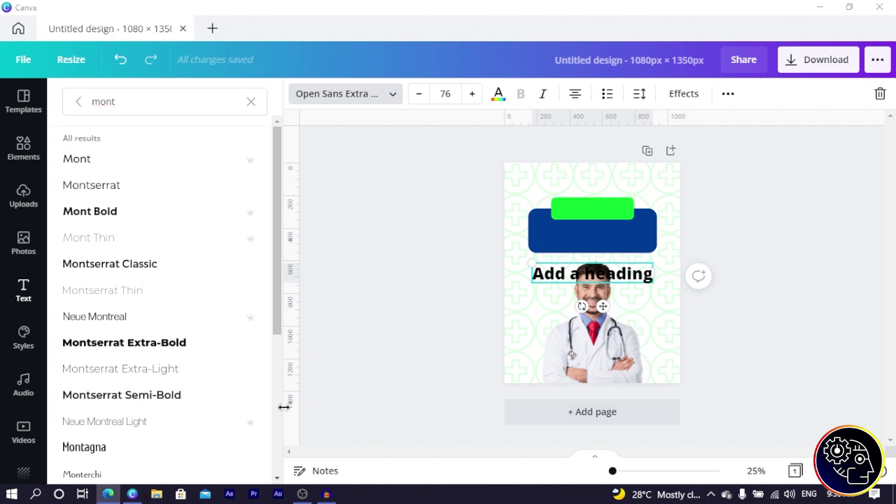
left_click(134, 268)
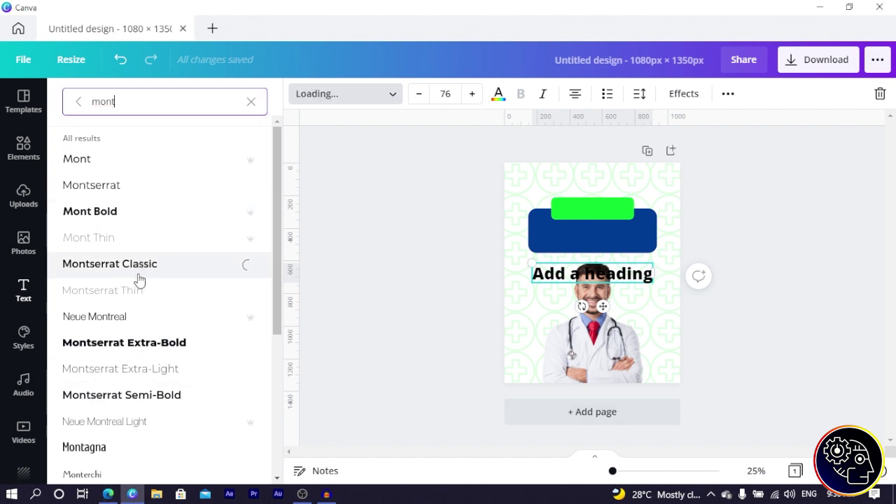
double_click(603, 273)
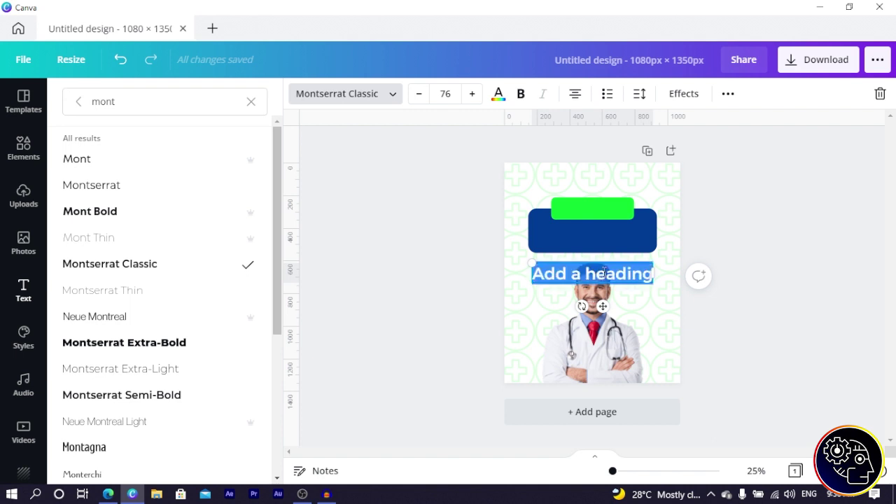
type("Open")
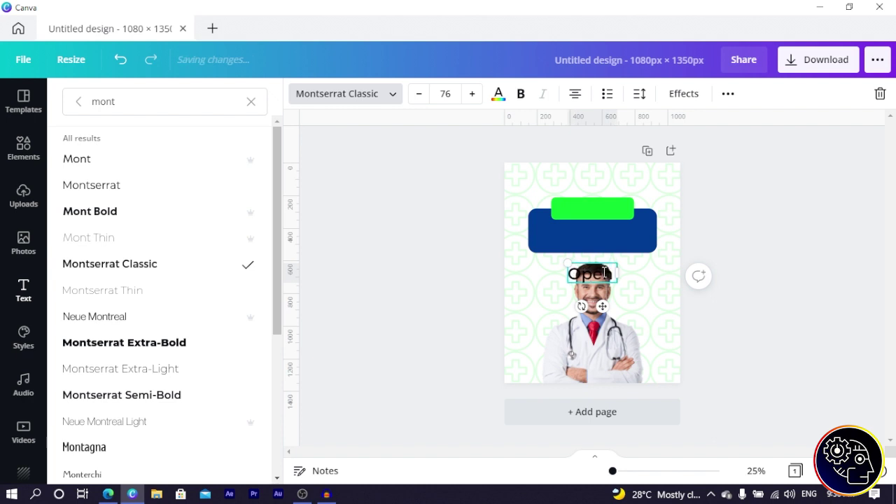
type(" 24")
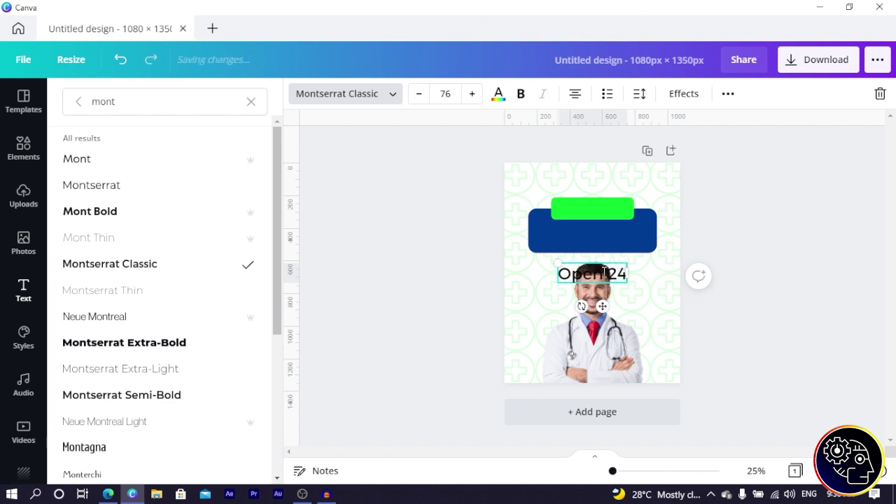
type(" Hours")
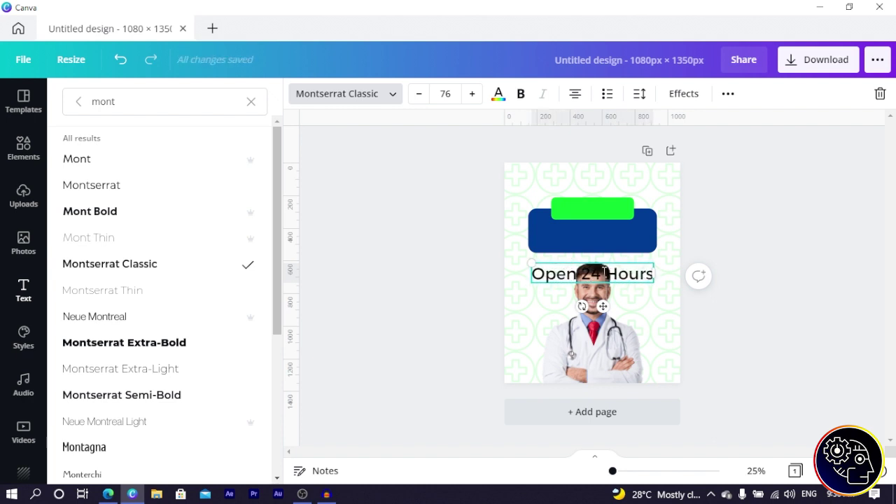
Step: Move and shrink the Open 24 Hours text onto the green bar, widening the bar slightly
left_click_drag(604, 312, 622, 214)
left_click_drag(654, 187, 617, 196)
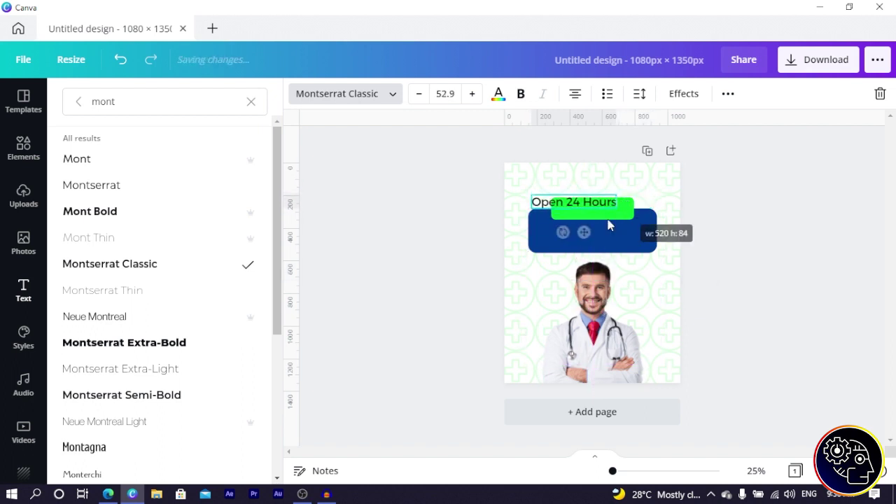
left_click_drag(581, 232, 596, 238)
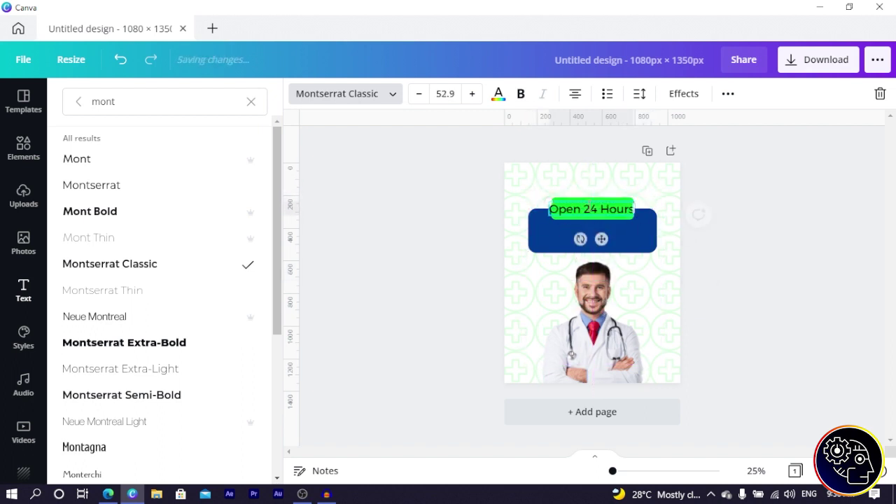
key("Escape")
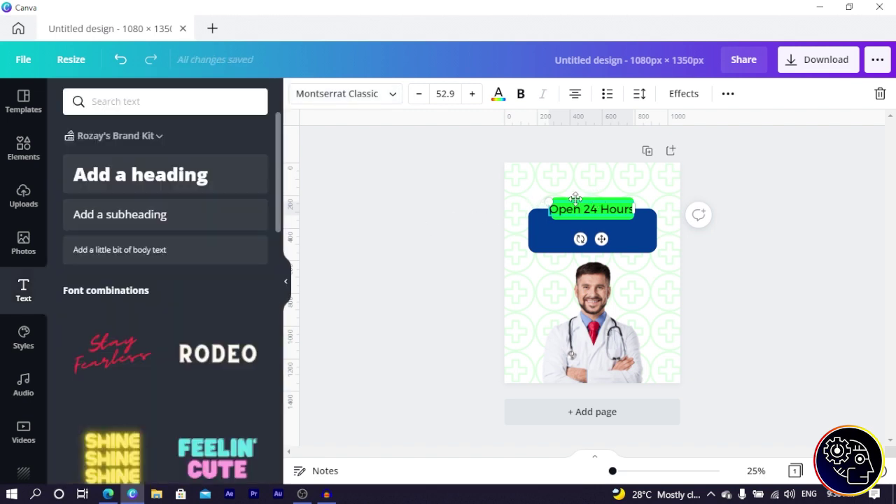
left_click(413, 200)
left_click(553, 211)
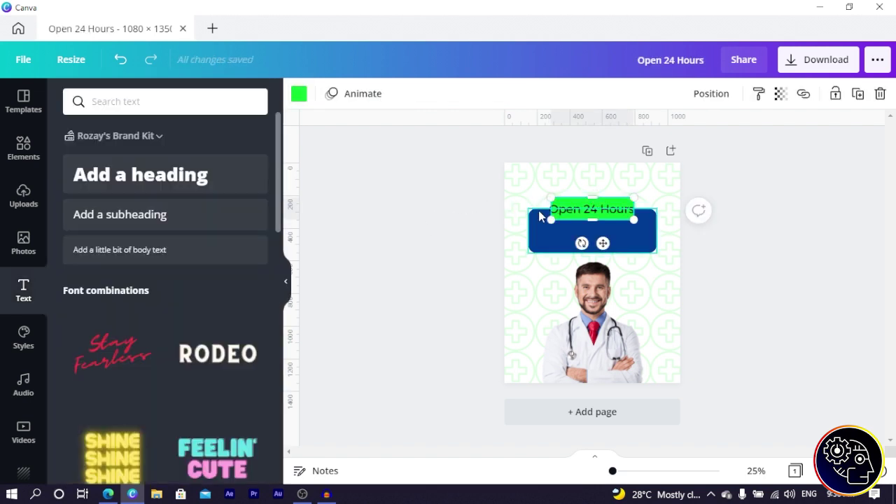
left_click_drag(551, 210, 549, 210)
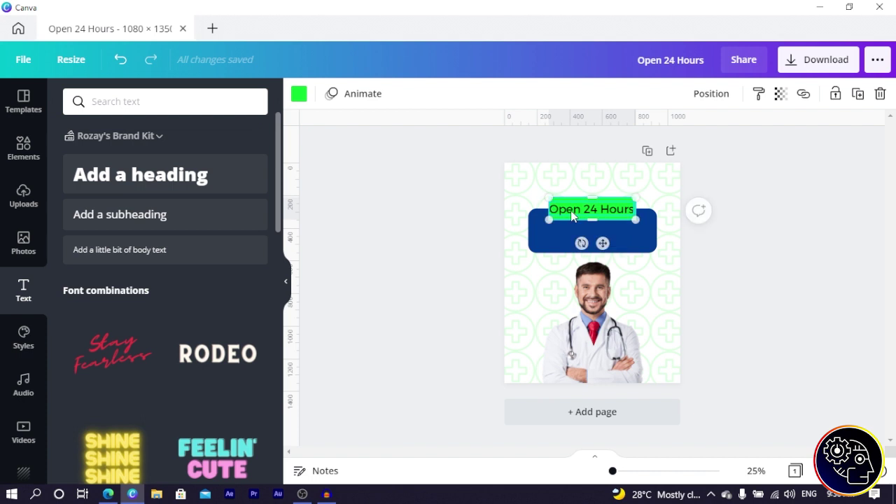
left_click(576, 209)
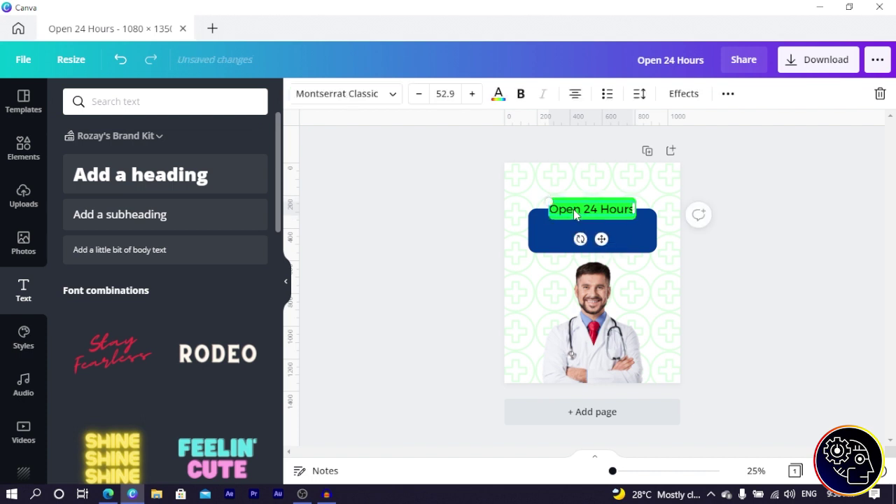
left_click(418, 94)
left_click(418, 93)
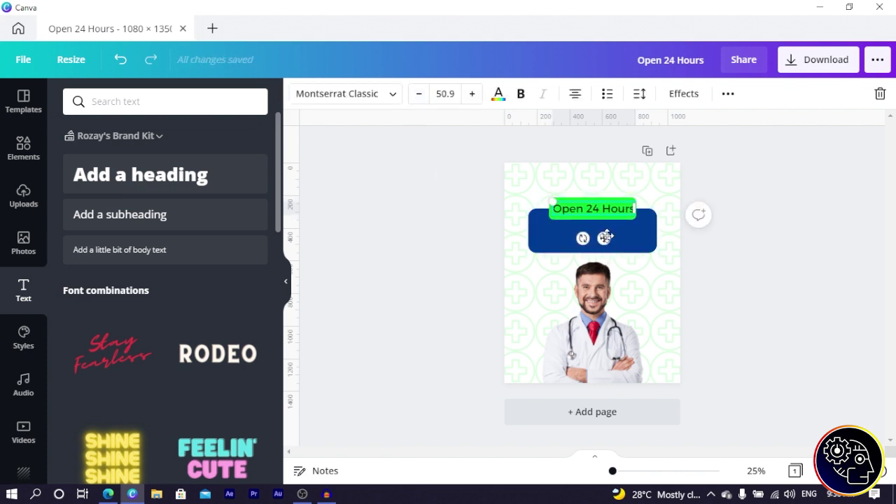
left_click_drag(605, 237, 606, 236)
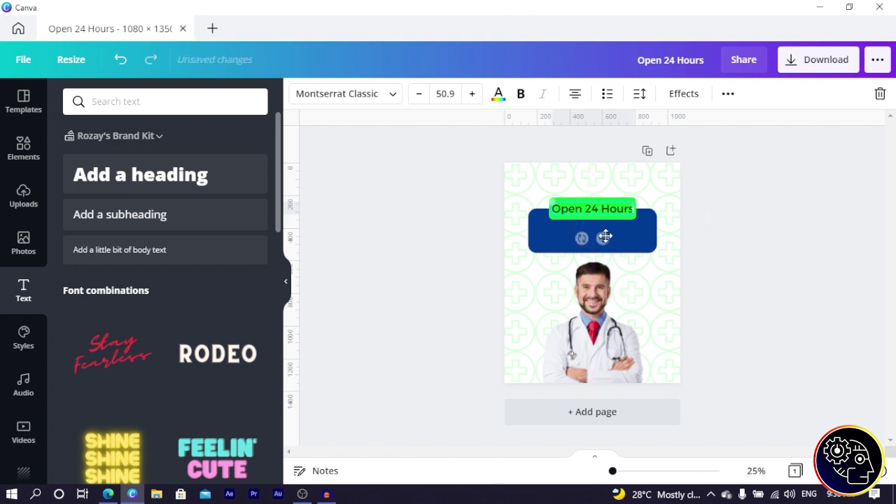
left_click(437, 202)
Step: Move the badge and doctor photo down together, enlarge them, and centre the photo horizontally
left_click(552, 231)
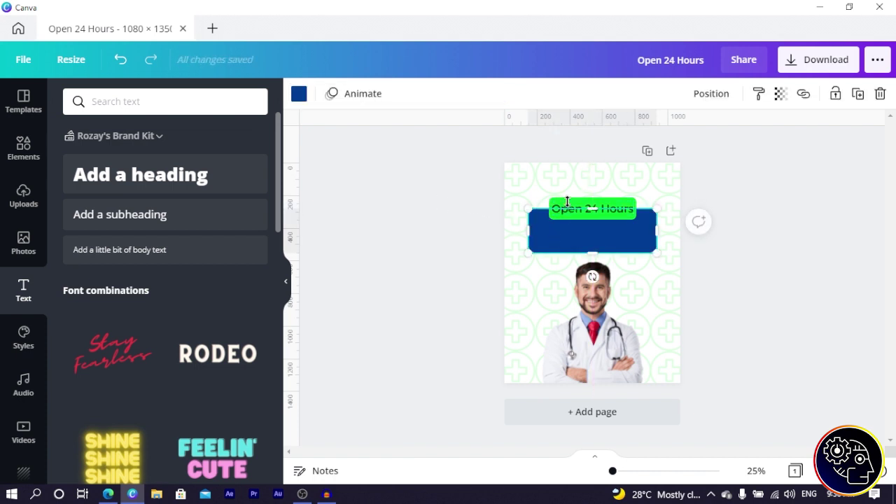
left_click_drag(447, 170, 623, 236)
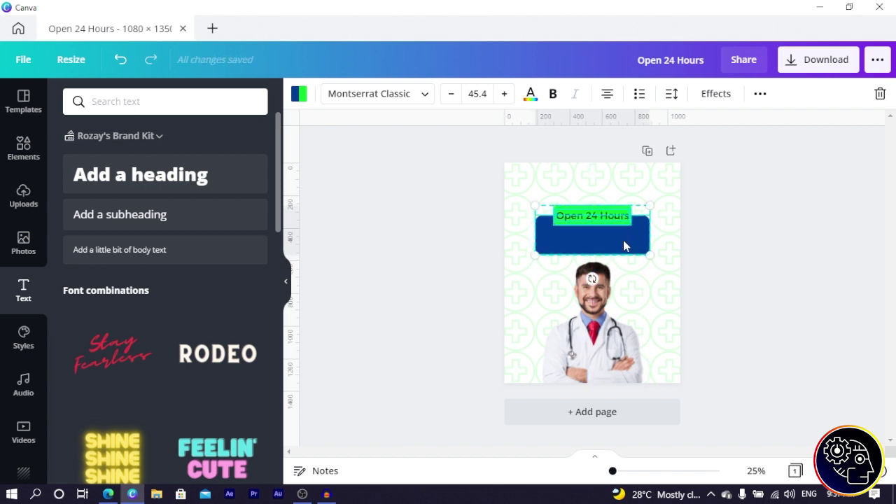
left_click(589, 292)
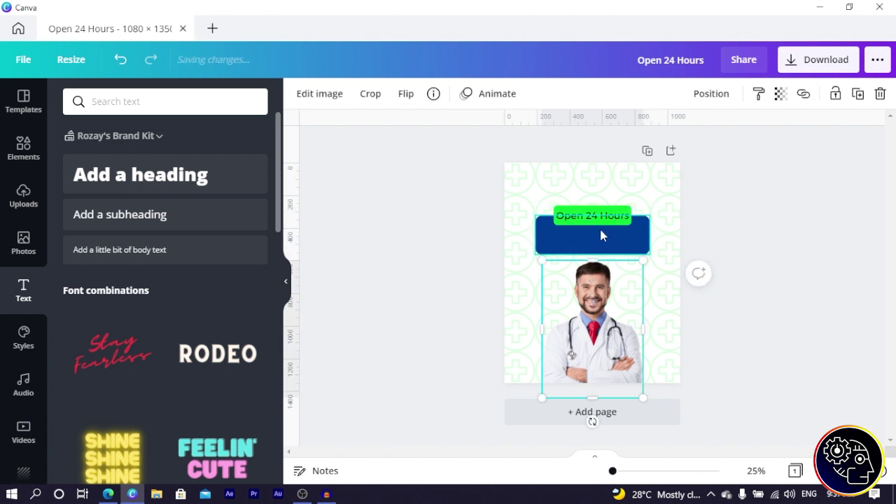
left_click_drag(529, 220, 623, 329)
key("shift+Down")
key("shift+Down")
key("shift+Down")
key("shift+Down")
key("shift+Down")
key("shift+Down")
key("shift+Down")
key("shift+Down")
key("shift+Down")
key("shift+Down")
key("shift+Down")
key("shift+Down")
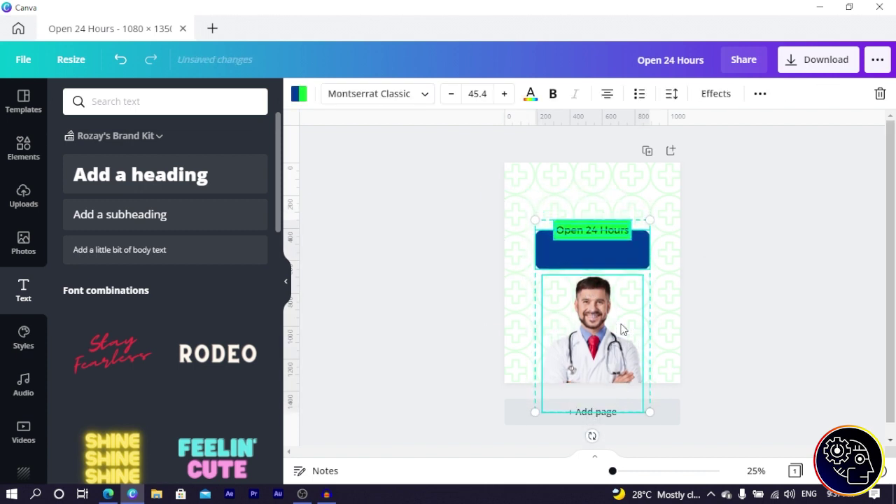
left_click_drag(649, 229, 664, 228)
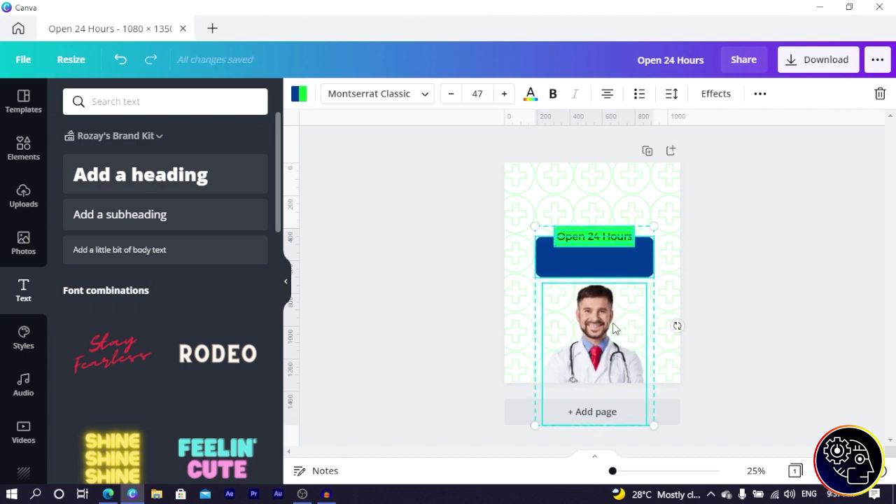
left_click(602, 330)
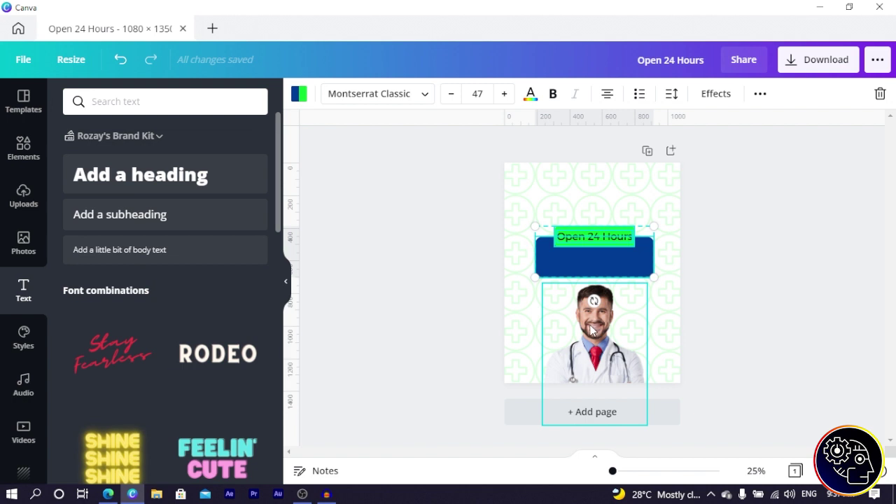
left_click_drag(585, 330, 581, 323)
left_click(454, 210)
Step: Place a text box near the top reading 'WE TAKE CARE', widened onto one line
left_click(572, 238)
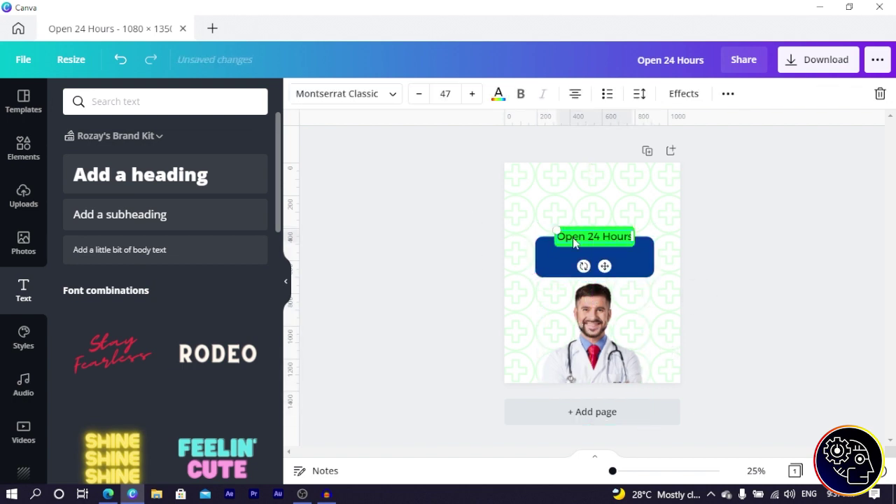
left_click_drag(604, 266, 597, 217)
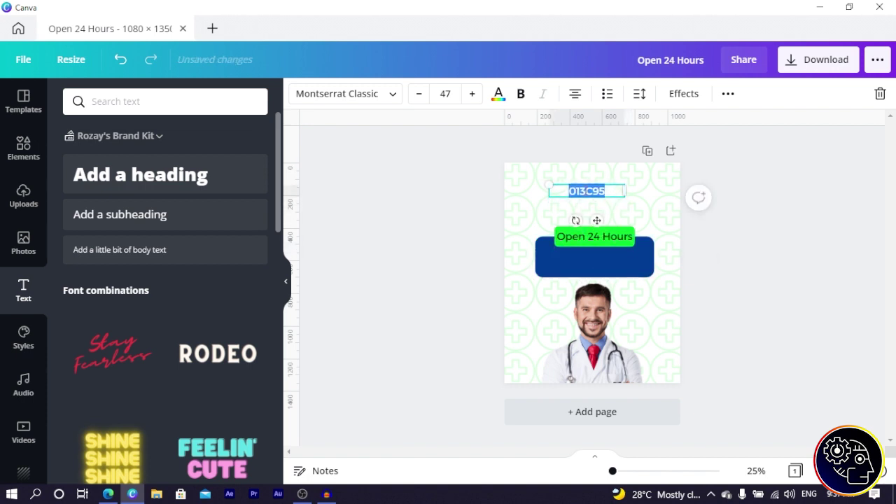
type("WE")
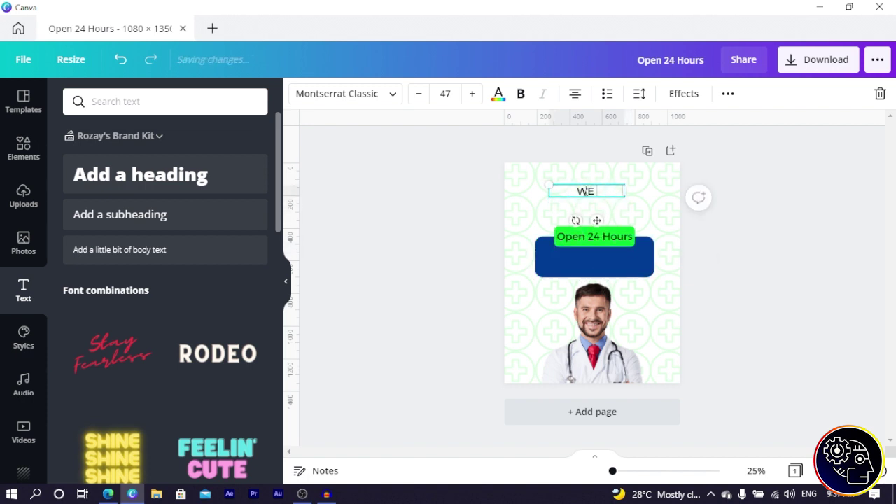
type(" TAKE CARE")
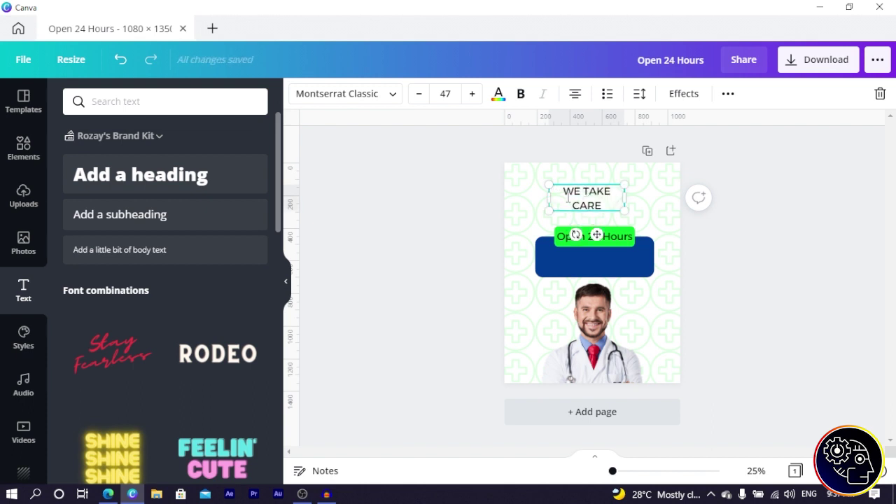
left_click_drag(541, 199, 539, 199)
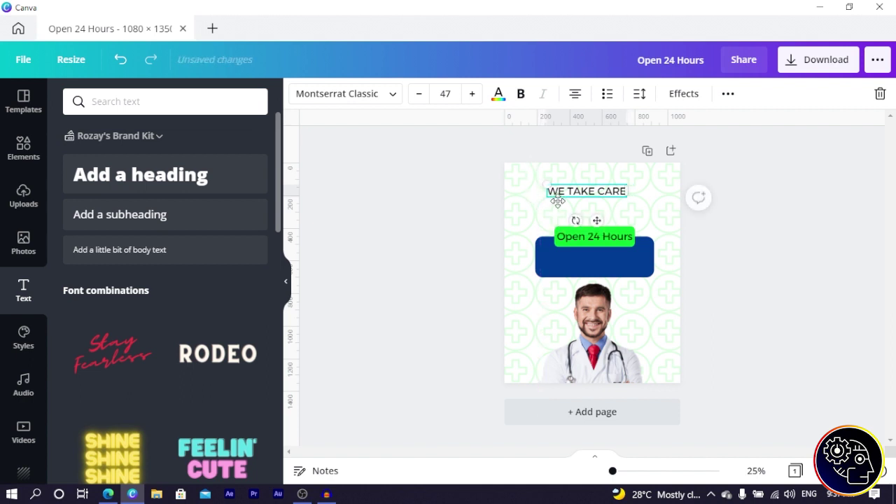
type("013C95")
left_click(287, 62)
left_click(121, 59)
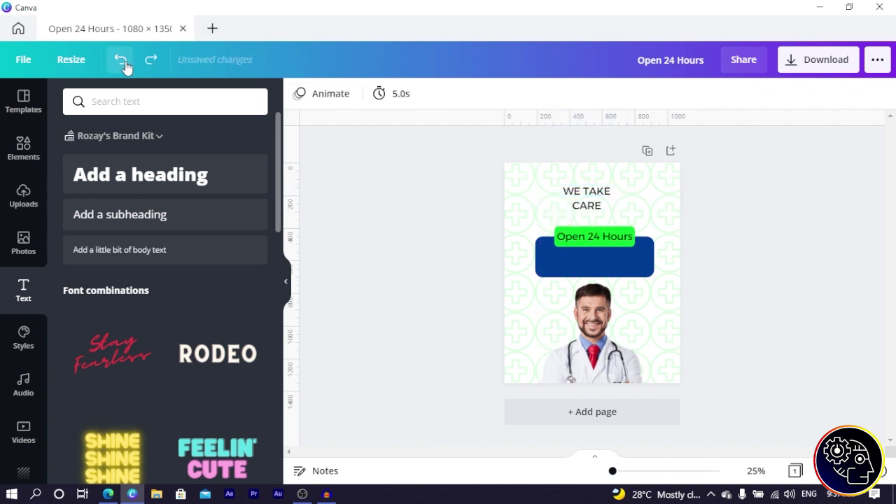
left_click(553, 199)
left_click_drag(541, 195, 531, 195)
type("013C95")
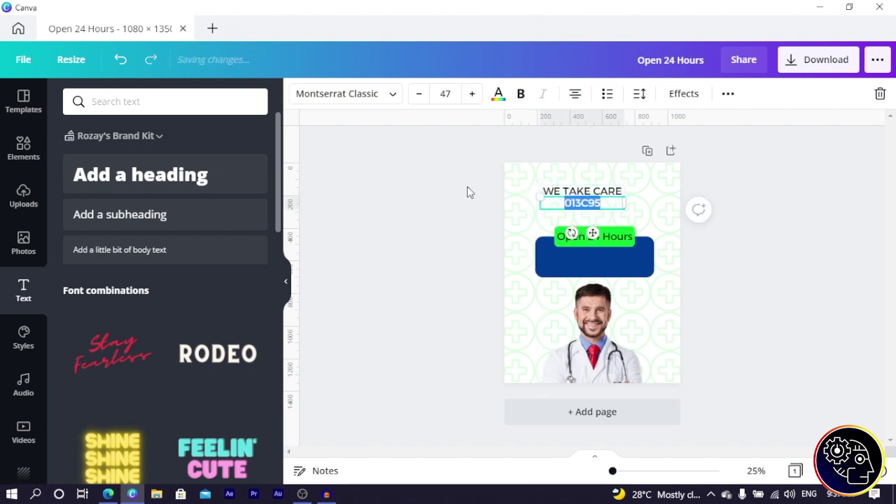
left_click(466, 186)
Step: Replace the 013C95 text with 'OF YOUR HEALTH' and widen it to fit one line
left_click(600, 205)
double_click(600, 205)
type("OF YOUR HEAL")
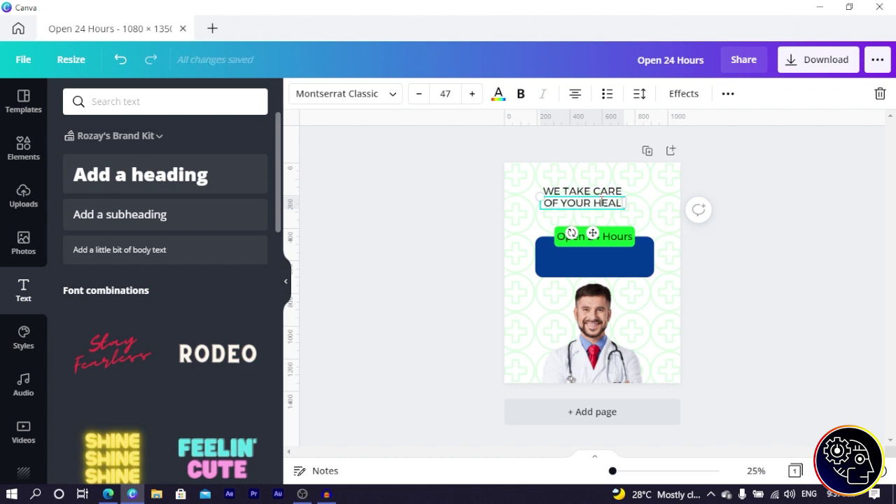
type("TH")
left_click_drag(627, 209, 634, 208)
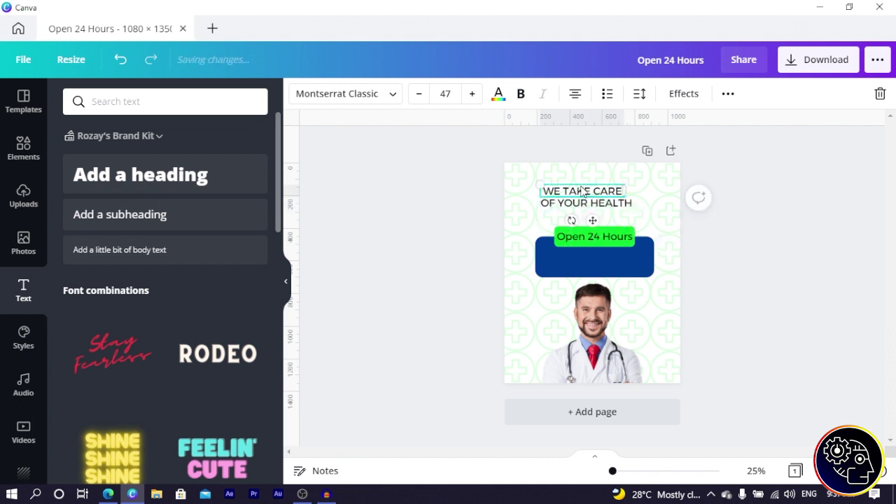
left_click(319, 93)
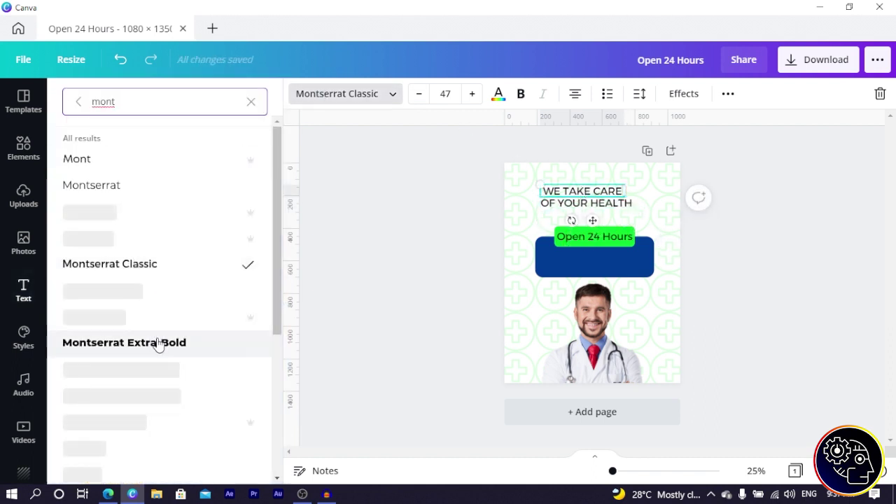
Step: Set WE TAKE CARE to Montserrat Extra-Bold and enlarge both heading lines to 69.2 across the top
left_click(158, 342)
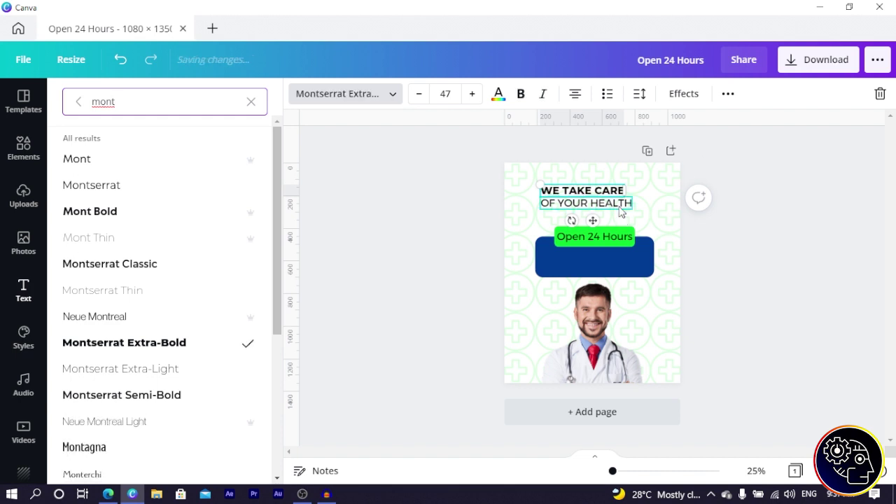
left_click_drag(596, 222, 600, 222)
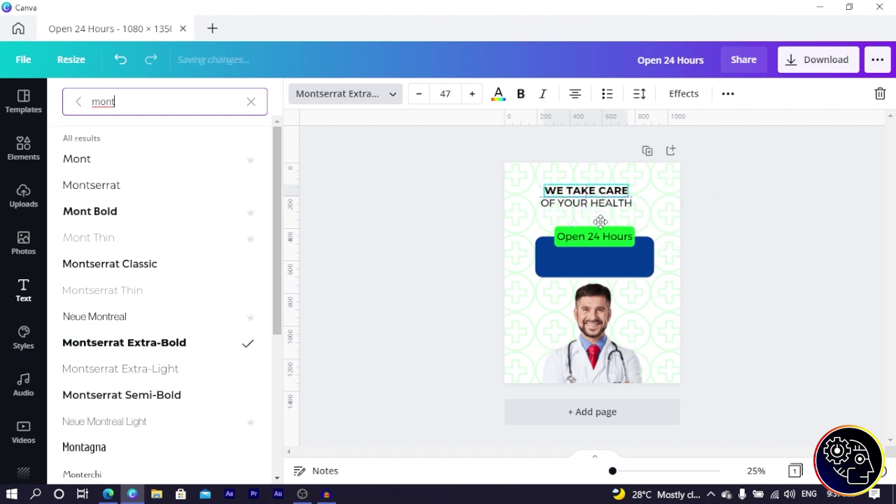
left_click_drag(534, 145, 652, 226)
left_click_drag(606, 205, 613, 207)
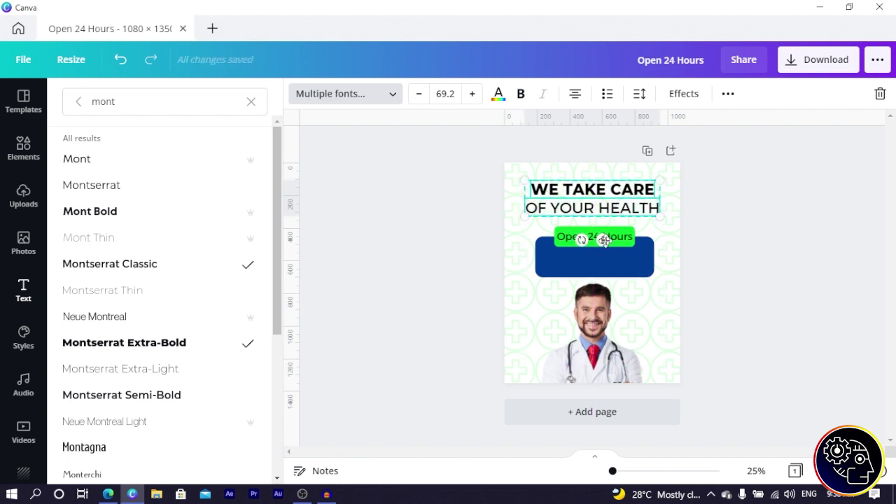
left_click(427, 198)
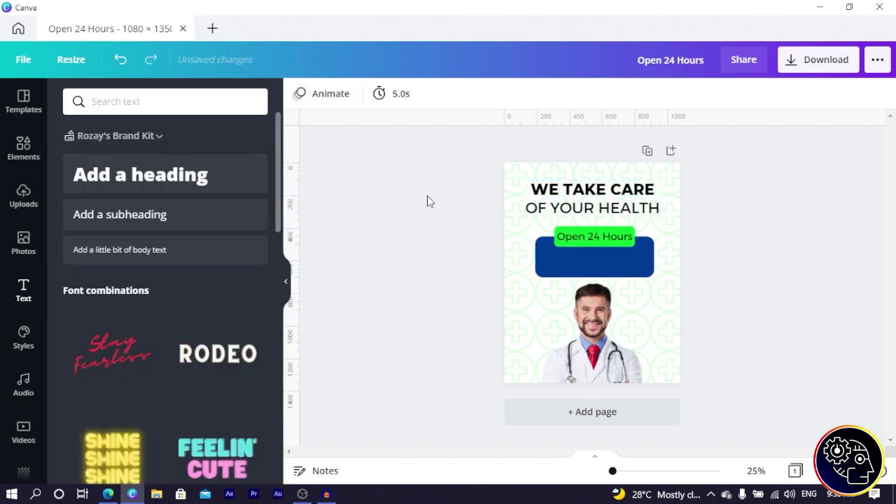
left_click(583, 208)
Step: Colour the heading dark blue, then nudge and scale it so WE TAKE CARE reaches 78.2
left_click(499, 95)
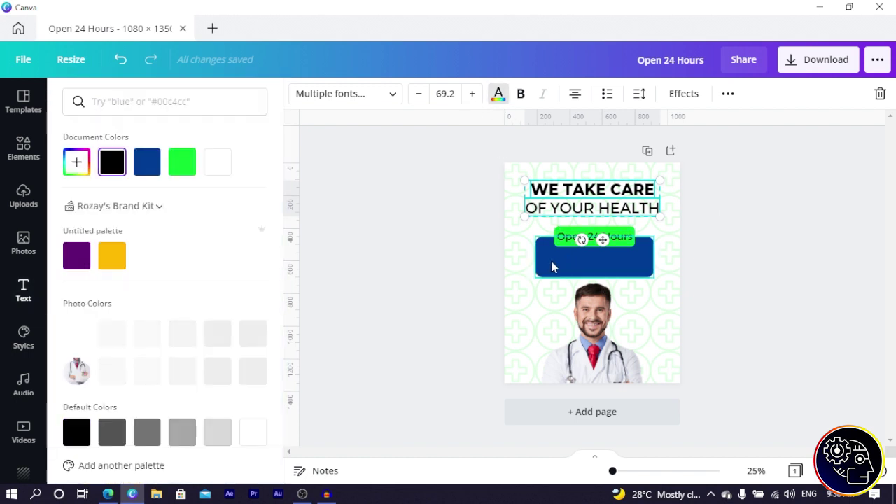
left_click(147, 162)
left_click(425, 205)
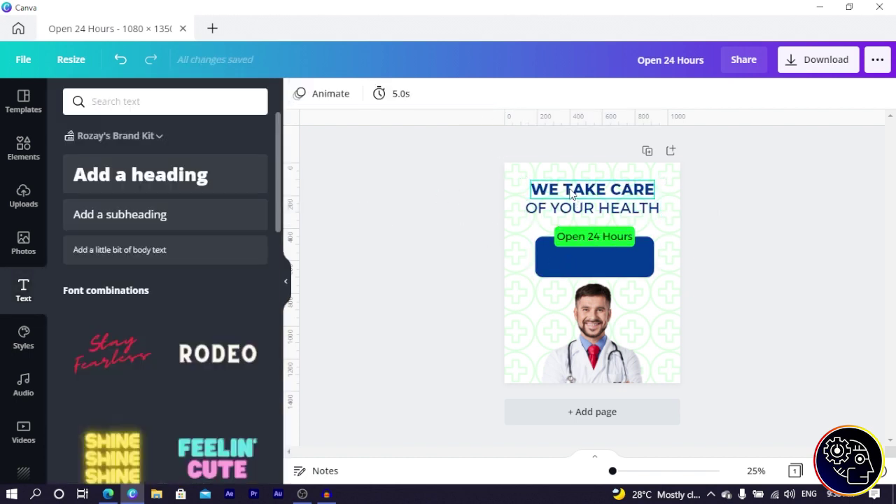
left_click(572, 195)
left_click_drag(562, 205, 558, 202)
left_click(387, 219)
left_click(456, 211)
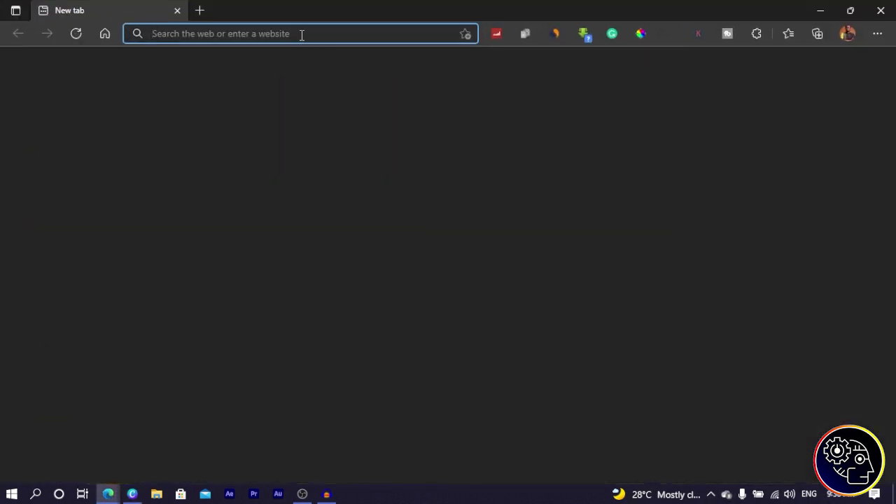
Step: Select the Lorem ipsum result on dummytextgenerator.com via a Bing search, then close Edge
left_click(301, 33)
type("DUMMY")
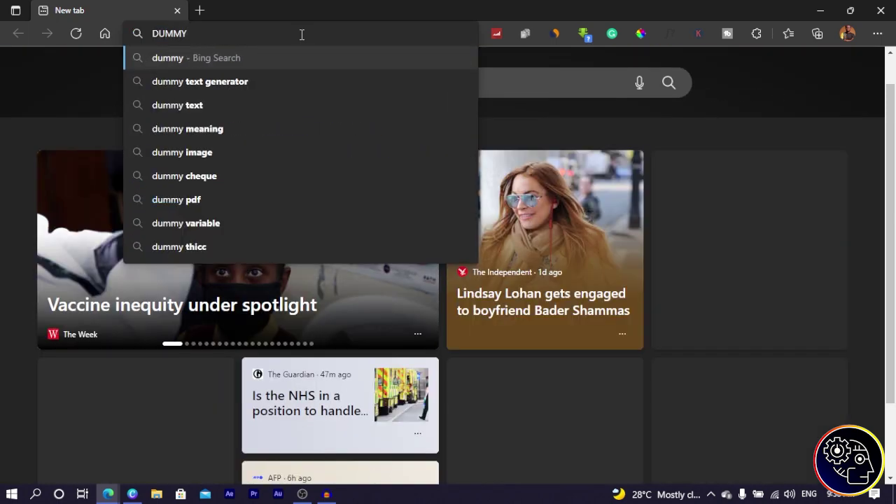
left_click(201, 82)
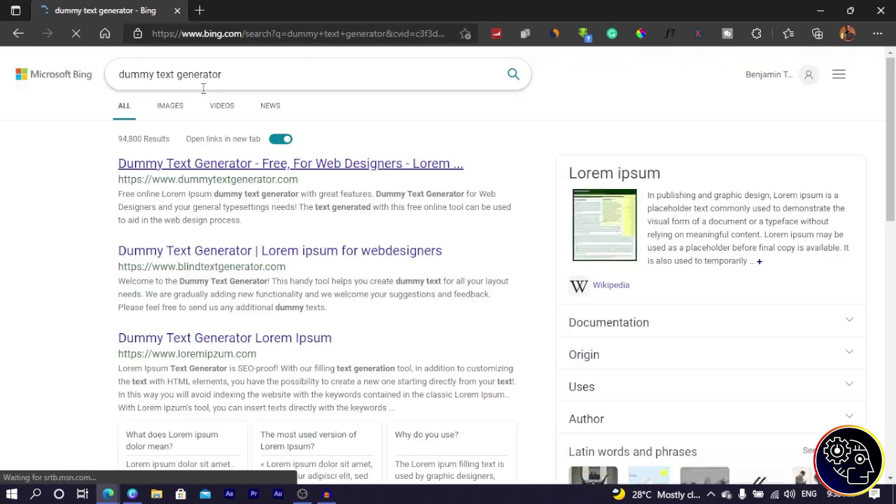
left_click(203, 173)
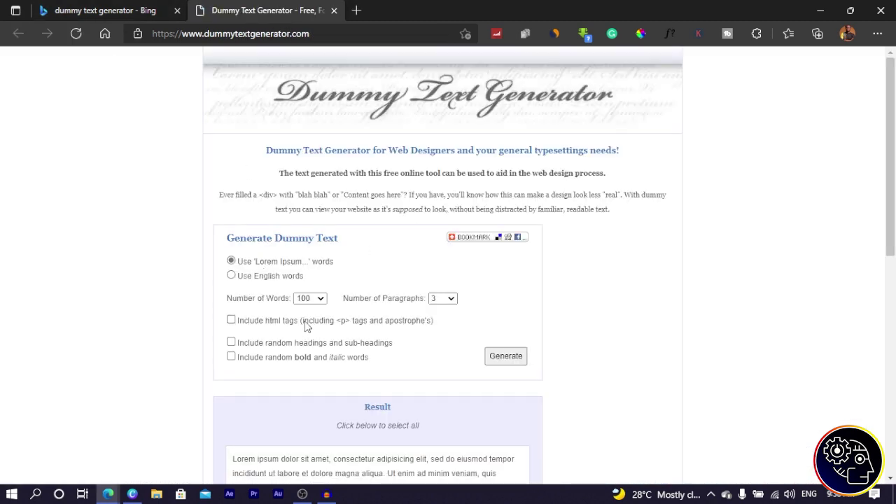
scroll(314, 305, "down", 3)
left_click(313, 295)
key("ctrl+c")
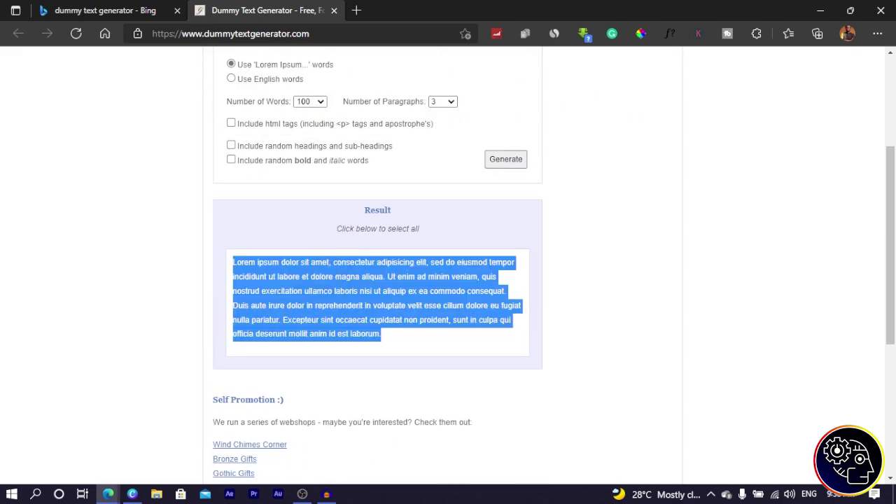
left_click(881, 11)
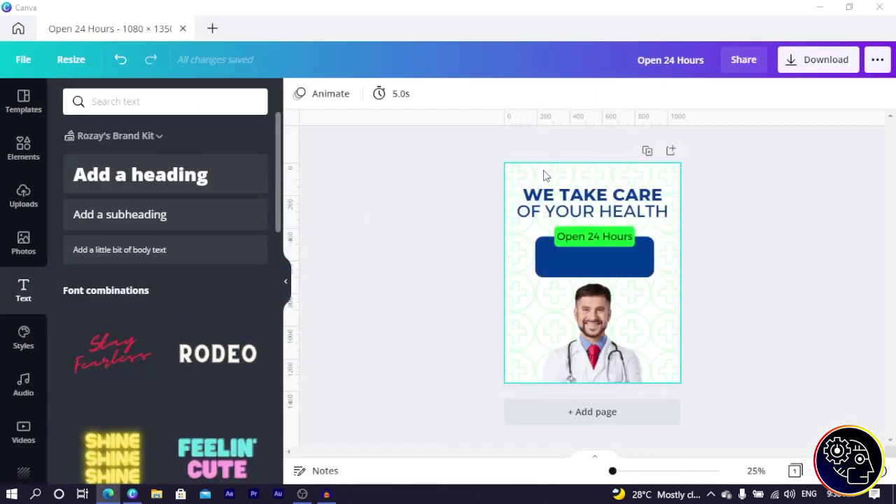
Step: Paste the Lorem ipsum text and delete everything after 'magna'
left_click(546, 175)
key("ctrl+v")
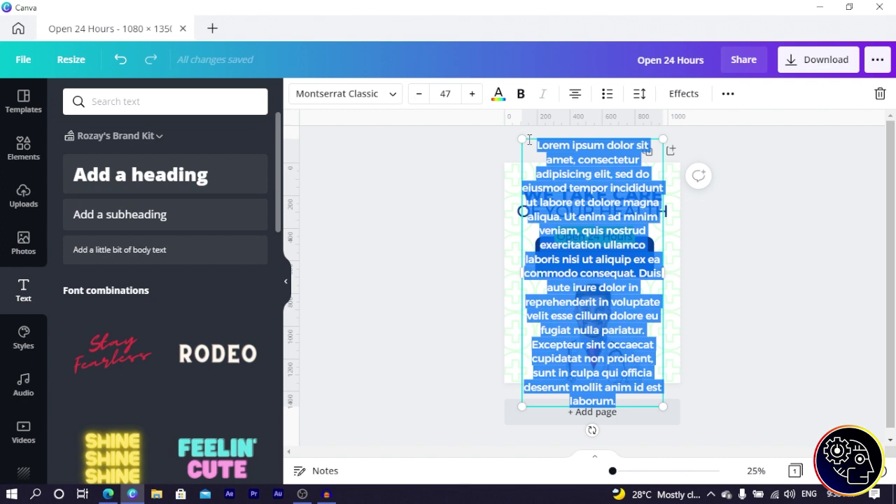
left_click_drag(522, 140, 575, 242)
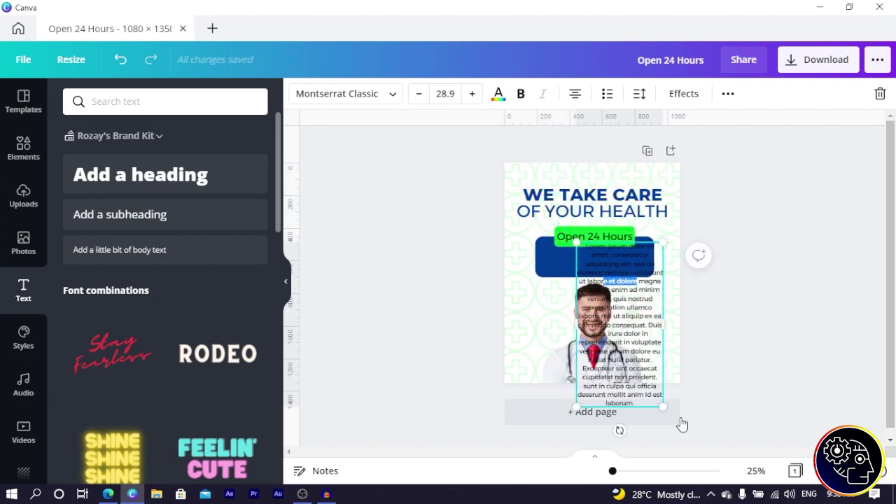
left_click_drag(640, 282, 648, 404)
key("BackSpace")
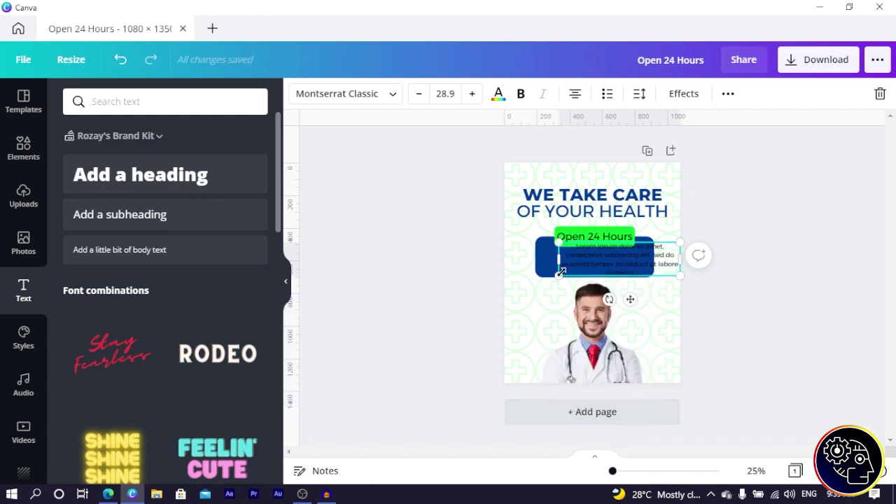
Step: Resize the paragraph to 26.1 and centre it inside the blue rectangle
left_click_drag(669, 249, 668, 245)
left_click_drag(621, 299, 609, 301)
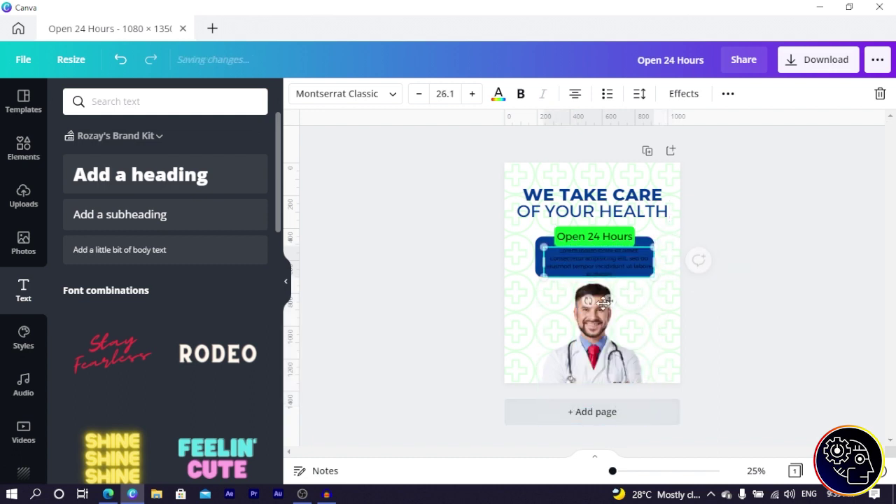
left_click_drag(620, 266, 593, 266)
left_click_drag(626, 258, 622, 257)
left_click_drag(582, 293, 603, 273)
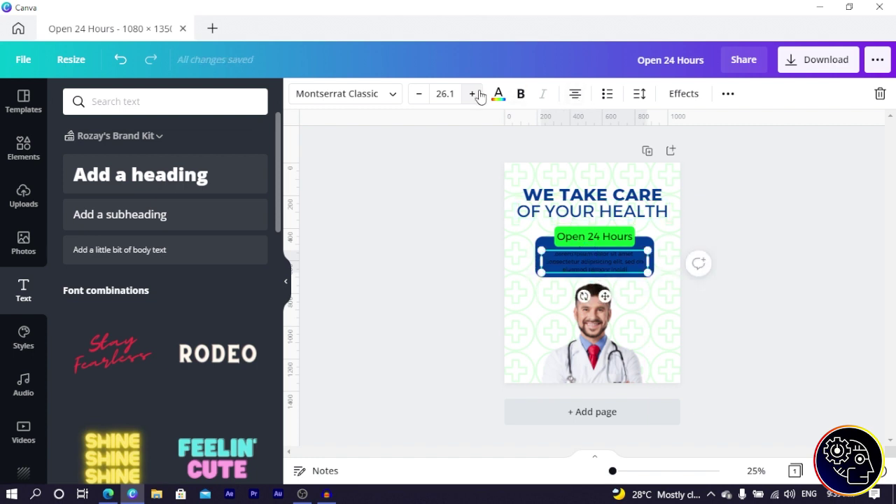
Step: Make the Lorem ipsum paragraph and the Open 24 Hours label white, and bold the label
left_click(498, 96)
left_click(223, 175)
left_click(380, 290)
left_click(594, 239)
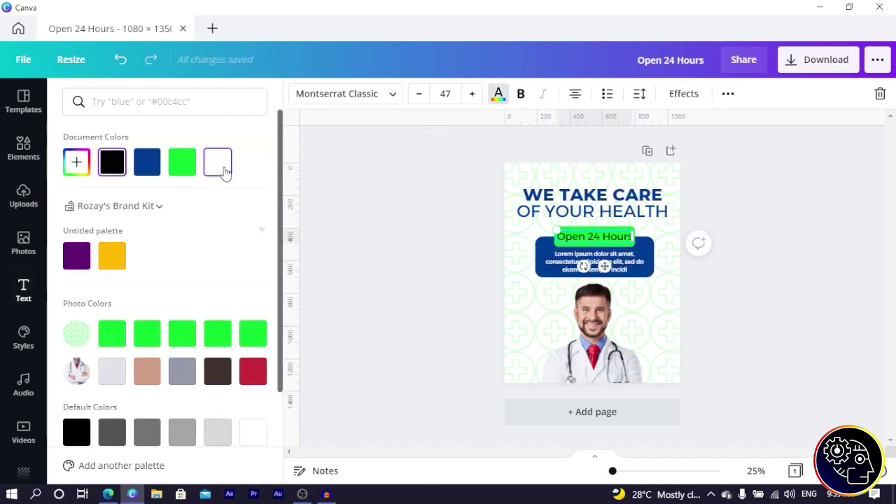
left_click(217, 162)
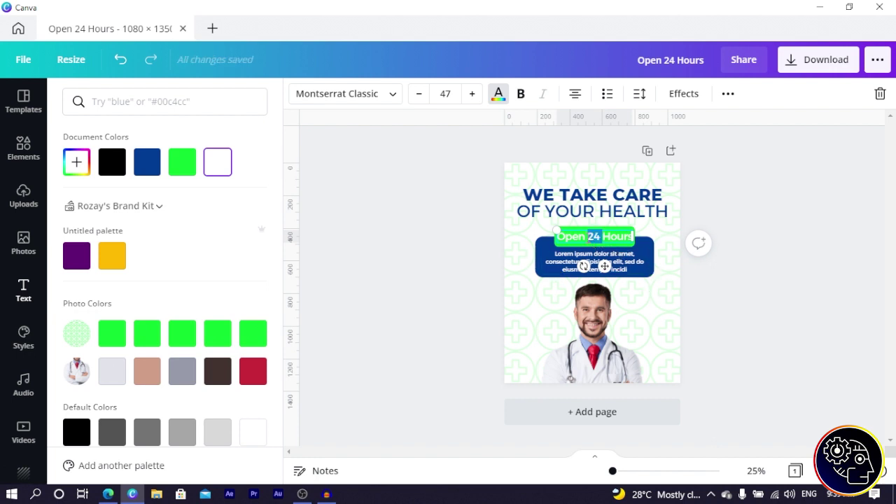
left_click_drag(633, 237, 631, 237)
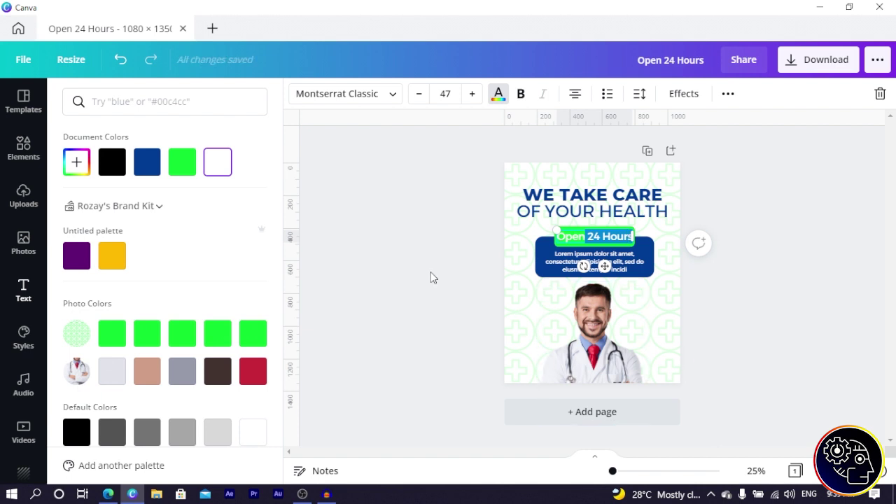
left_click(441, 235)
left_click(440, 232)
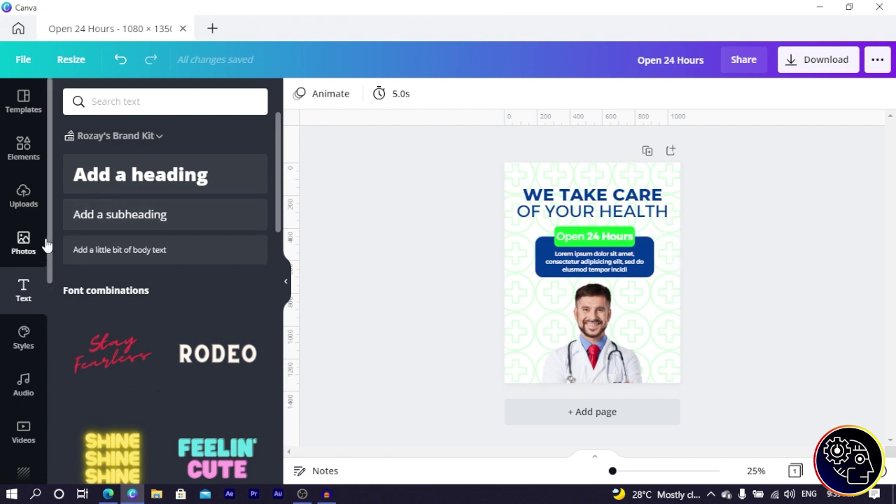
Step: Add a dark rounded-square outline element and stretch it around the body text
left_click(23, 147)
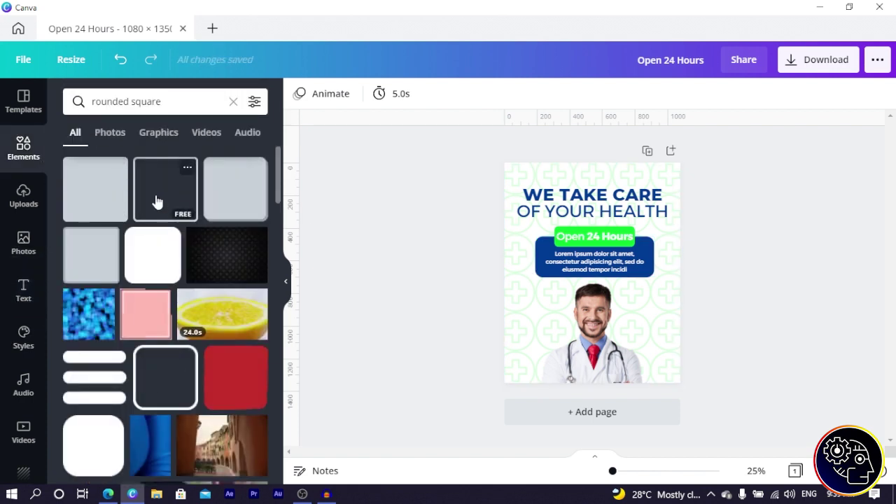
left_click(183, 101)
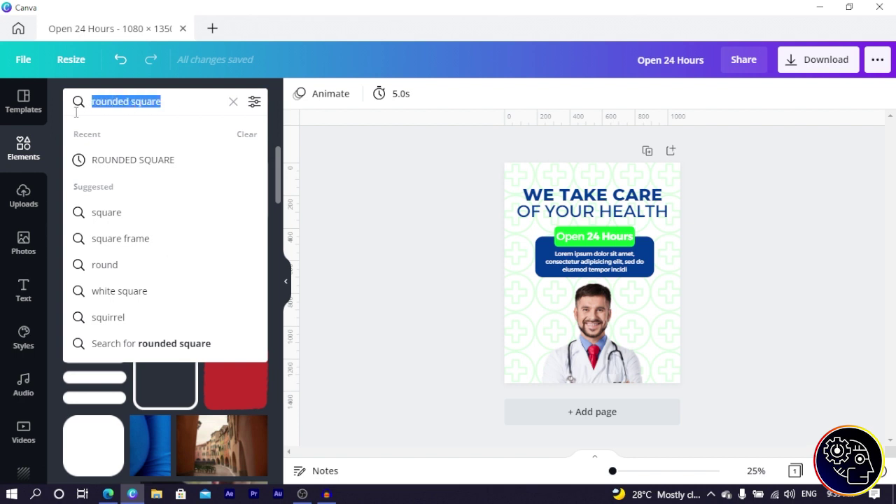
left_click(333, 177)
left_click(158, 199)
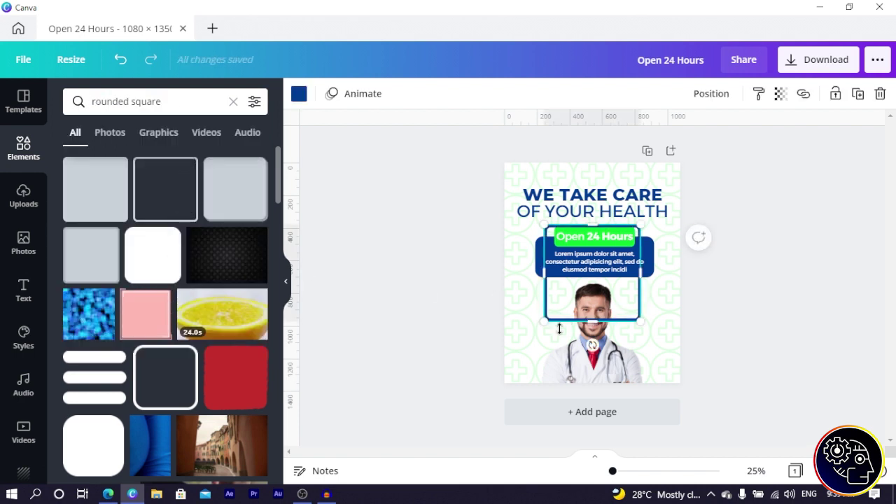
left_click_drag(541, 322, 540, 247)
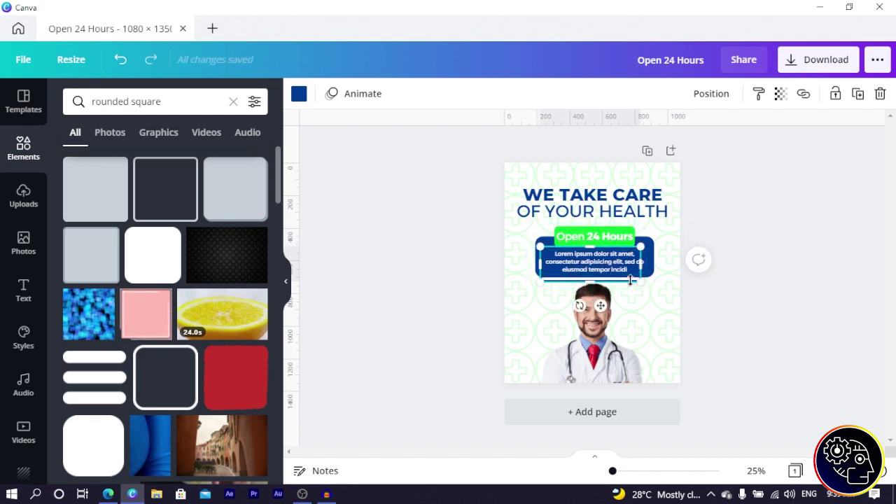
left_click_drag(641, 281, 658, 286)
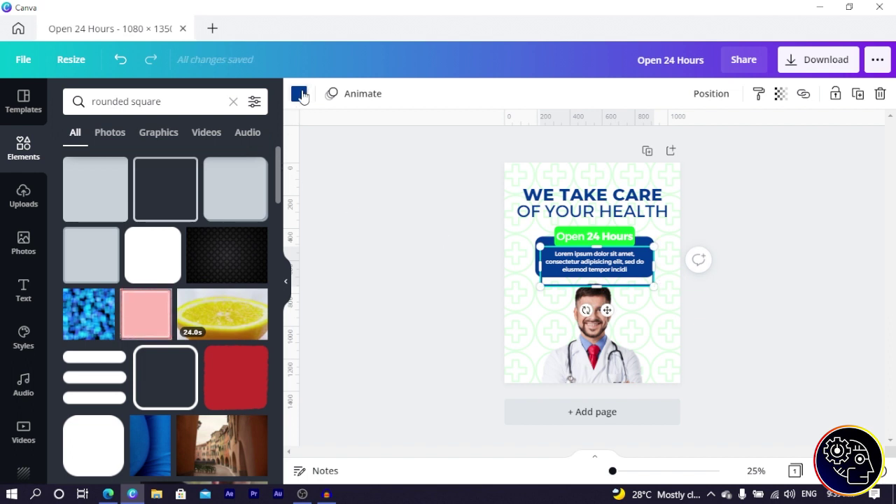
Step: Recolour the outline green and settle it slightly offset behind the blue info box
left_click(299, 93)
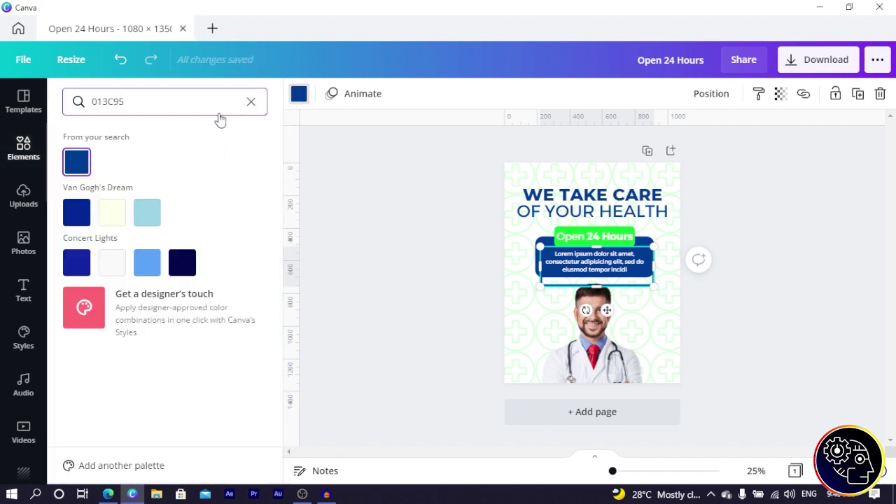
left_click(251, 101)
left_click(155, 170)
left_click_drag(536, 290, 541, 281)
left_click(540, 262)
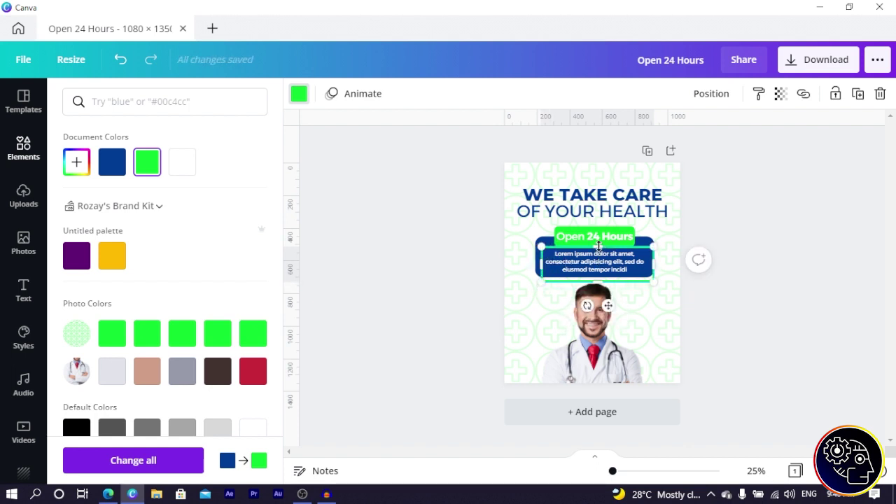
key("Escape")
left_click(650, 269)
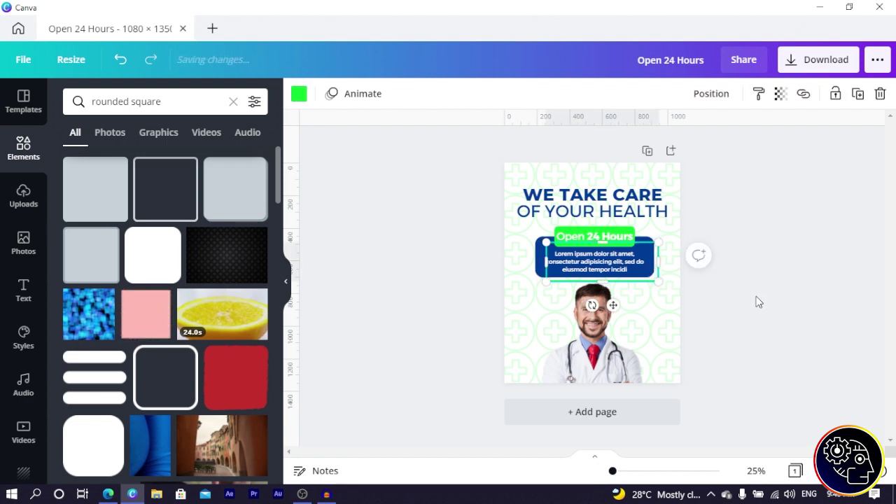
left_click(406, 306)
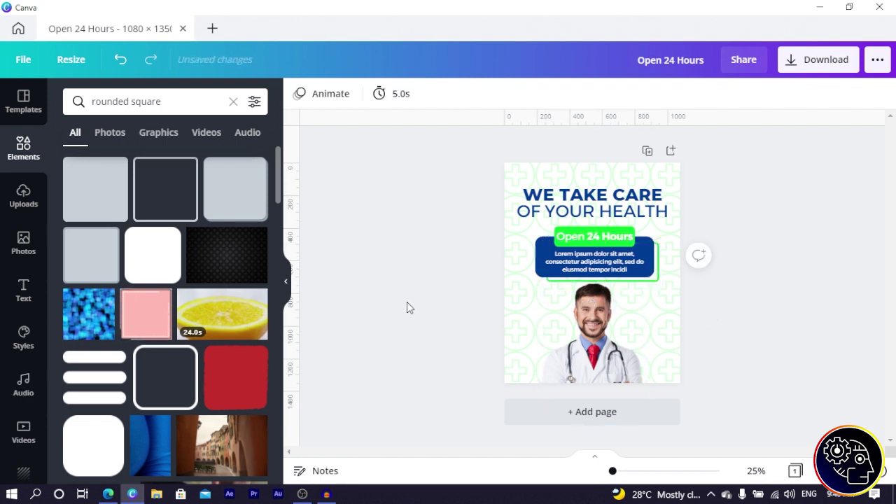
left_click(656, 282)
left_click_drag(546, 262, 542, 262)
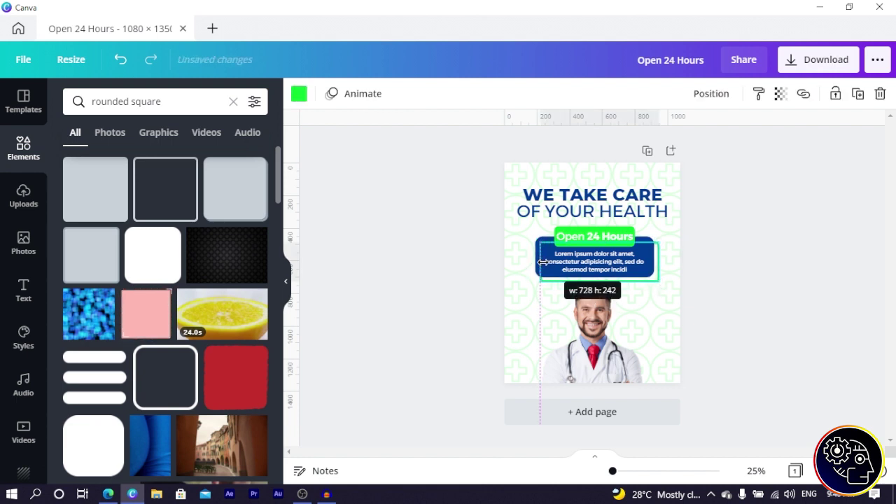
left_click(500, 287)
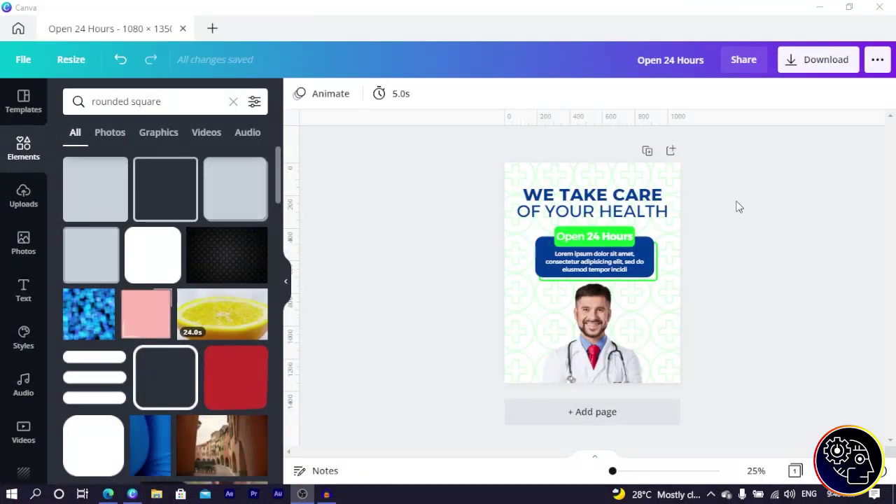
left_click(468, 199)
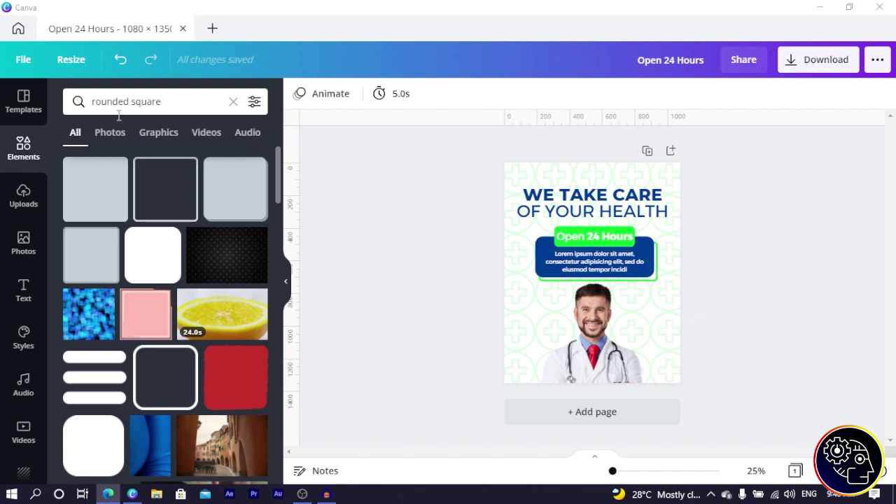
Step: Add a phone icon from a CALL element search and shrink it small
left_click(162, 112)
type("CALL")
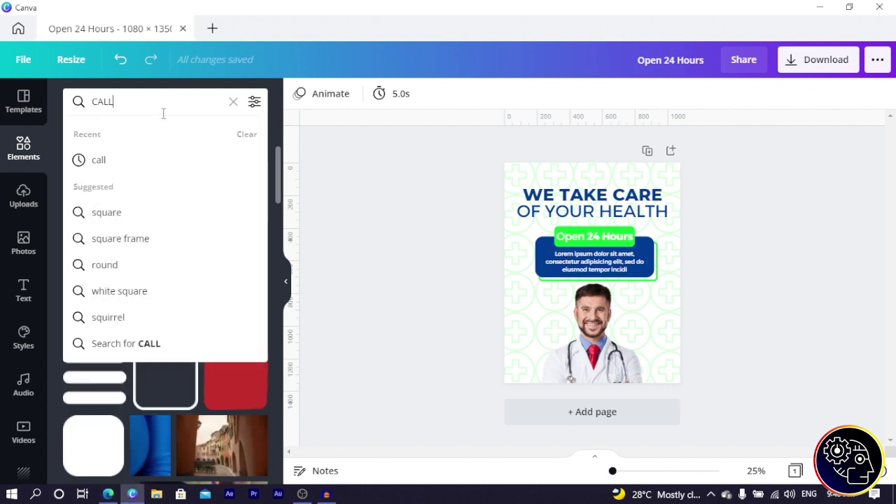
key("Return")
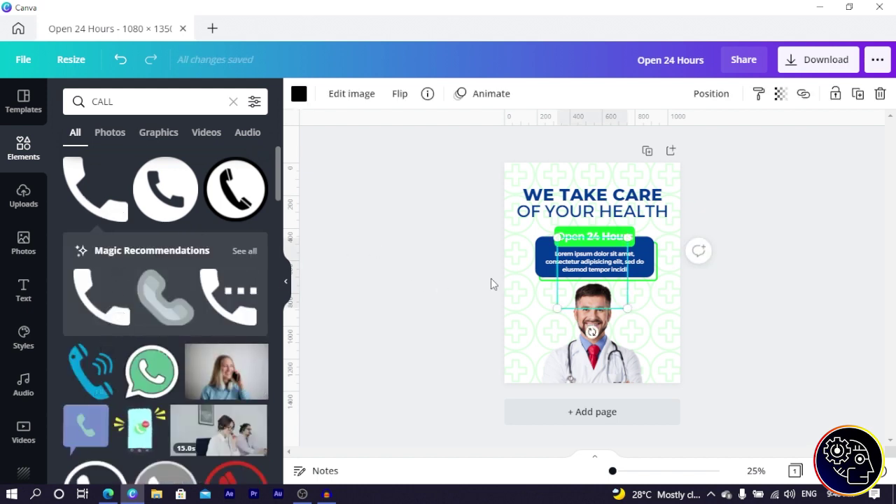
left_click_drag(628, 308, 528, 397)
Step: Alt-drag a copy of the green badge beside the phone icon and stretch it wider
left_click(620, 233)
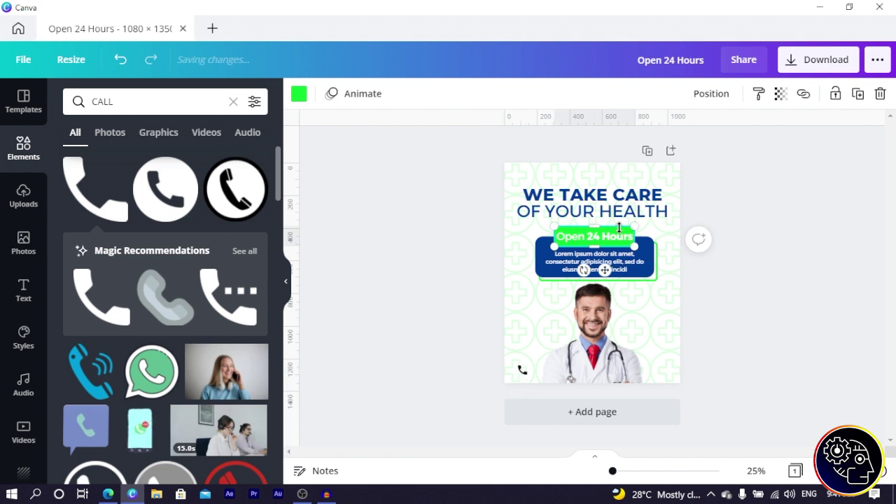
left_click_drag(620, 245, 583, 377)
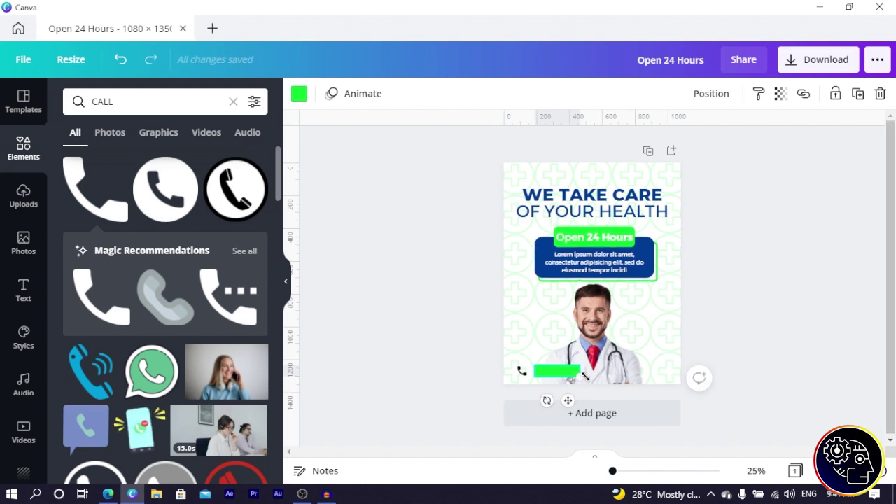
scroll(581, 375, "up", 5, "ctrl")
left_click_drag(550, 334, 607, 346)
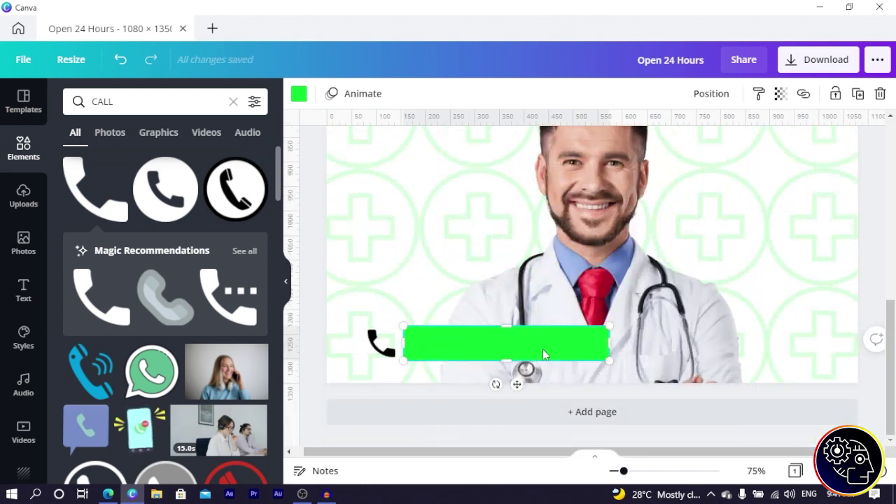
scroll(542, 349, "up", 8)
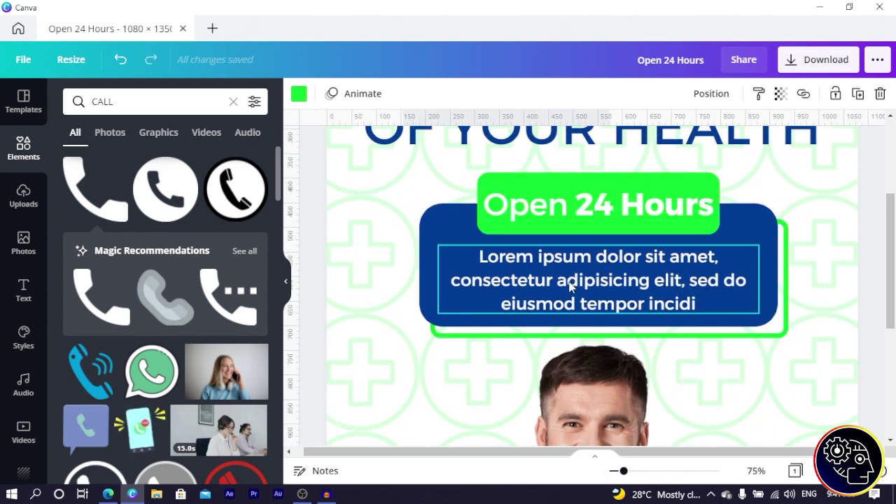
Step: Paste further green bar copies, then delete and undo the stray extras
left_click(571, 287)
scroll(570, 287, "down", 8)
left_click(487, 343)
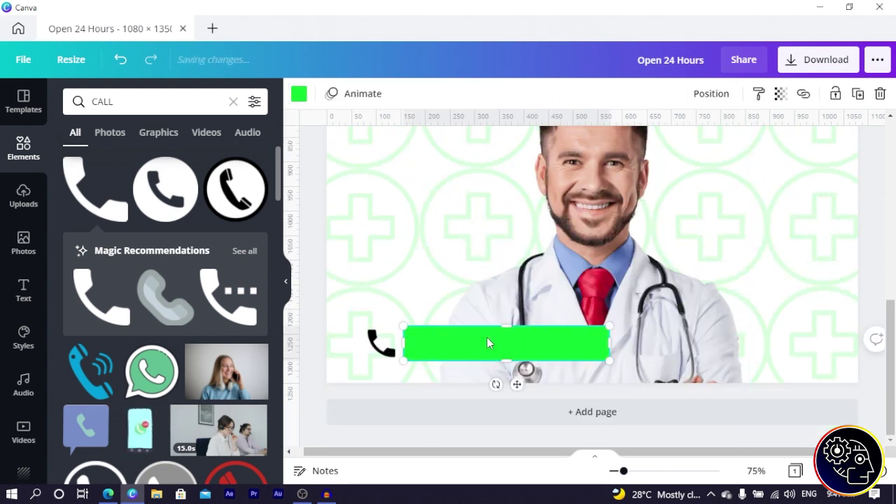
key("ctrl+v")
scroll(545, 310, "up", 5)
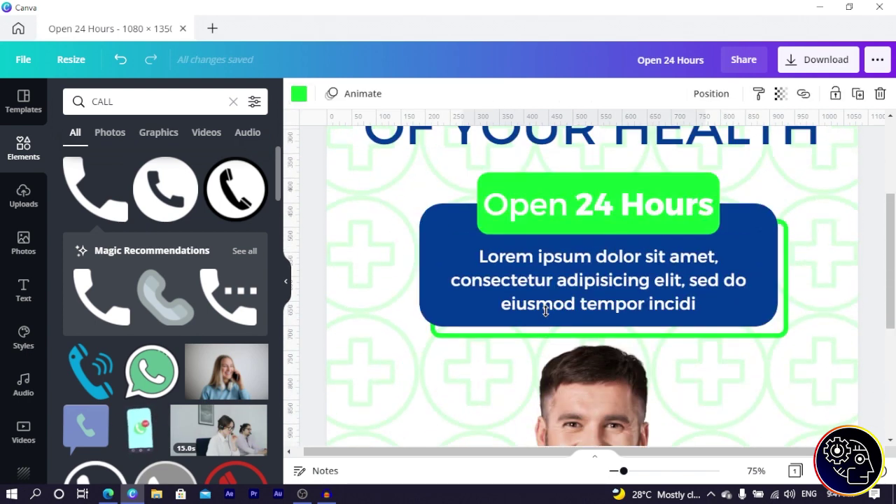
scroll(545, 311, "down", 5)
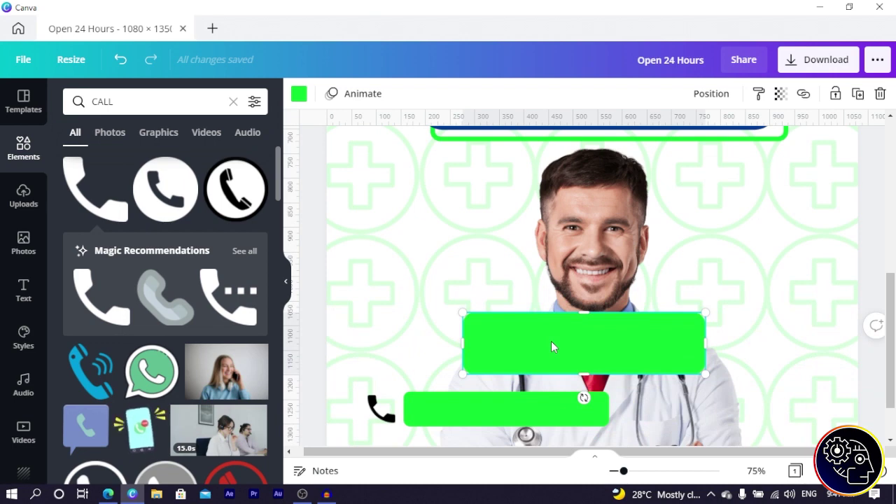
key("Delete")
scroll(551, 341, "up", 5)
left_click(548, 348)
key("ctrl+v")
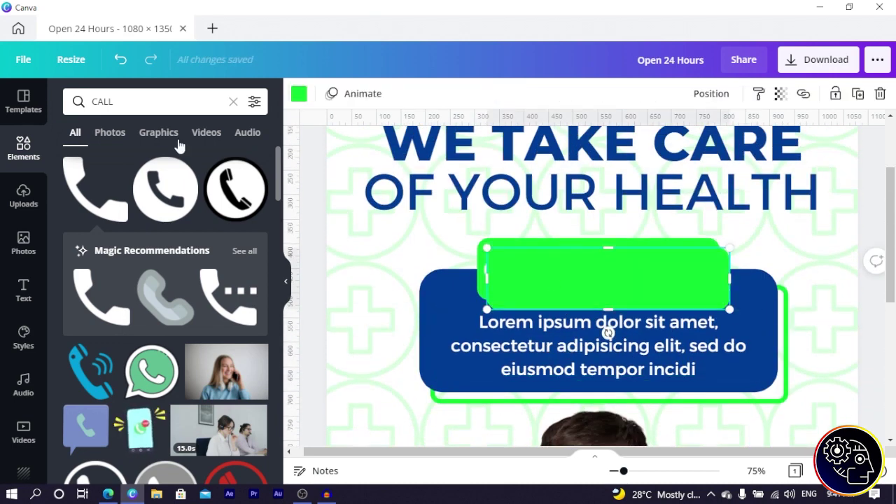
left_click(120, 59)
Step: Duplicate the Lorem ipsum text box, drag it onto the green bar, and type the clinic's phone number
left_click(550, 343)
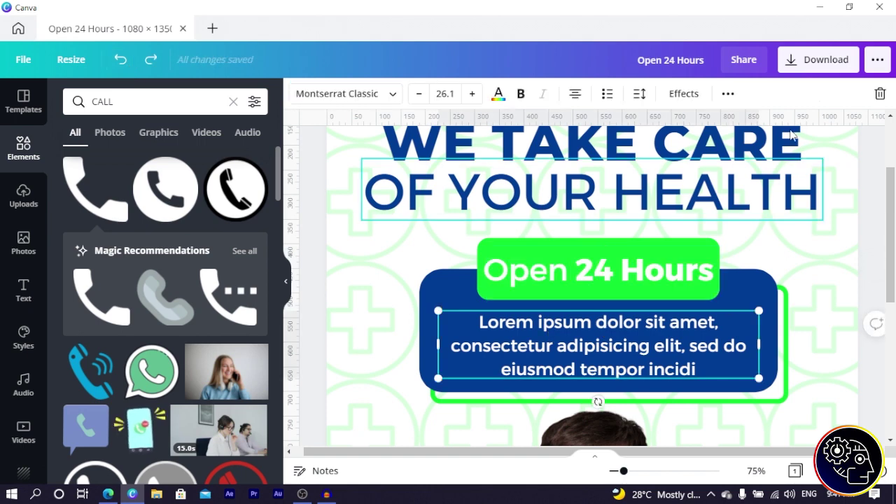
left_click(727, 95)
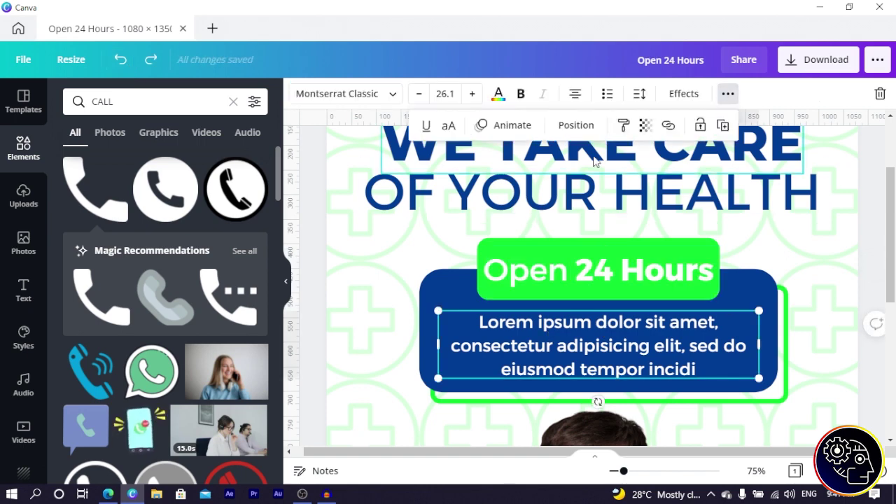
left_click(722, 130)
scroll(592, 163, "down", 5)
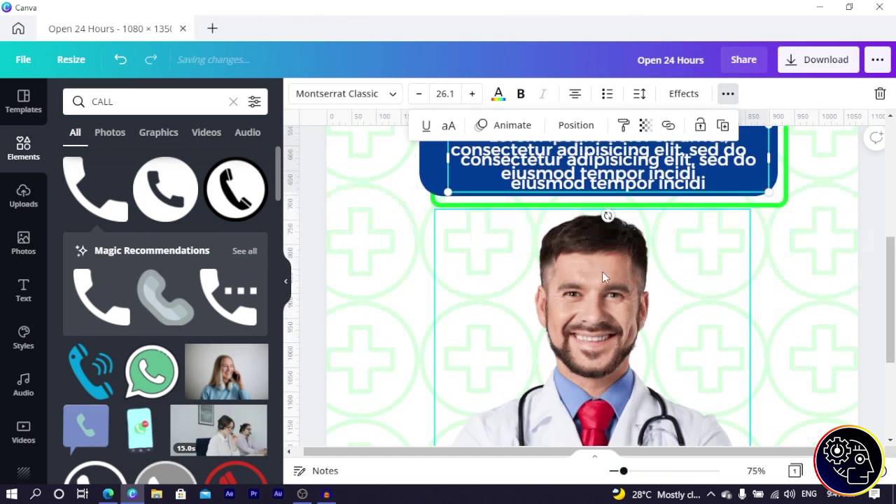
left_click_drag(591, 163, 511, 351)
double_click(511, 346)
key("BackSpace")
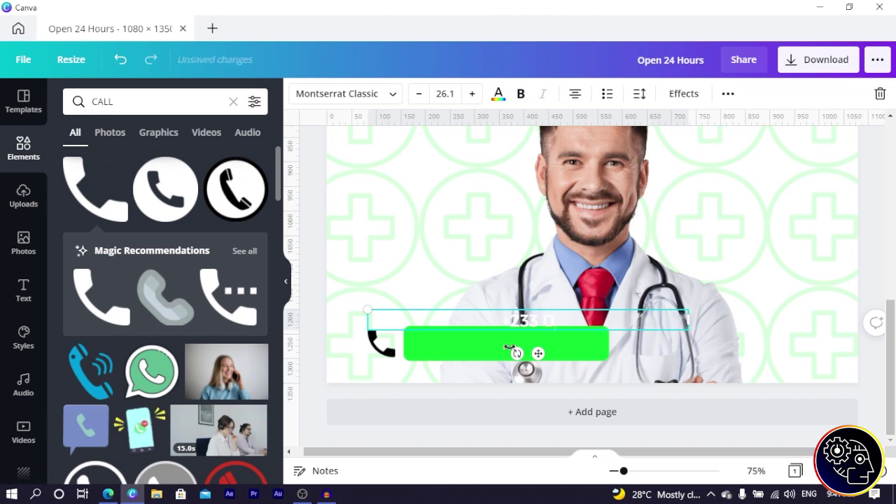
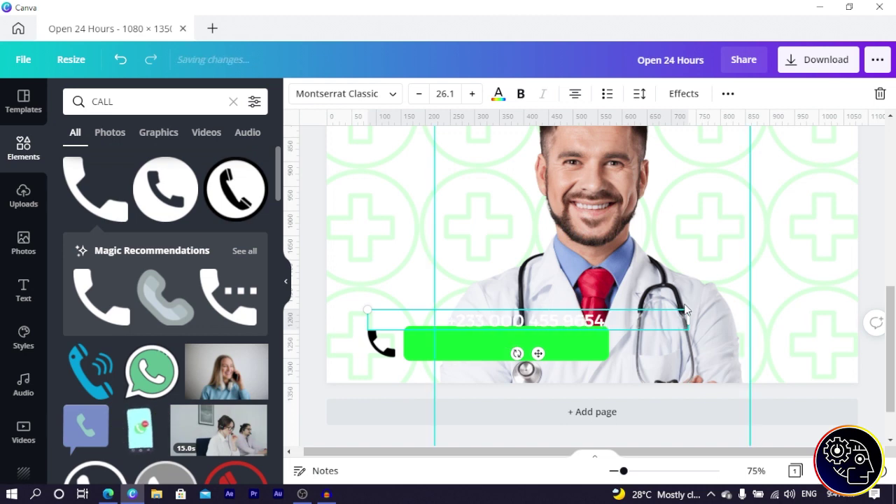
Step: Narrow the number box, settle it on the green bar, and shorten the bar to fit
left_click_drag(691, 320, 526, 334)
left_click_drag(457, 353, 502, 378)
left_click(603, 344)
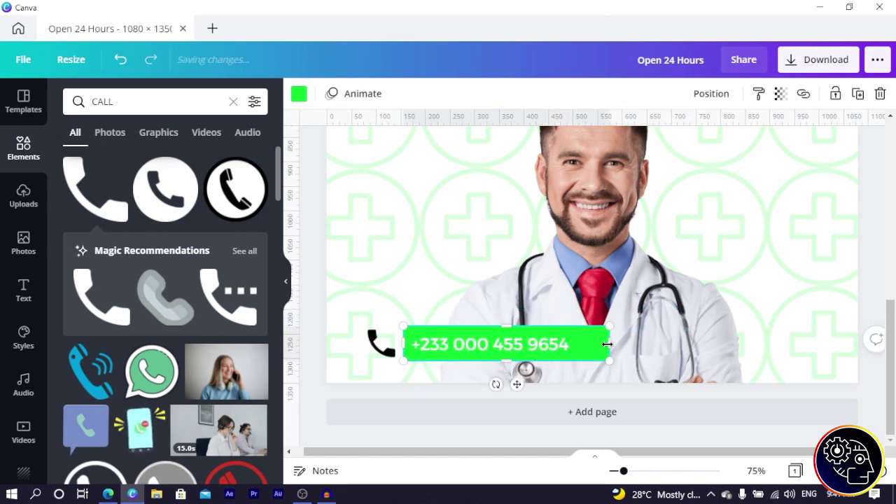
left_click_drag(594, 345, 573, 343)
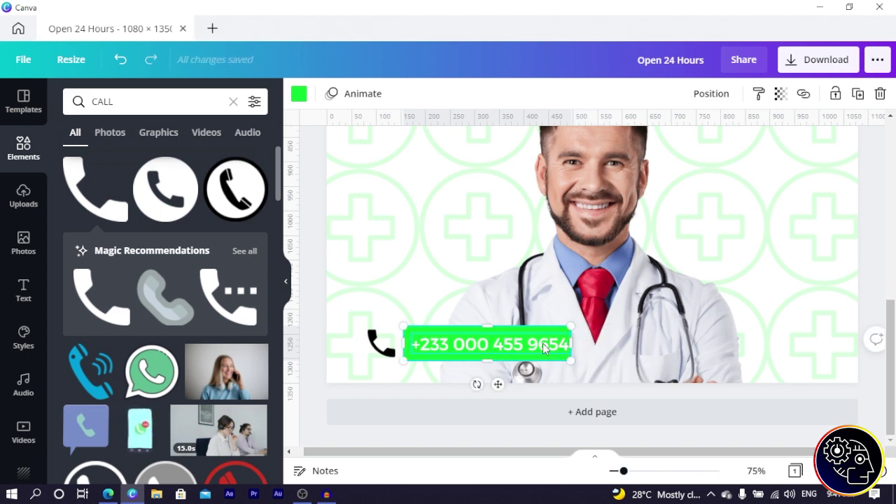
left_click(543, 344)
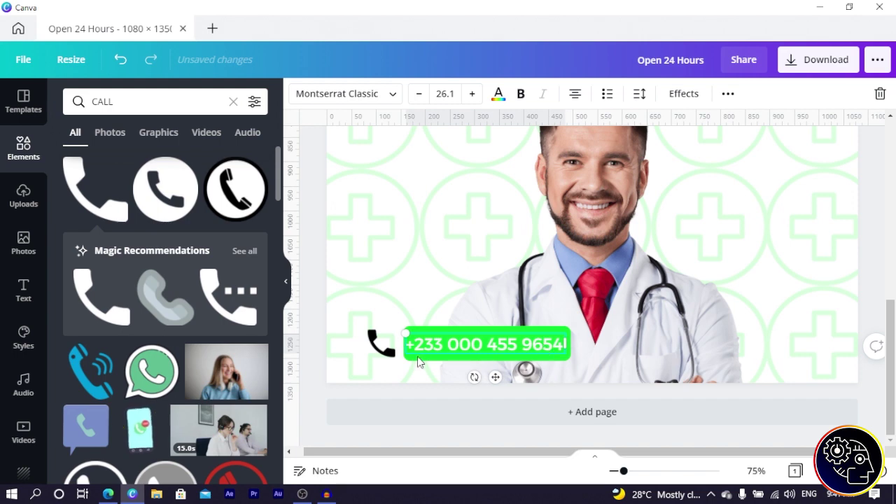
left_click(380, 348)
Step: Recolour the phone icon with the bright green document colour and zoom out to 50%
left_click(298, 94)
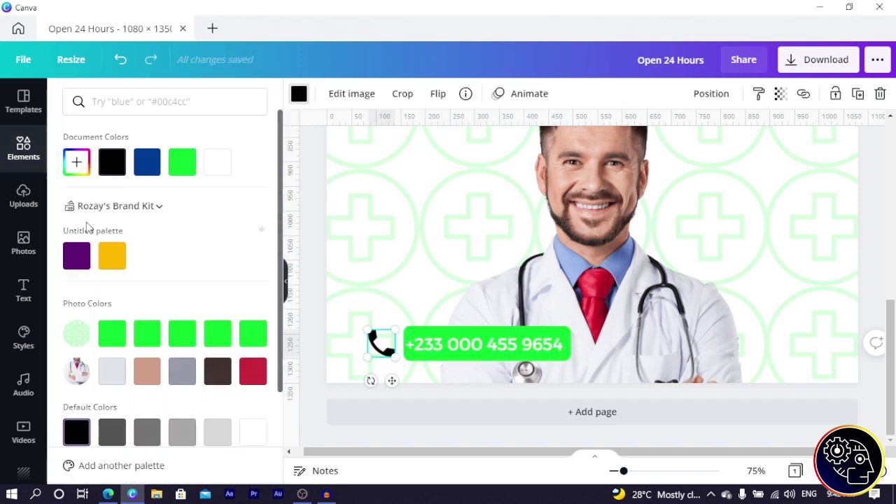
left_click(182, 162)
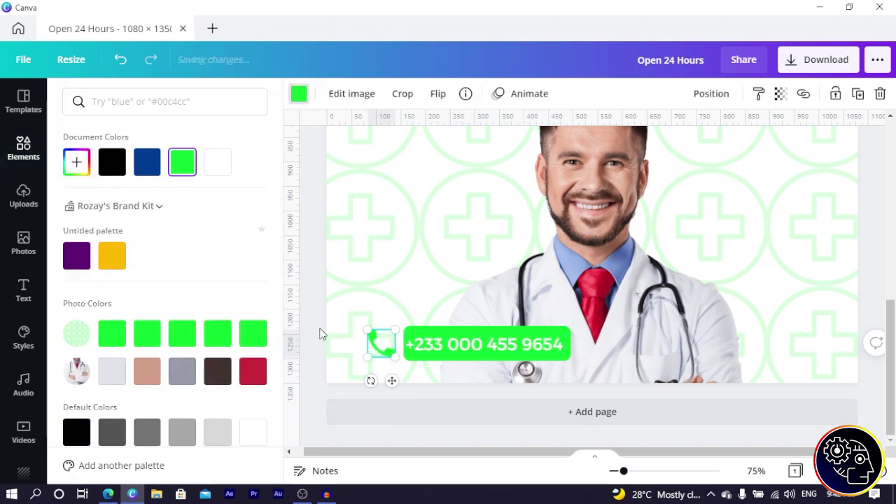
key("Escape")
key("ctrl+minus")
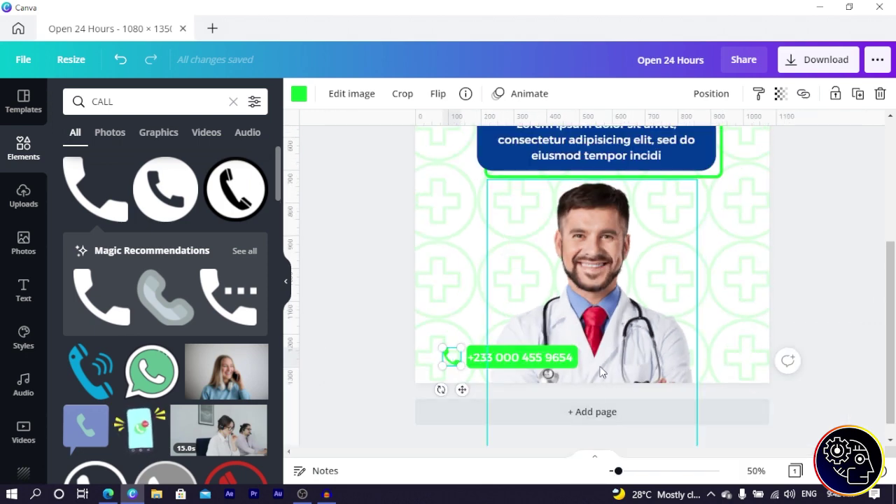
left_click(152, 105)
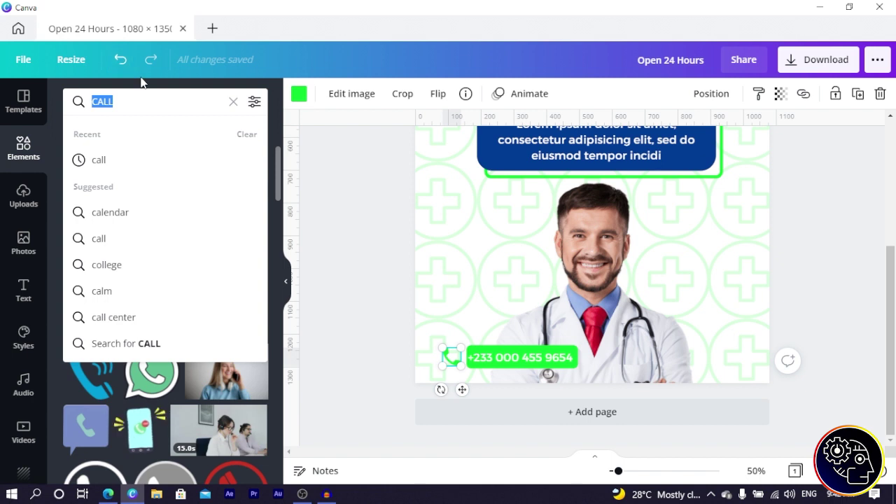
Step: Search Elements for FACEBOOK and add a Facebook icon to the poster
type("FACEBOOK")
key("Return")
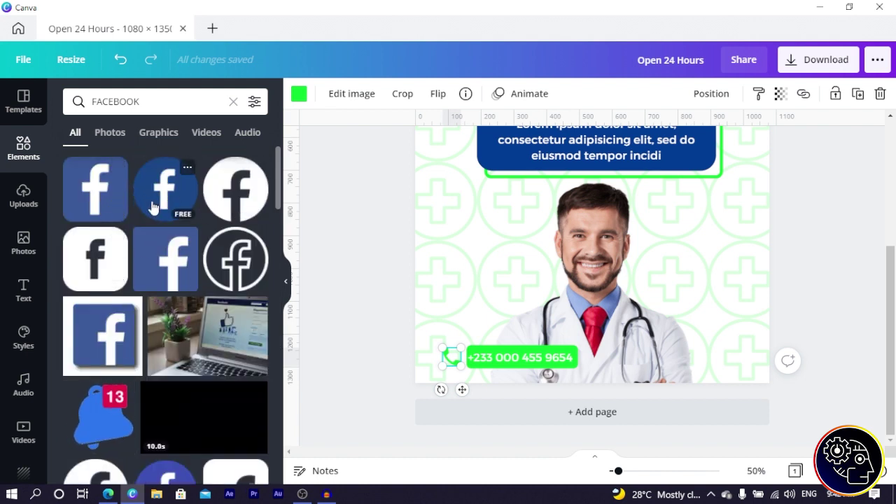
scroll(156, 224, "down", 3)
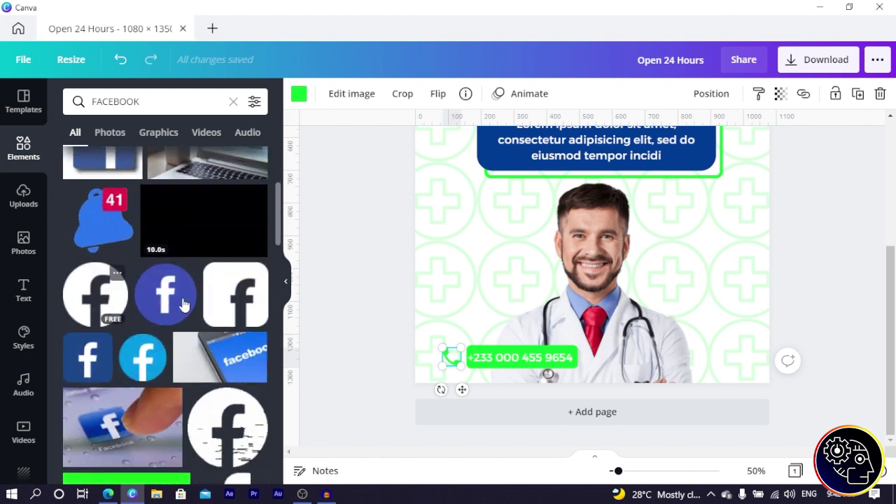
left_click(119, 297)
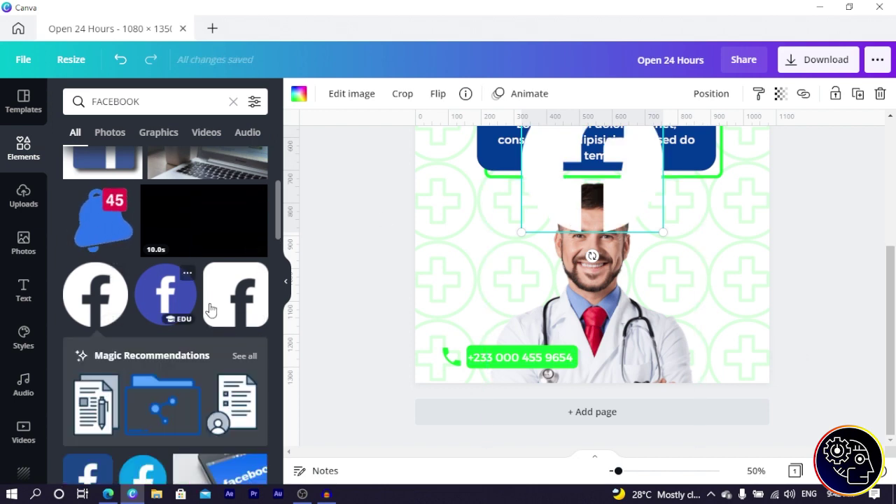
scroll(236, 264, "up", 3)
Step: Search for INSTAGRAM and put an Instagram icon into the frame
left_click(173, 109)
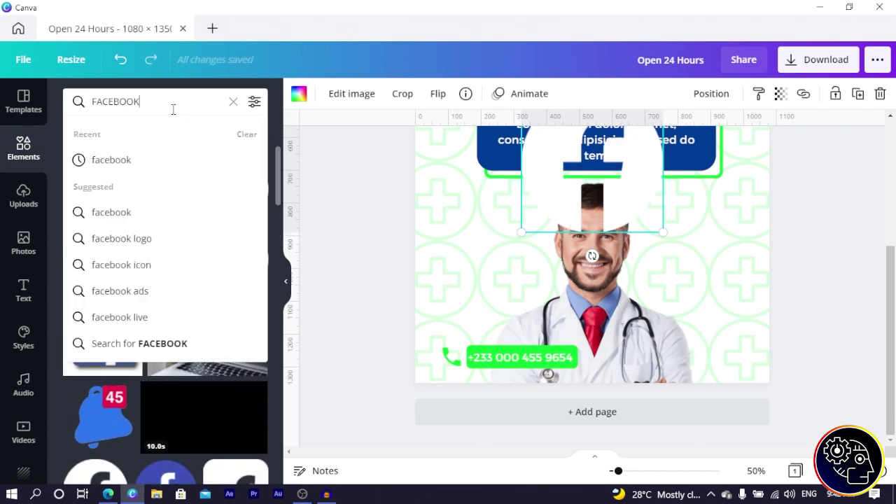
key("ctrl+a")
type("INSTAGRAM")
key("Return")
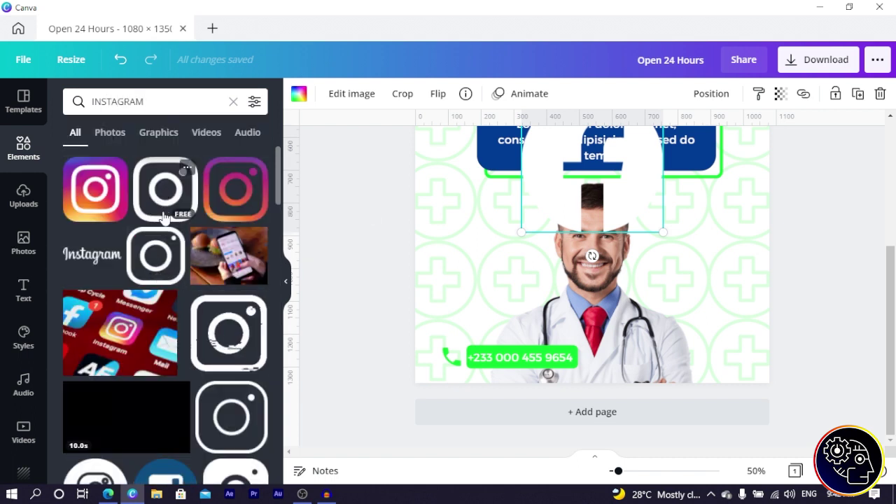
scroll(163, 210, "down", 1)
scroll(163, 203, "up", 1)
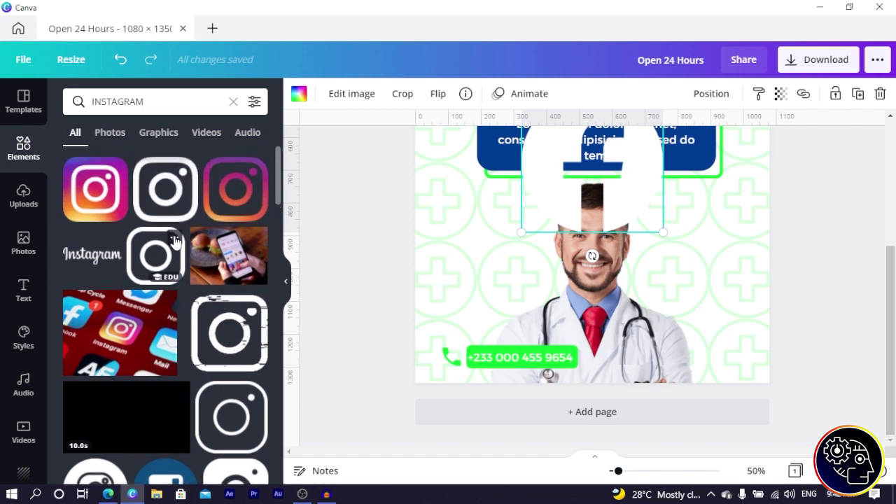
left_click(163, 198)
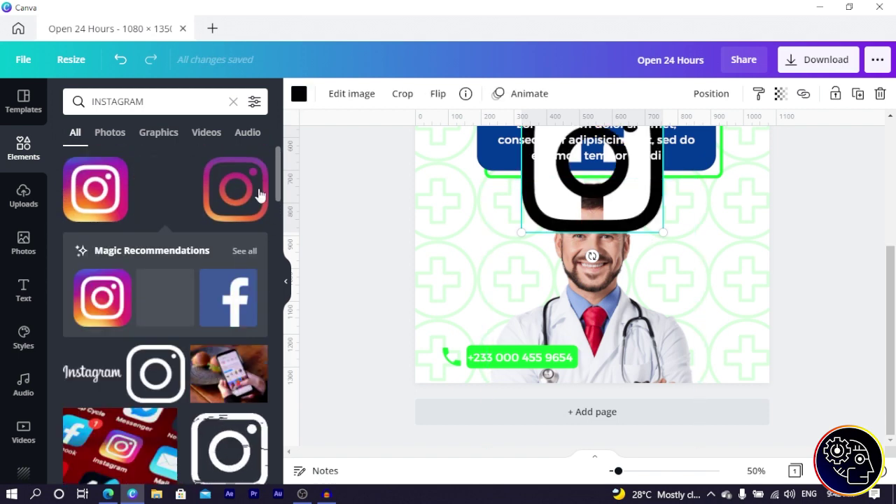
Step: Add the blue Twitter bird icon at the bottom right, sized to 188 by 188
left_click(188, 102)
double_click(189, 103)
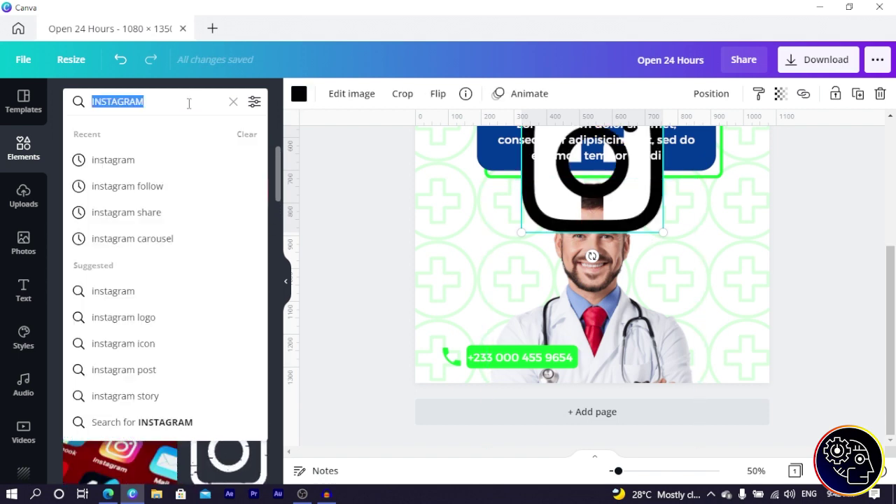
type("TWIT")
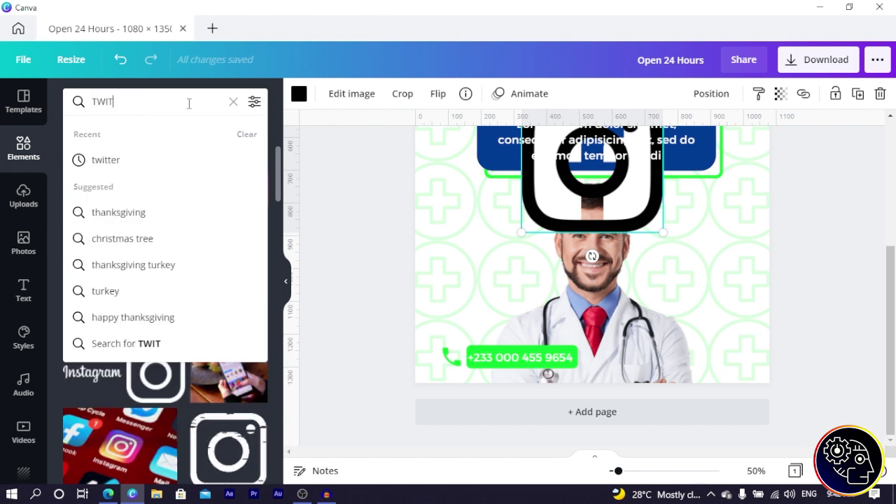
type("TER")
key("Return")
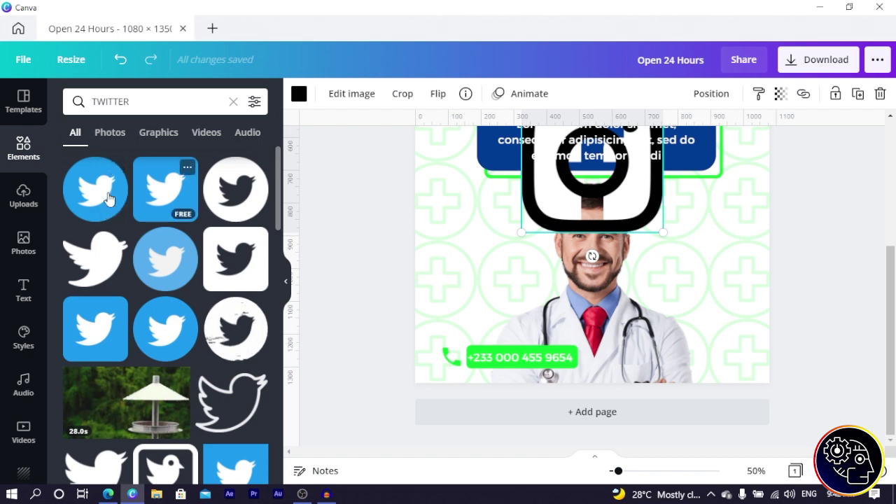
left_click(82, 205)
left_click_drag(626, 224, 620, 217)
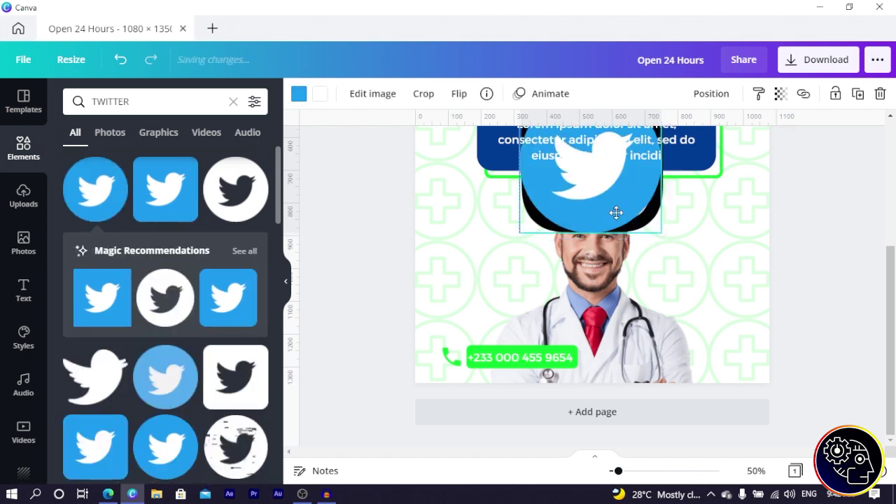
left_click_drag(440, 201, 670, 283)
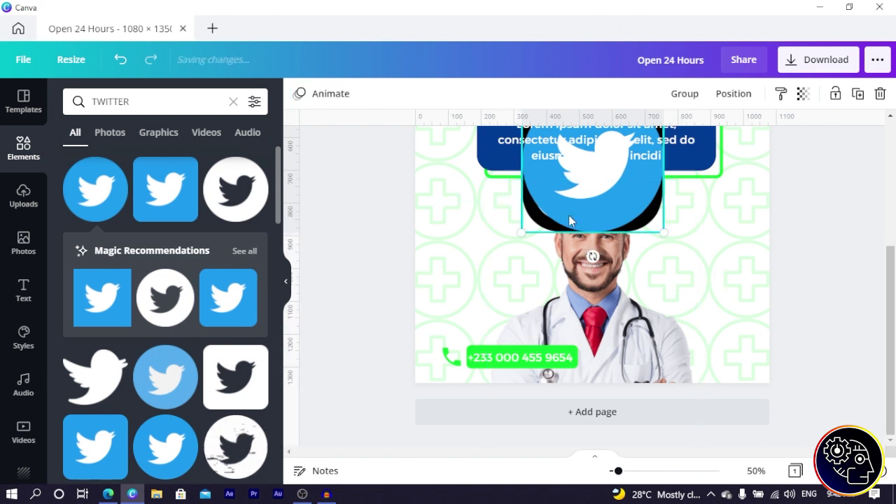
left_click_drag(548, 204, 647, 271)
left_click_drag(620, 194, 746, 364)
scroll(746, 364, "up", 3)
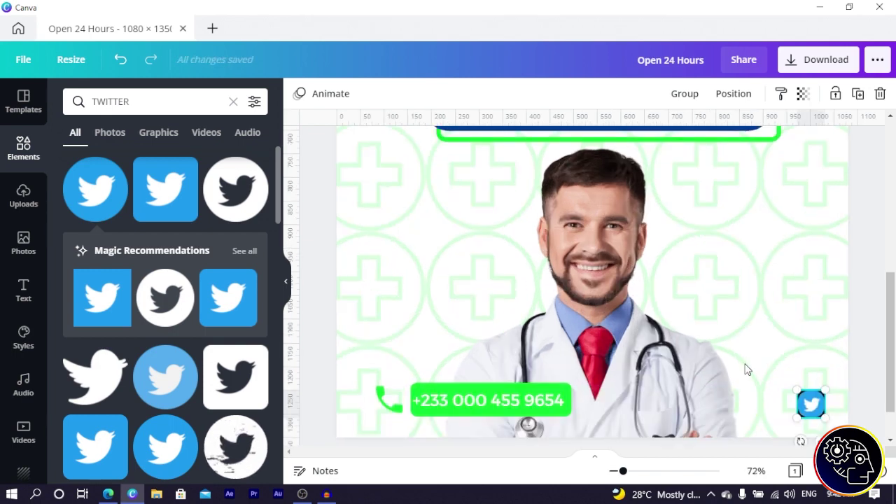
scroll(746, 366, "down", 1)
Step: Tuck the Twitter icon into the corner and recolour Facebook, Twitter and Instagram icons dark blue
left_click_drag(796, 332, 755, 340)
left_click(809, 343)
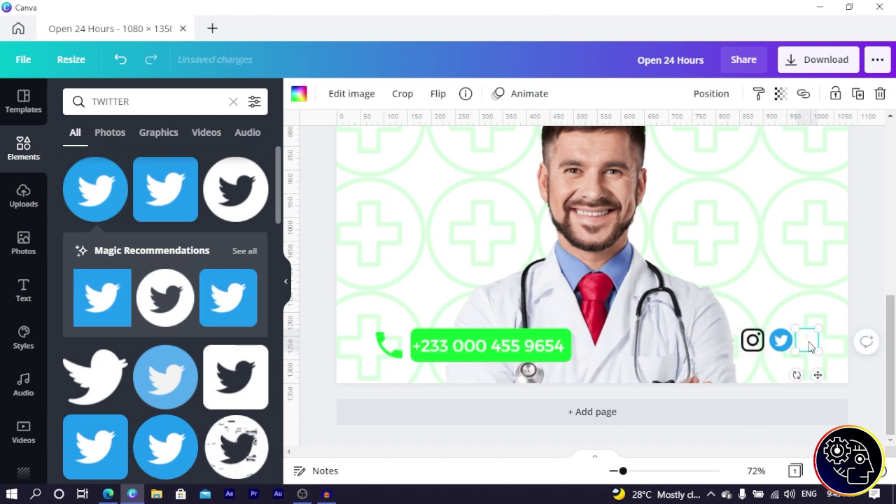
left_click(299, 95)
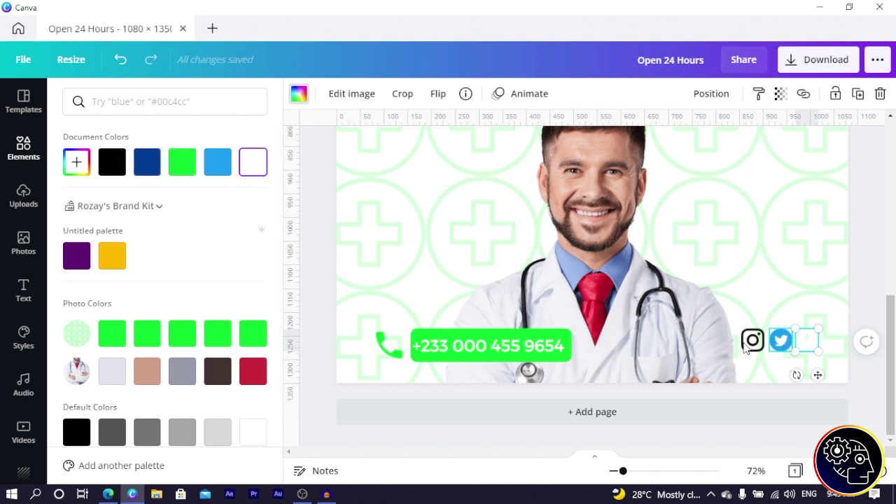
left_click(147, 163)
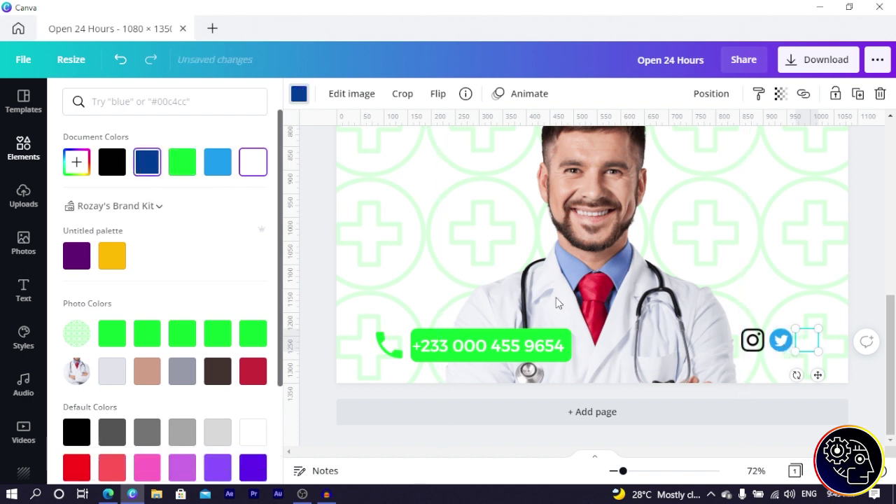
left_click(783, 343)
left_click(145, 170)
left_click(753, 340)
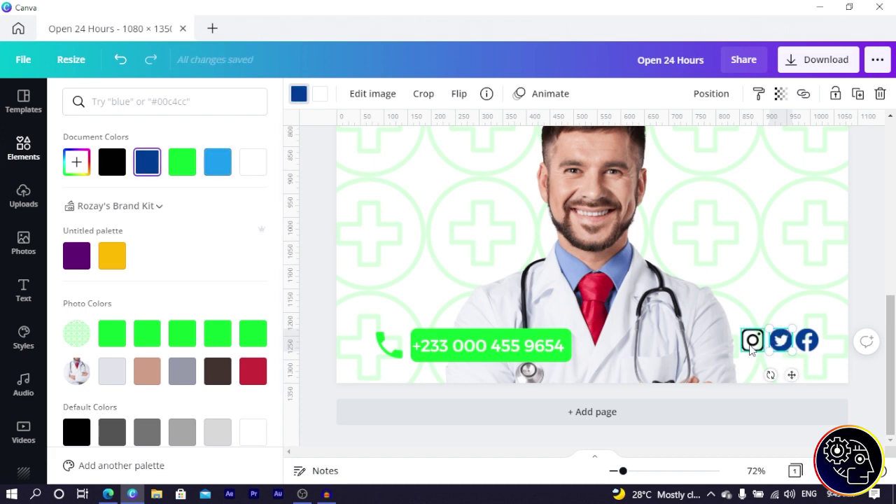
left_click(160, 172)
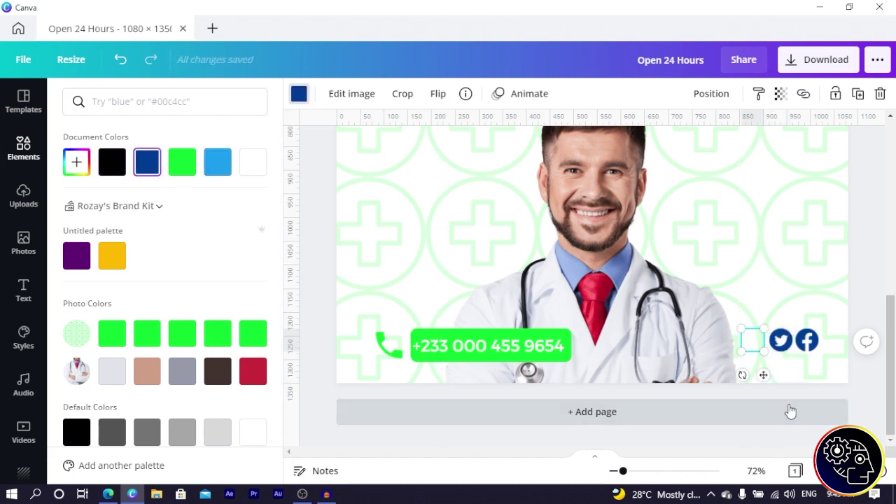
Step: Select all three social icons and shift the row slightly right and down
key("ctrl+minus")
left_click(741, 357)
left_click(721, 354, "shift")
left_click(699, 350, "shift")
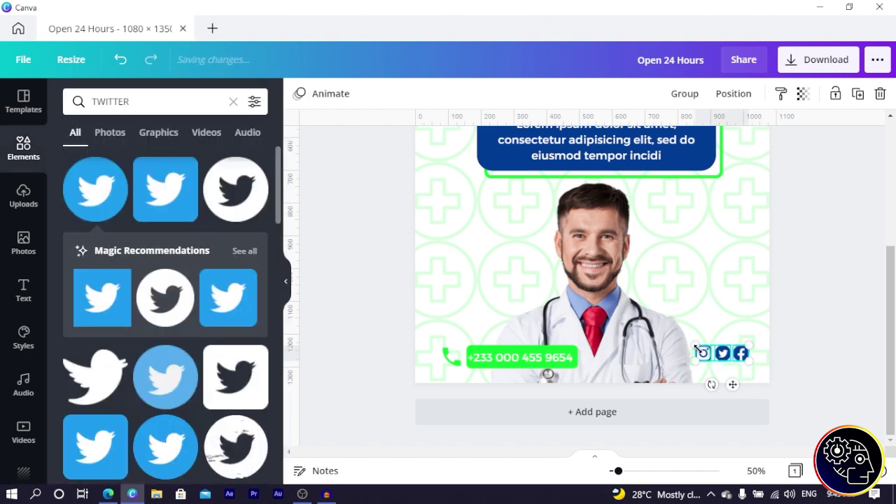
left_click_drag(706, 359, 708, 357)
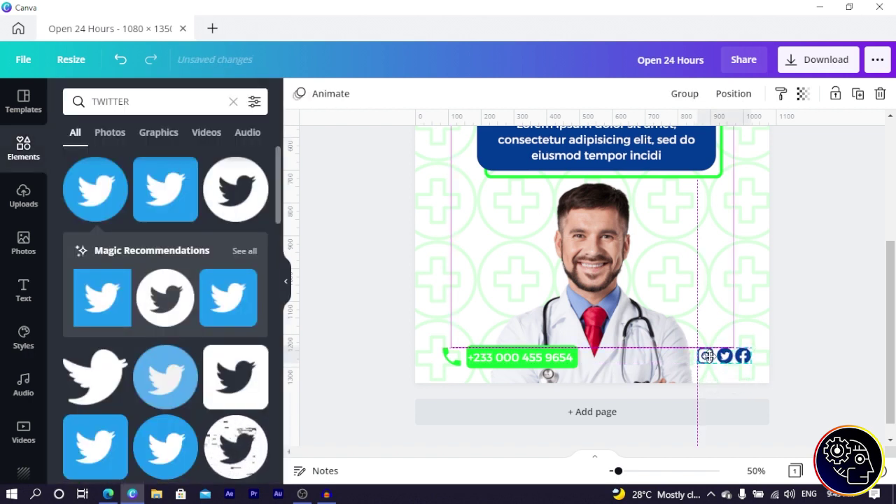
Step: Undo an accidental move of the OF YOUR HEALTH heading, restoring the Open 24 Hours text
scroll(540, 353, "up", 4)
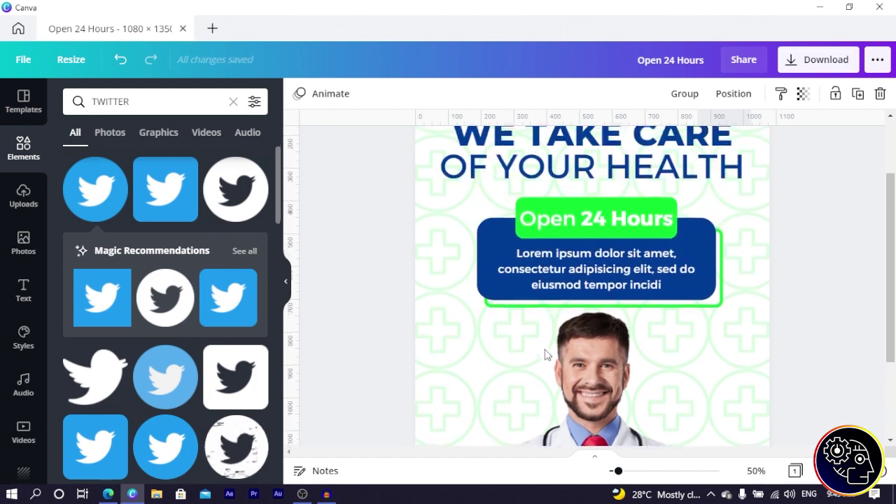
left_click(609, 183)
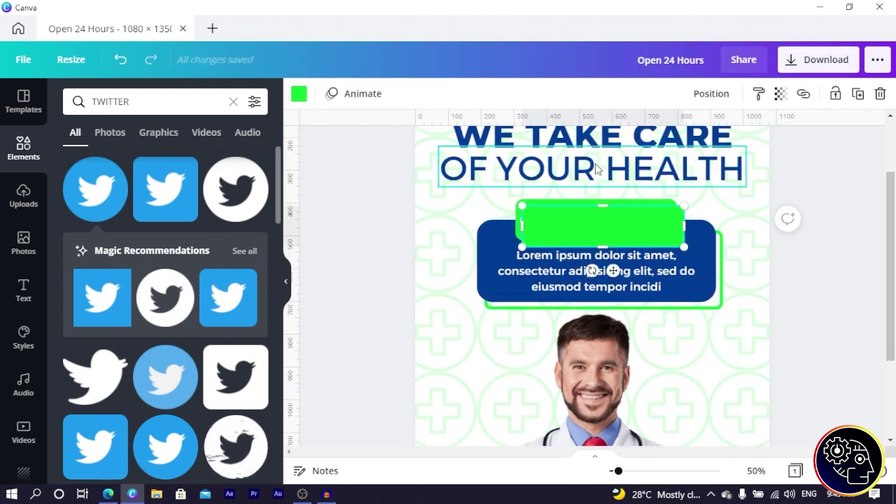
left_click_drag(597, 166, 597, 175)
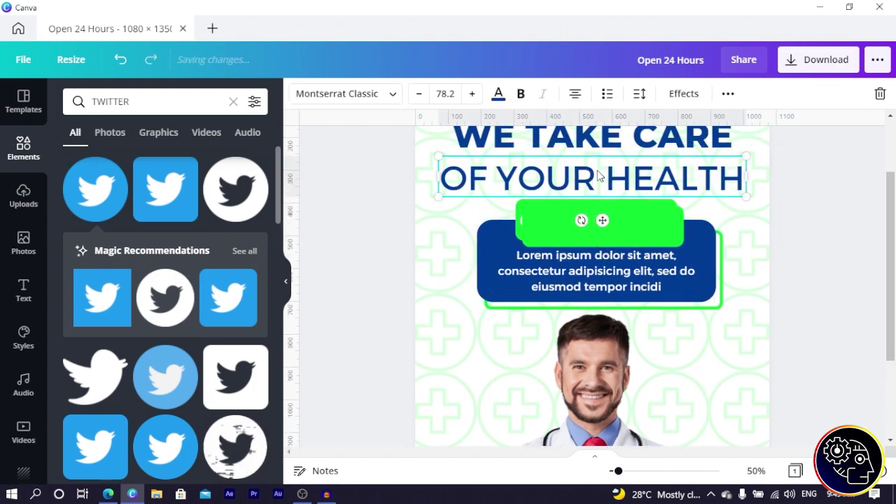
left_click(121, 60)
left_click(123, 61)
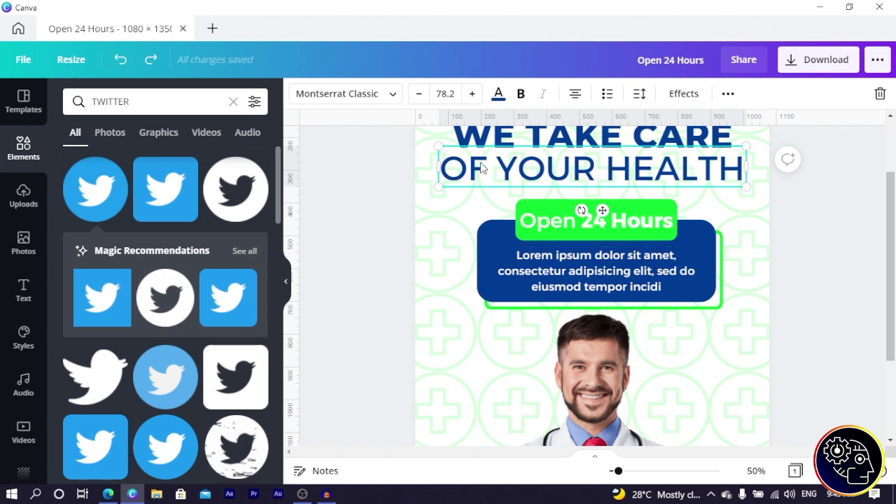
Step: Duplicate the OF YOUR HEALTH heading above the icons and retype it as 'Follow Us' on one line
left_click(728, 93)
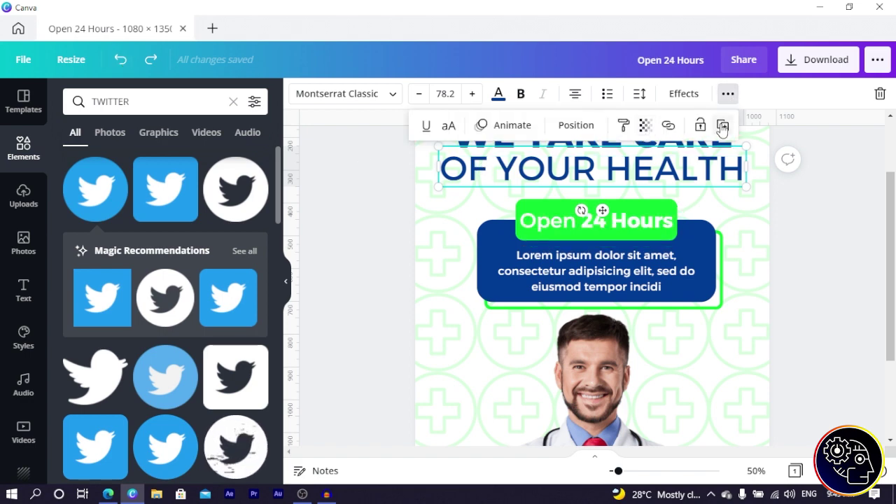
left_click(722, 128)
mouse_move(656, 181)
left_mouse_down()
mouse_move(652, 172)
mouse_move(669, 297)
mouse_move(649, 289)
mouse_move(637, 313)
left_mouse_up()
double_click(632, 322)
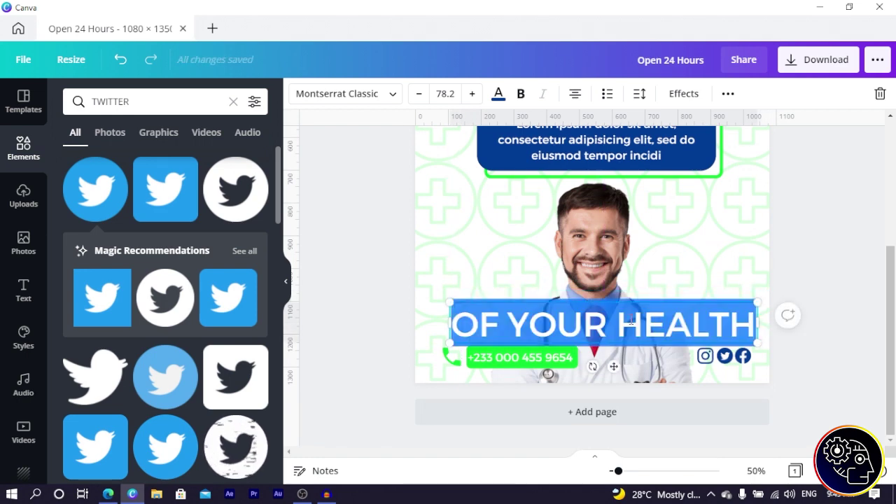
key("BackSpace")
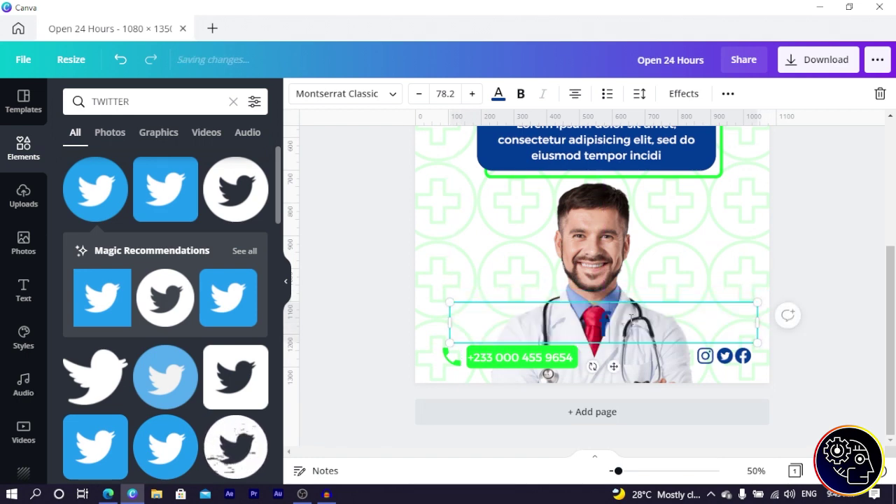
type("Follow Us")
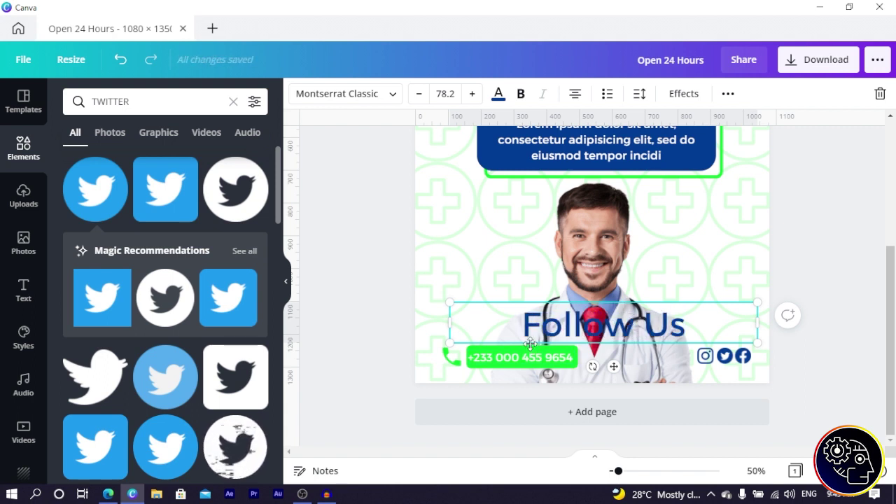
left_click_drag(484, 330, 700, 338)
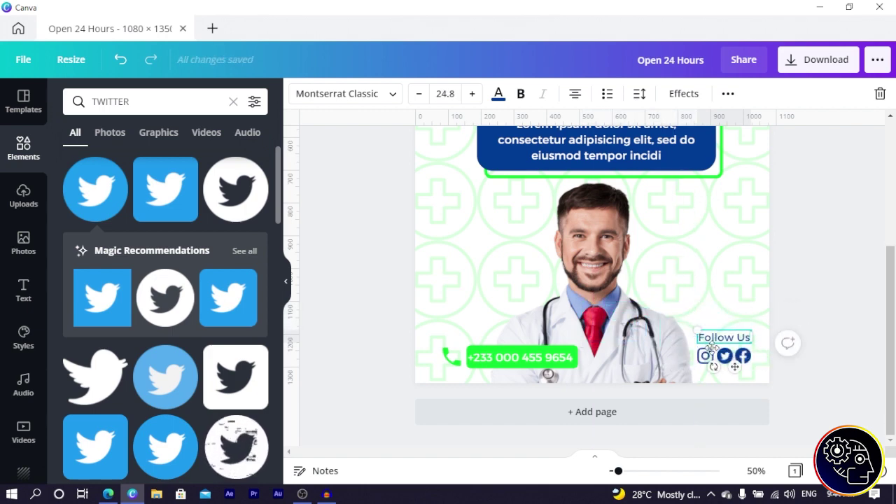
Step: Select Follow Us with the social icons, nudge the group into place, and shrink it slightly
left_click(831, 318)
left_click(762, 333)
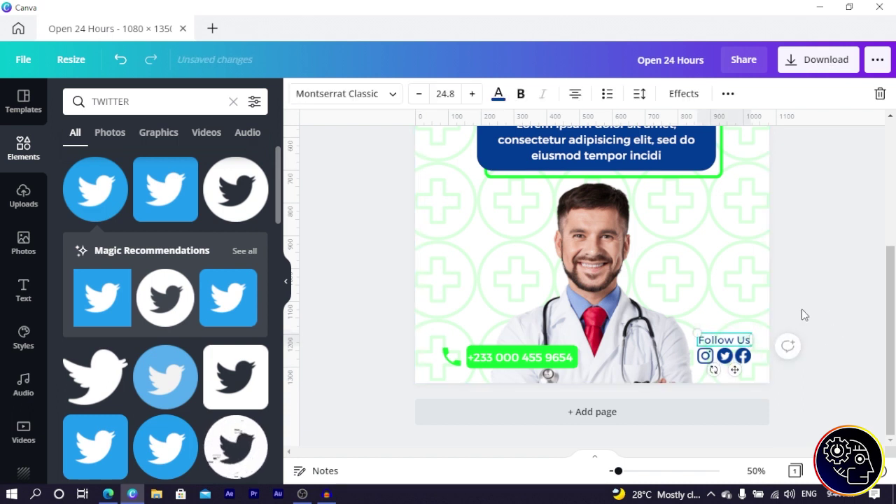
left_click_drag(797, 313, 709, 367)
left_click(724, 353, "shift")
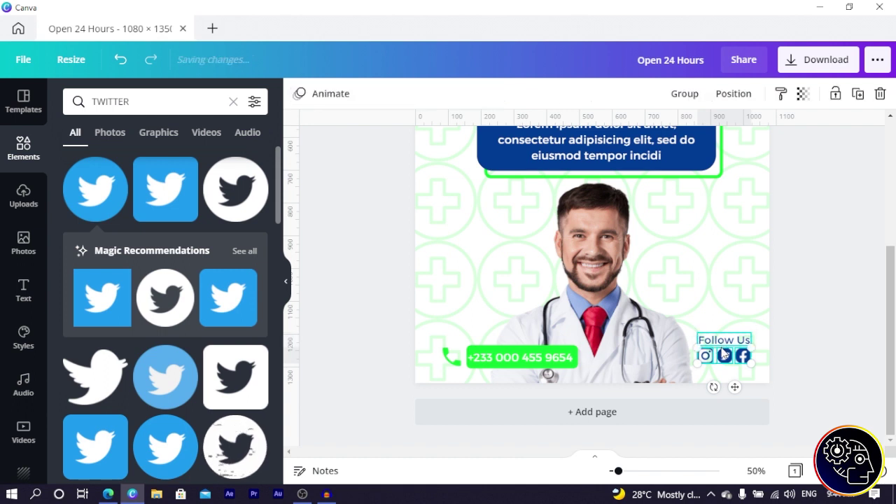
left_click(725, 345)
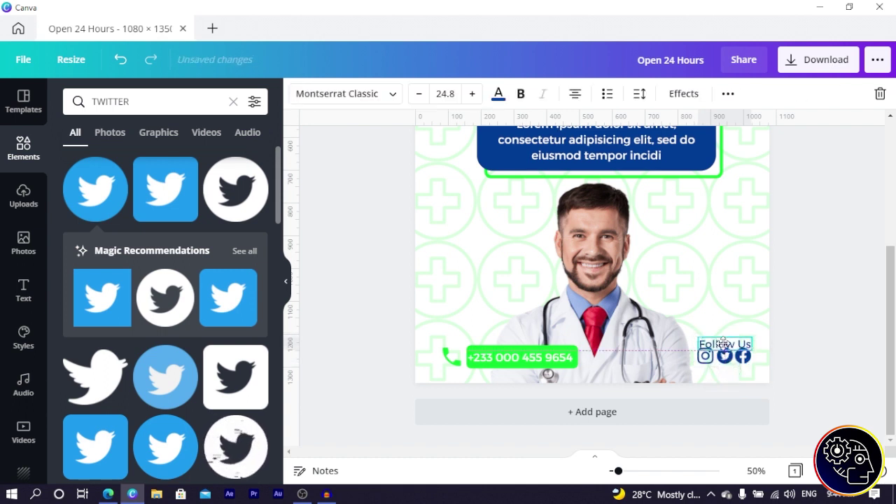
left_click(810, 314)
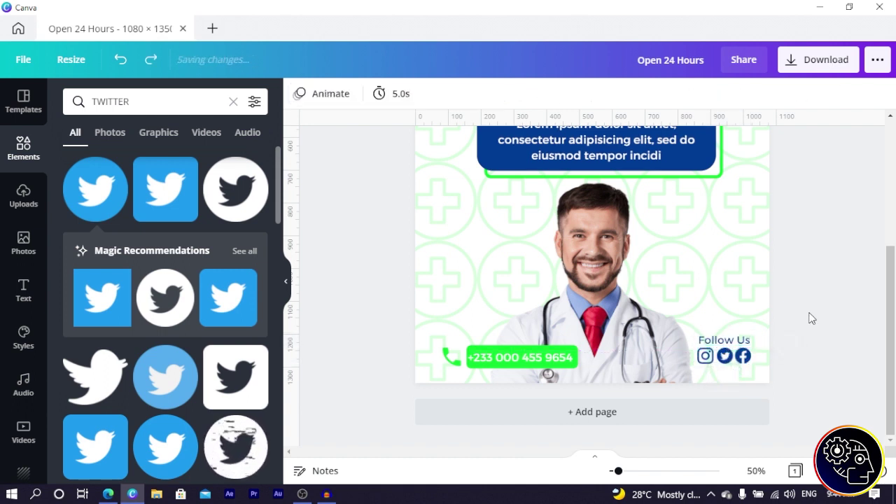
left_click_drag(807, 315, 709, 365)
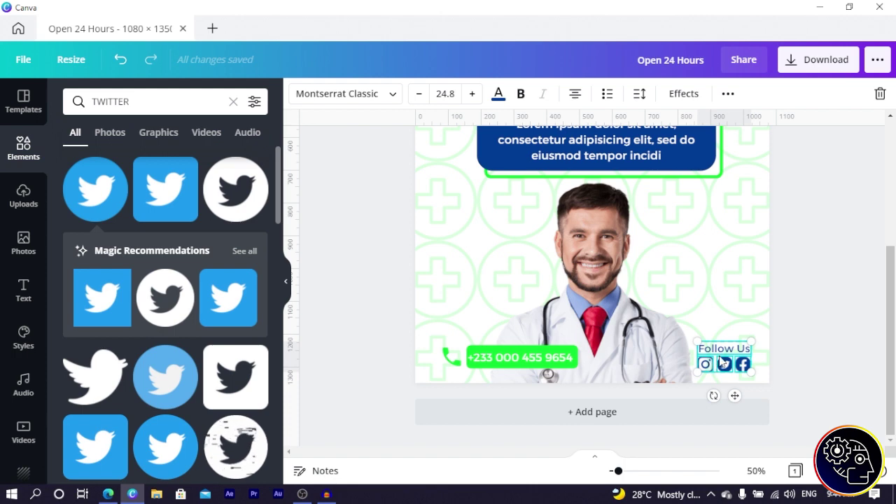
key("Up")
key("Up")
key("Up")
key("Up")
key("Up")
key("Up")
key("Up")
key("Up")
key("Up")
key("Up")
key("Up")
key("Up")
key("Up")
key("Up")
key("Up")
key("Up")
key("Up")
key("Up")
key("Up")
key("Up")
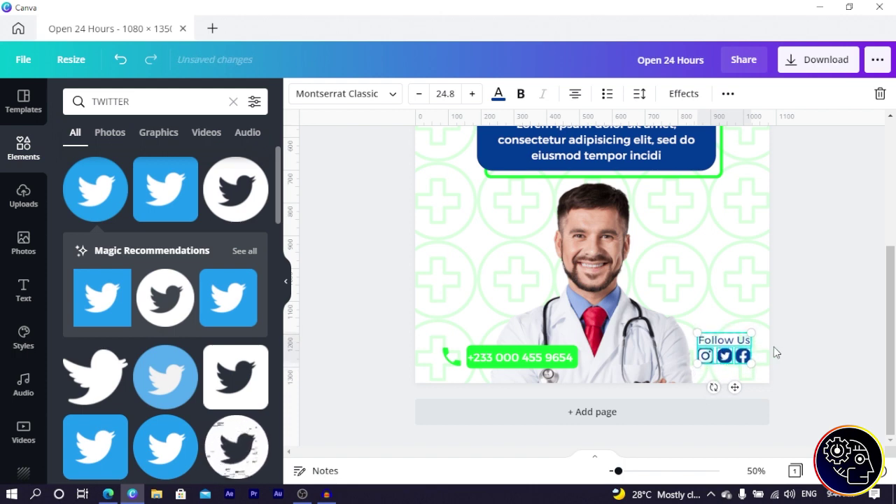
key("Down")
key("Down")
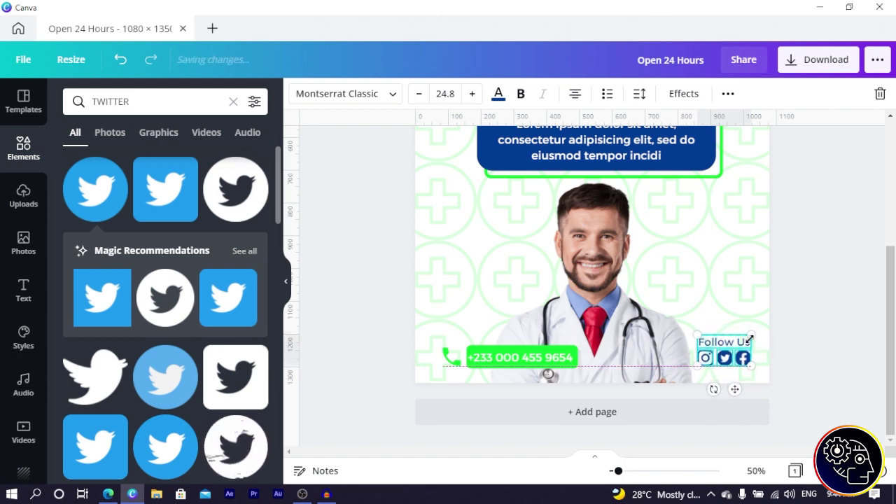
left_click_drag(747, 336, 774, 340)
left_click(795, 326)
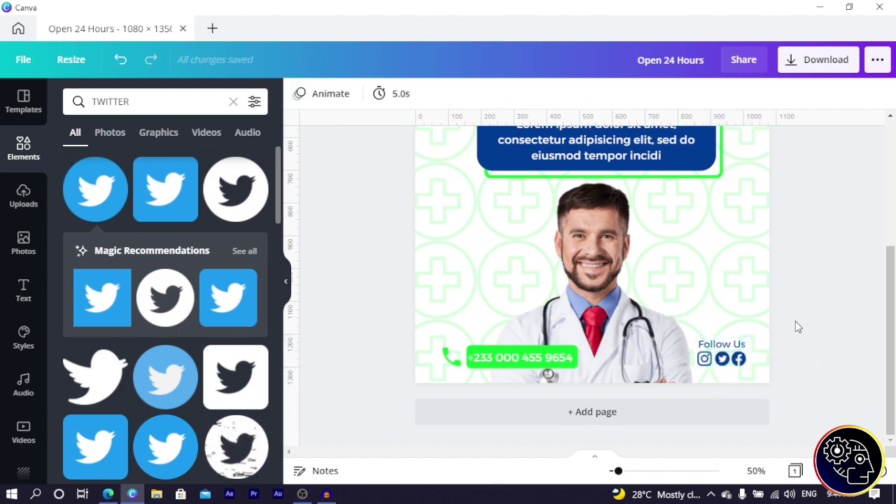
key("ctrl+minus")
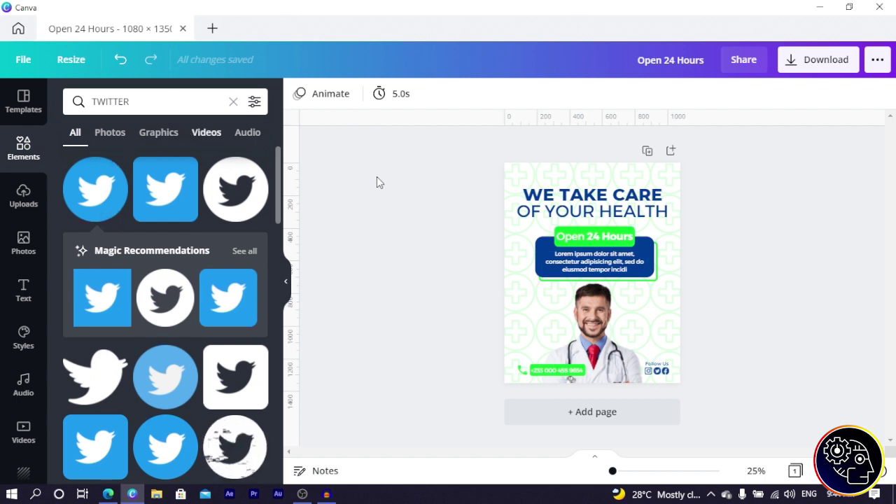
Step: Search graphics for 'hospital cross' and add the outline cross, coloured green and shrunk small
left_click(166, 99)
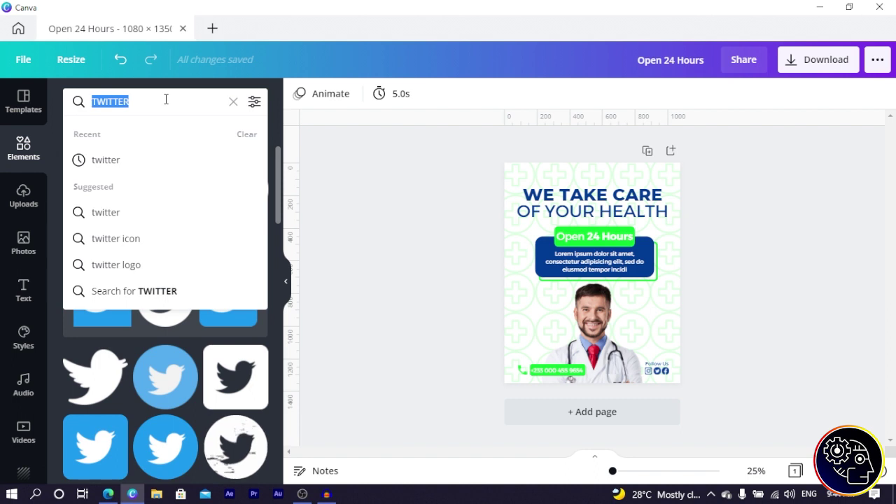
type("hos")
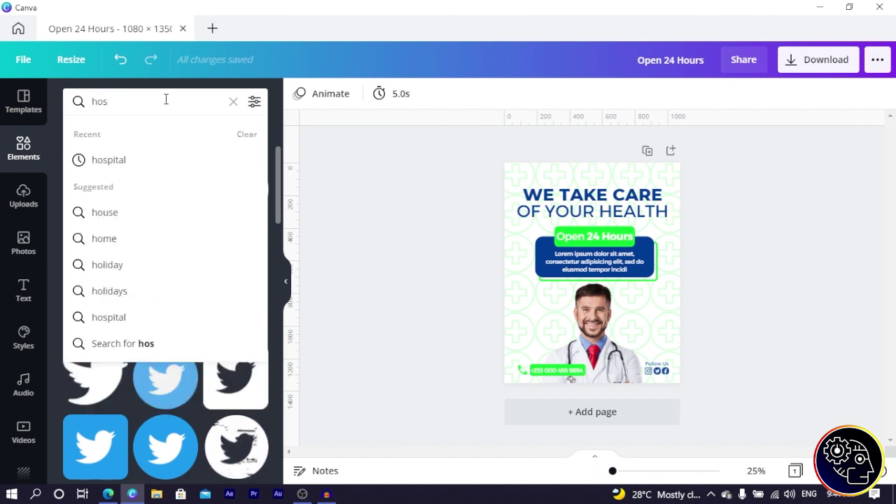
type("pital cross")
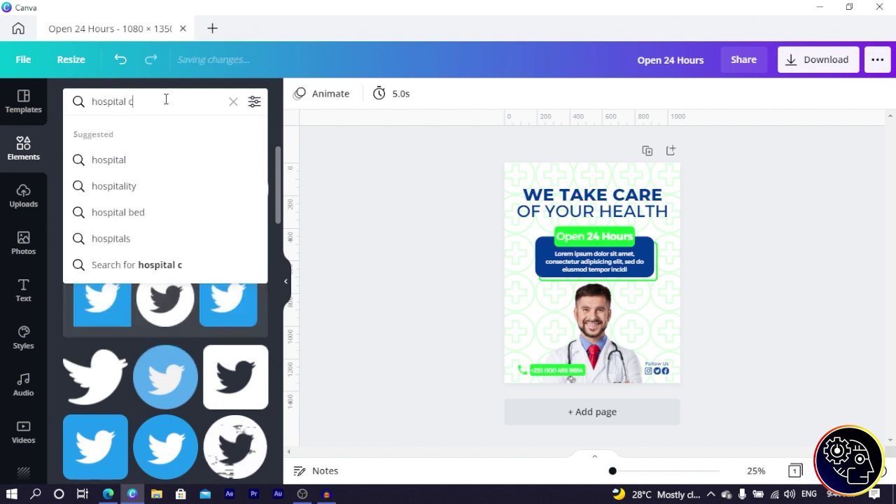
key("Return")
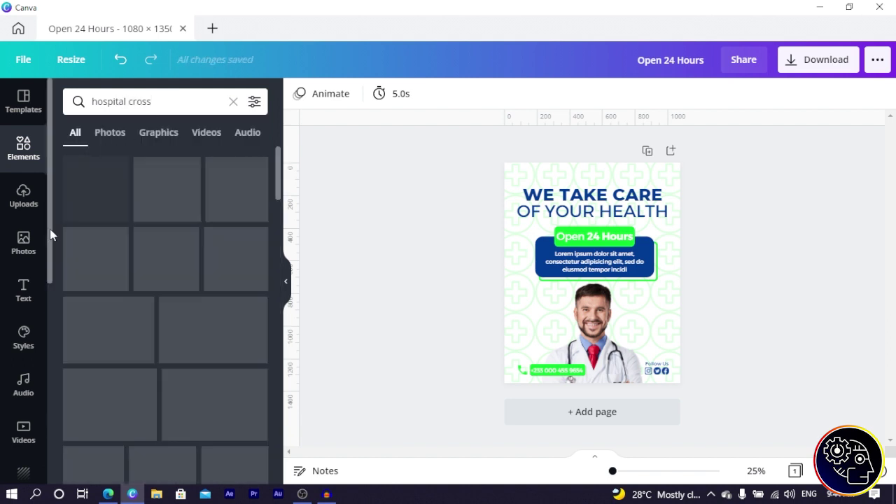
left_click(158, 133)
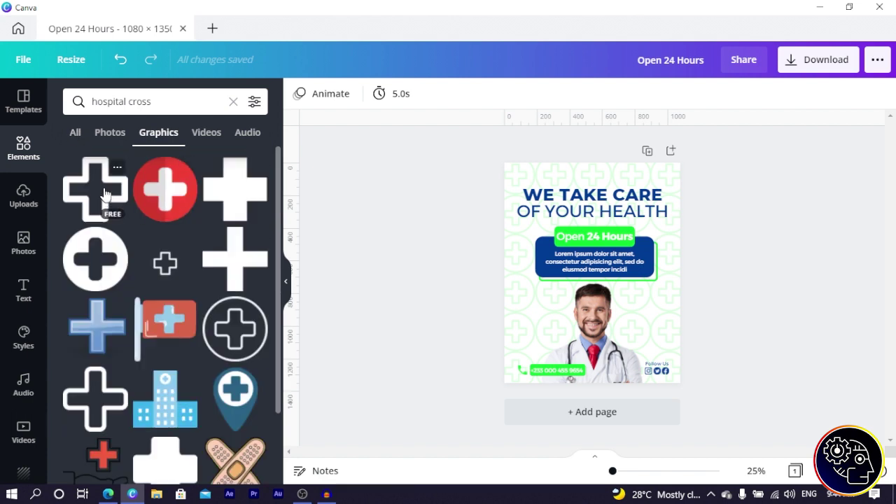
left_click(105, 200)
left_click(298, 95)
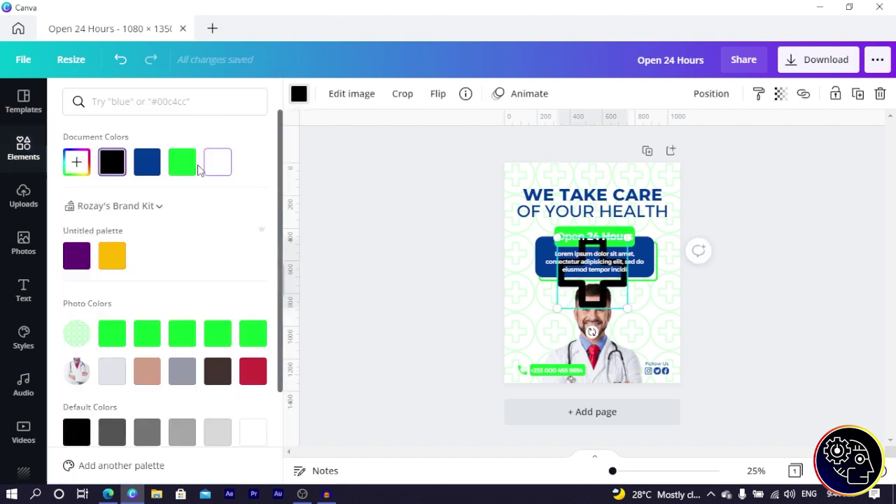
left_click(182, 162)
left_click_drag(622, 309, 506, 166)
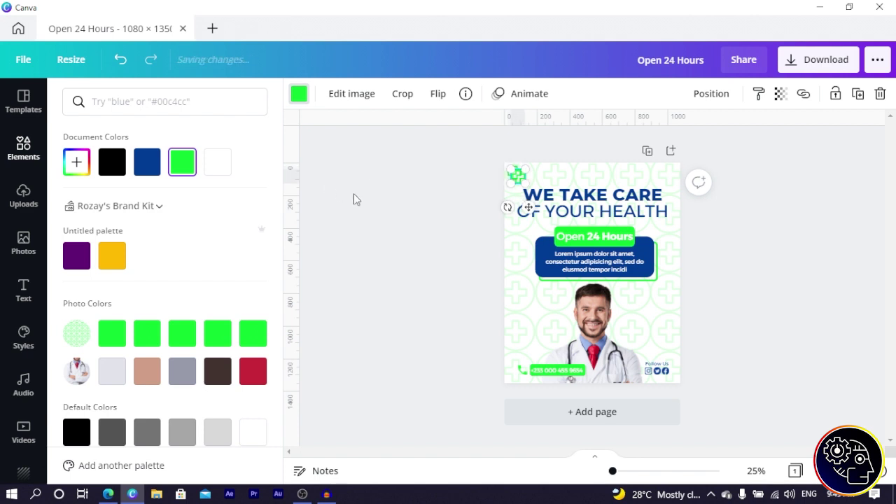
Step: Duplicate the cross into copies beside the doctor and in the top-right corner
key("ctrl+d")
left_click_drag(543, 233, 655, 319)
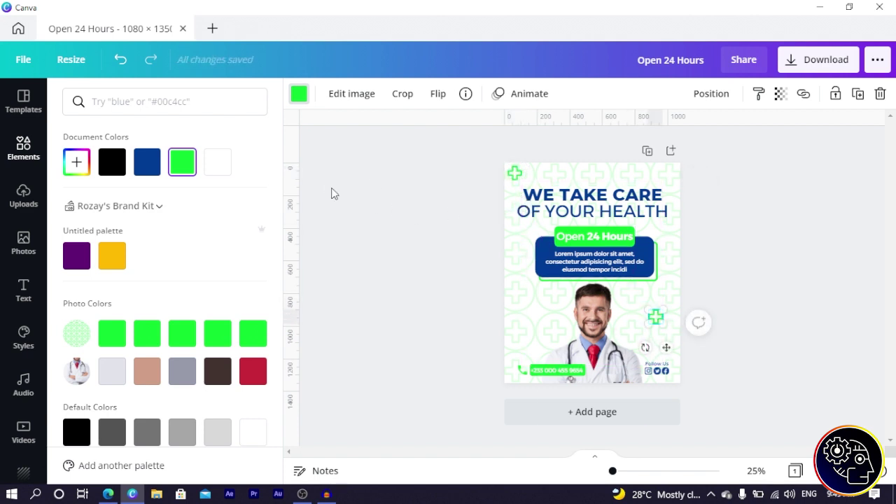
left_click(150, 163)
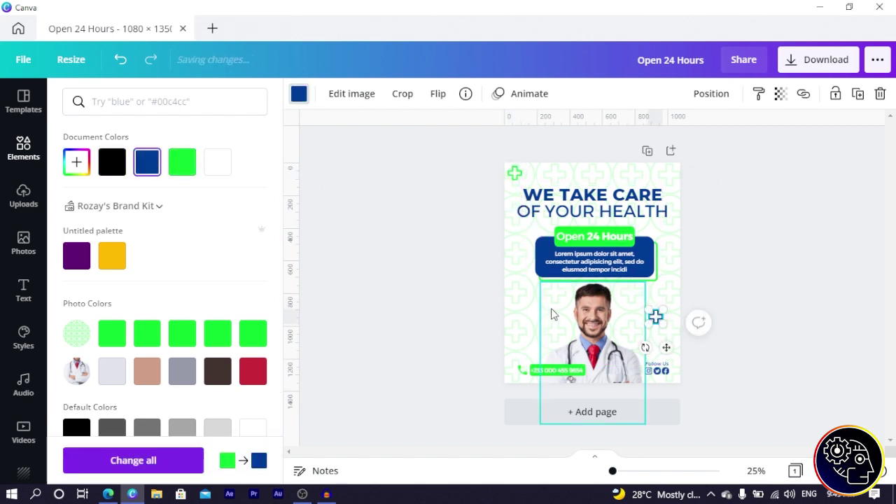
left_click_drag(670, 350, 550, 340)
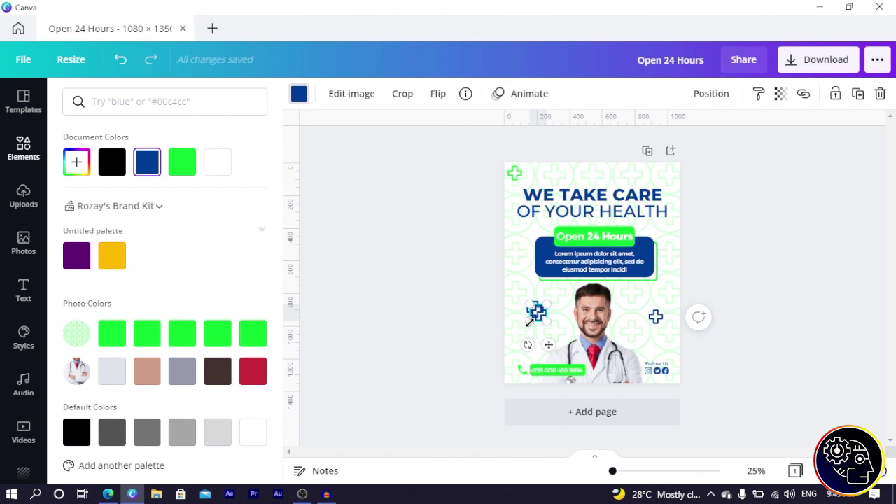
left_click_drag(549, 345, 680, 204)
left_click(184, 163)
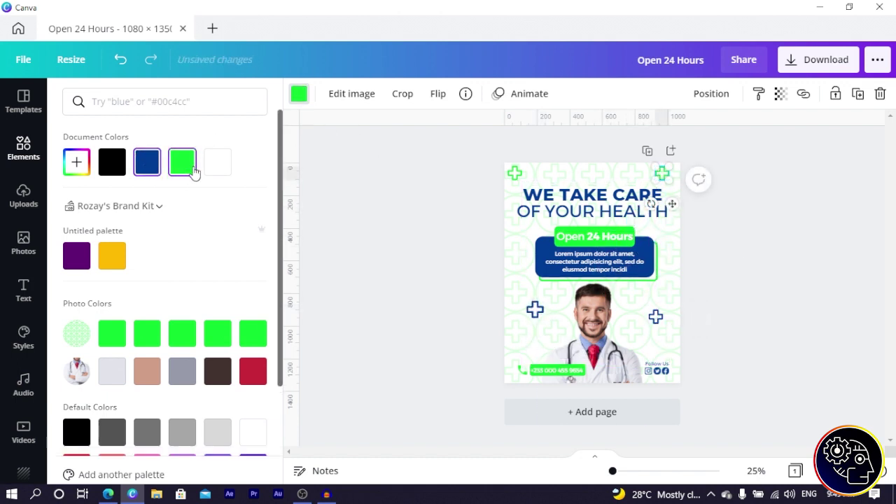
Step: Make the cross right of the doctor green, the top-right cross dark blue, and lower the left blue cross
left_click(655, 317)
left_click(172, 168)
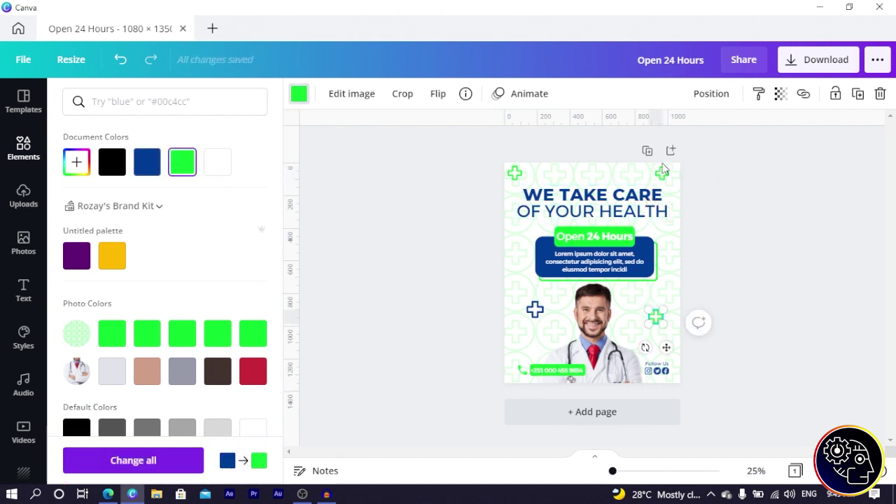
left_click(299, 93)
left_click(664, 175)
left_click(300, 98)
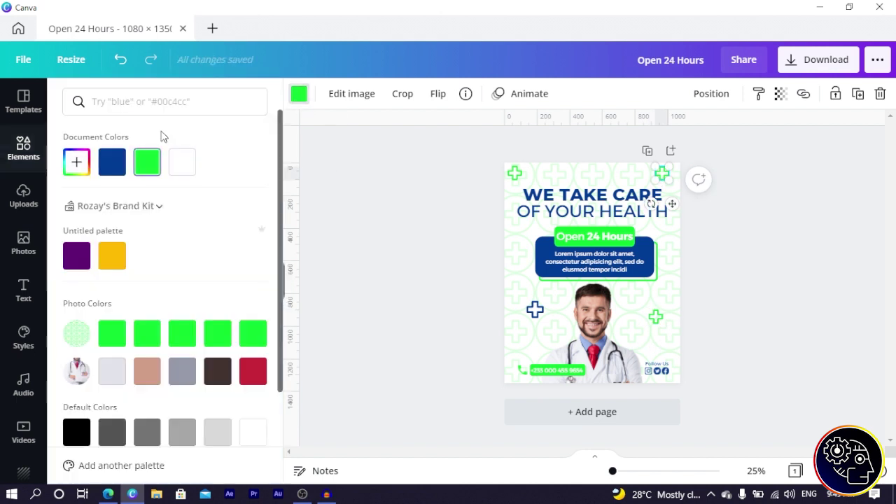
left_click(121, 167)
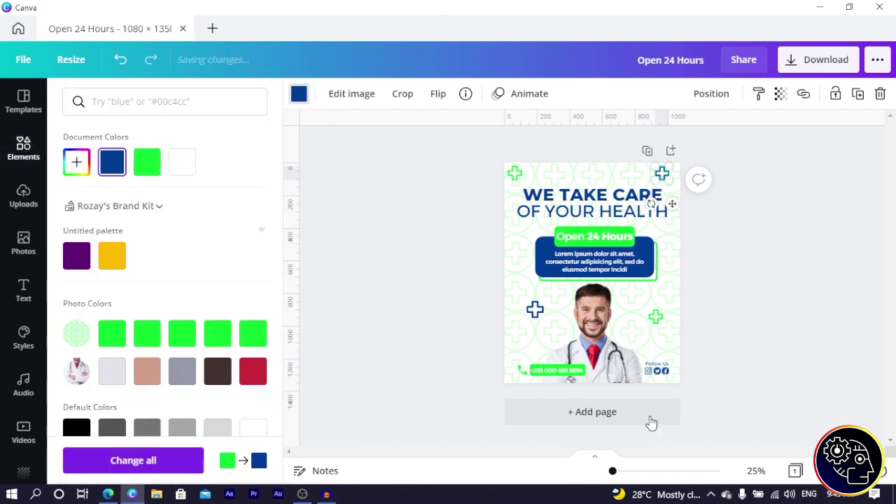
left_click(735, 325)
left_click_drag(535, 309, 523, 333)
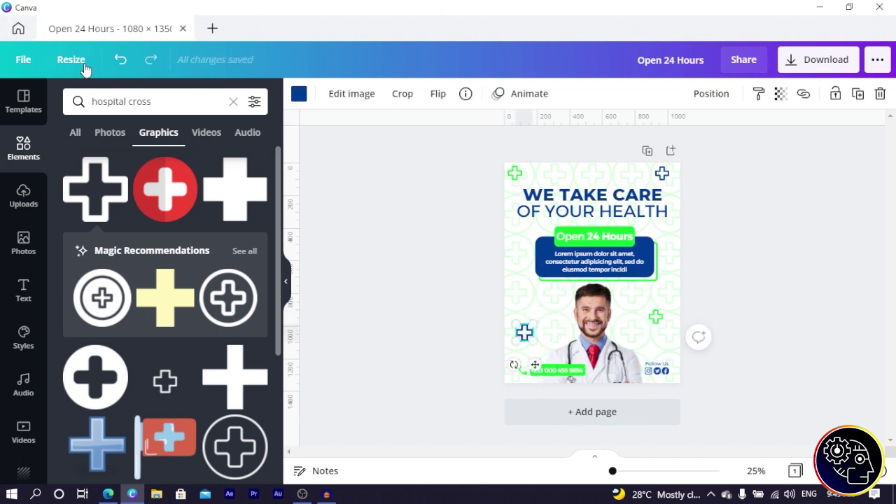
Step: Search Elements for 'square dots' and add a dot-grid graphic to the poster
left_click(182, 94)
triple_click(182, 95)
type("sq")
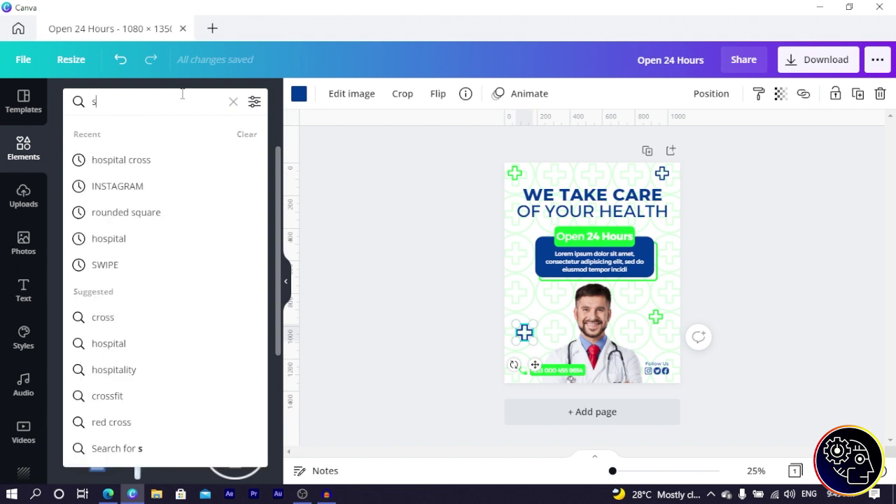
type("uare")
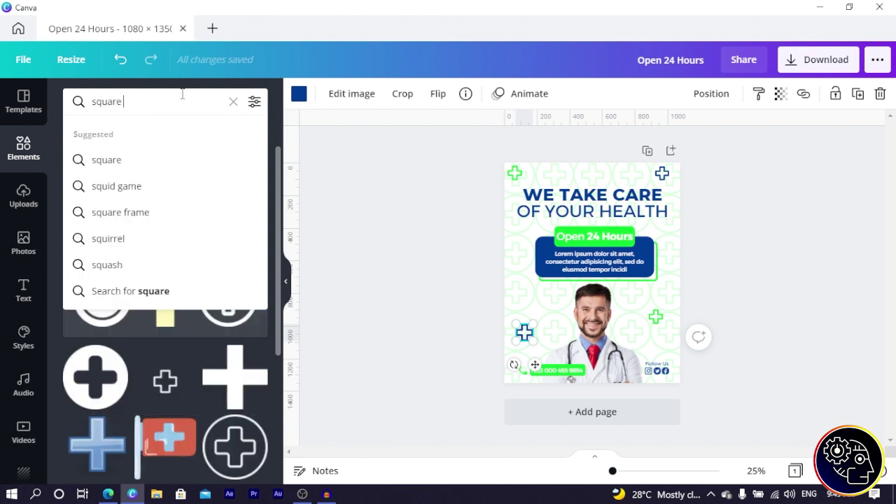
type(" dots")
key("Return")
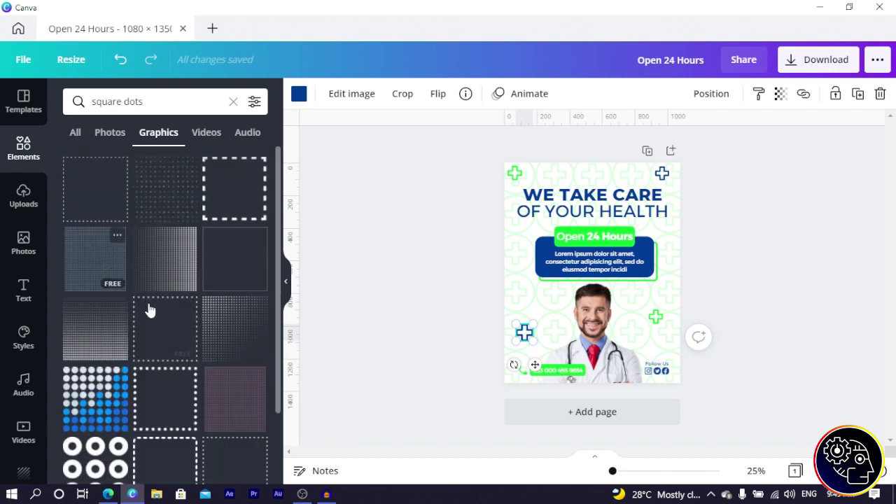
scroll(183, 288, "down", 5)
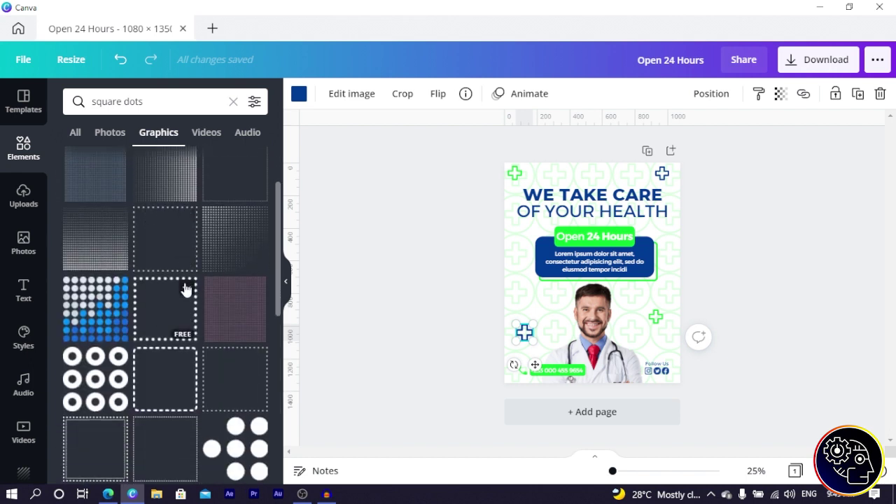
scroll(185, 291, "down", 4)
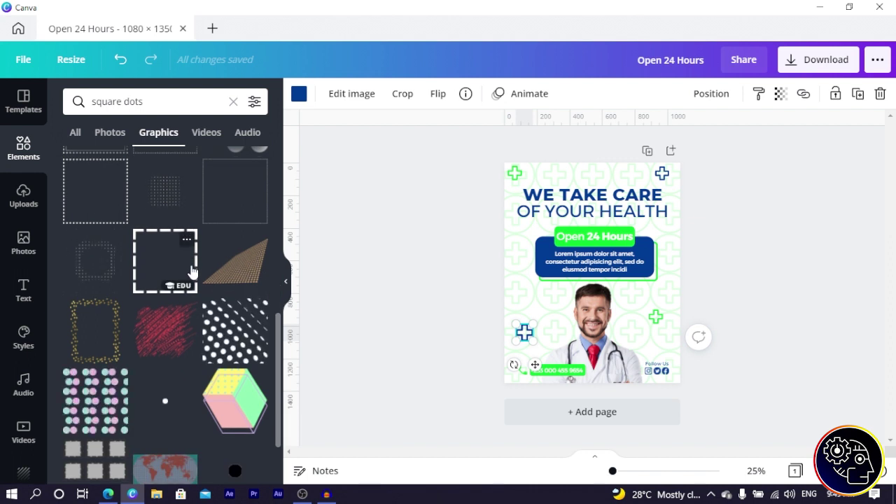
scroll(183, 277, "down", 8)
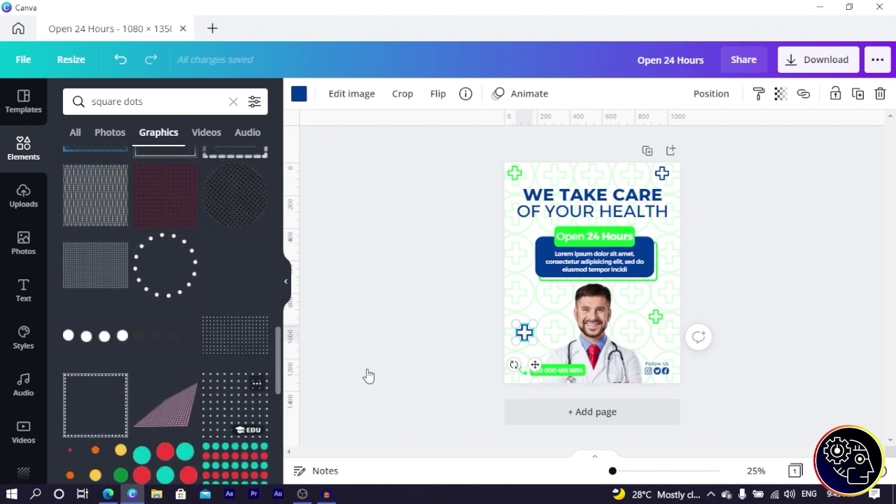
left_click(238, 399)
Step: Shrink the dot grid, make it dark blue at the left edge, and place a green one at the right edge
left_click_drag(592, 289, 491, 283)
left_click_drag(454, 236, 490, 277)
left_click(299, 93)
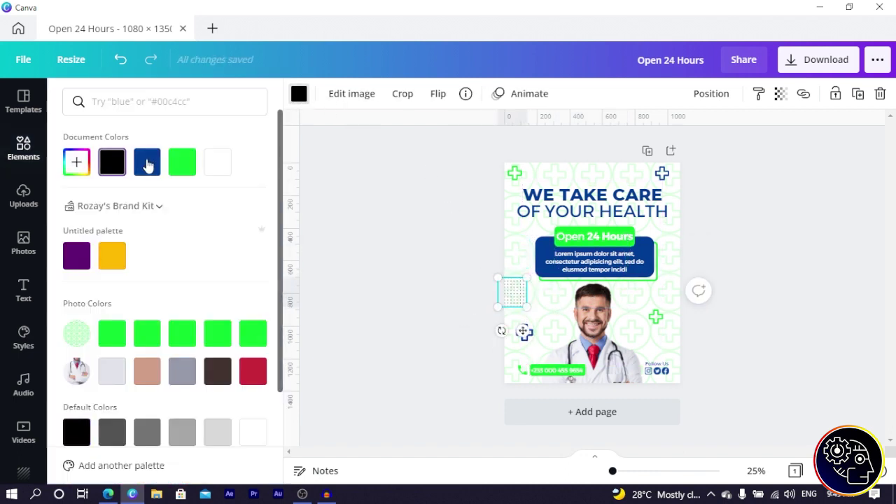
left_click(147, 162)
left_click_drag(524, 332, 680, 266)
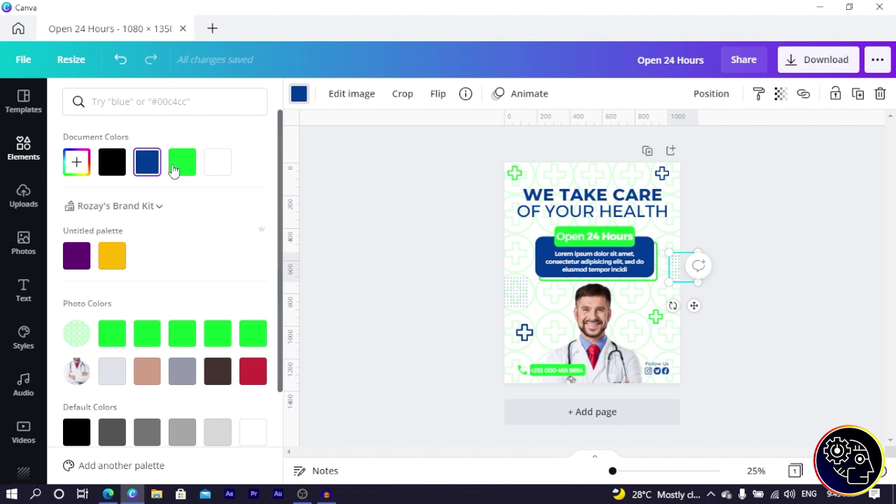
left_click(180, 162)
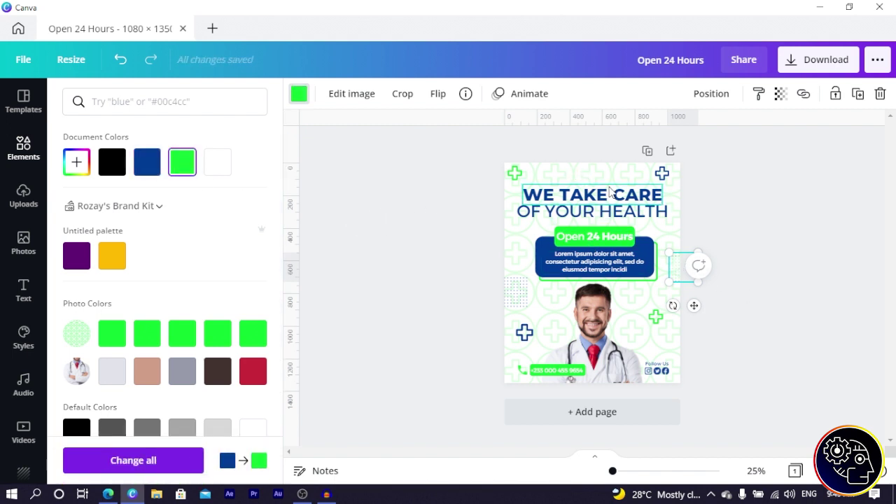
Step: Move the dark blue box down behind the doctor's lower half
left_click(539, 248)
left_click_drag(584, 259, 581, 371)
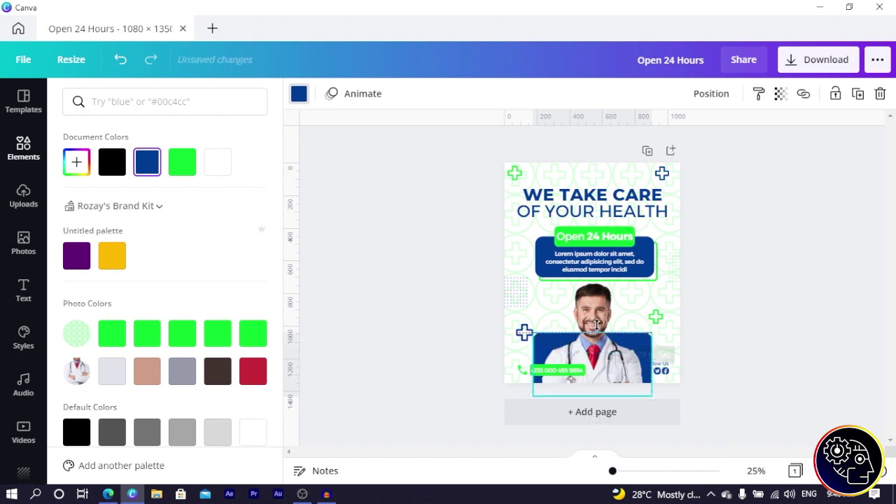
left_click(431, 297)
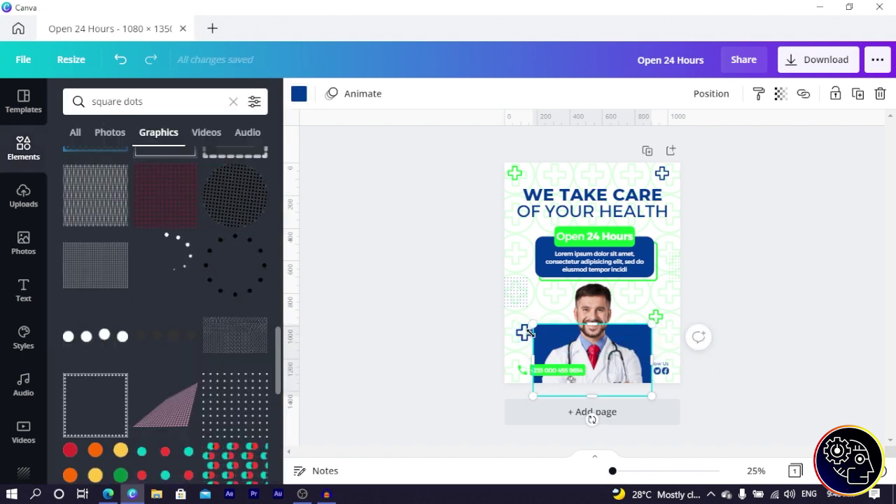